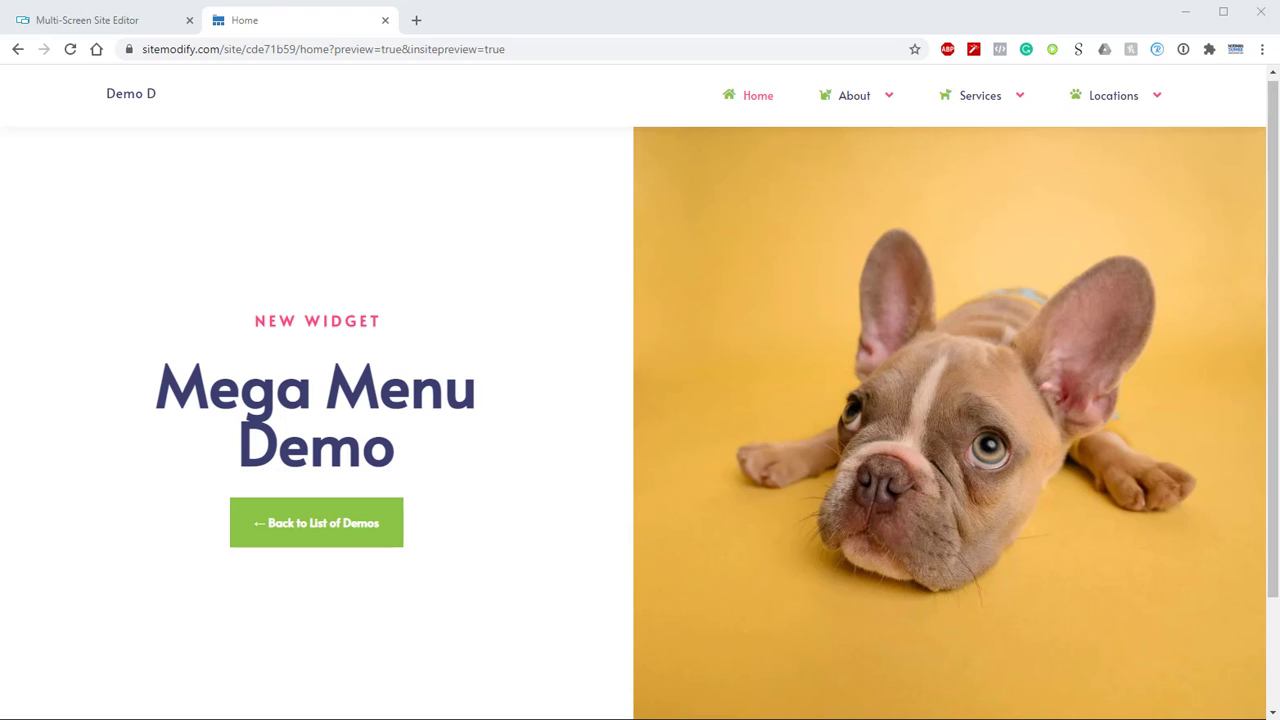
- Switch to the Multi-Screen Site Editor and add a blank page named Peaceful Lane
mouse_move(1141, 103)
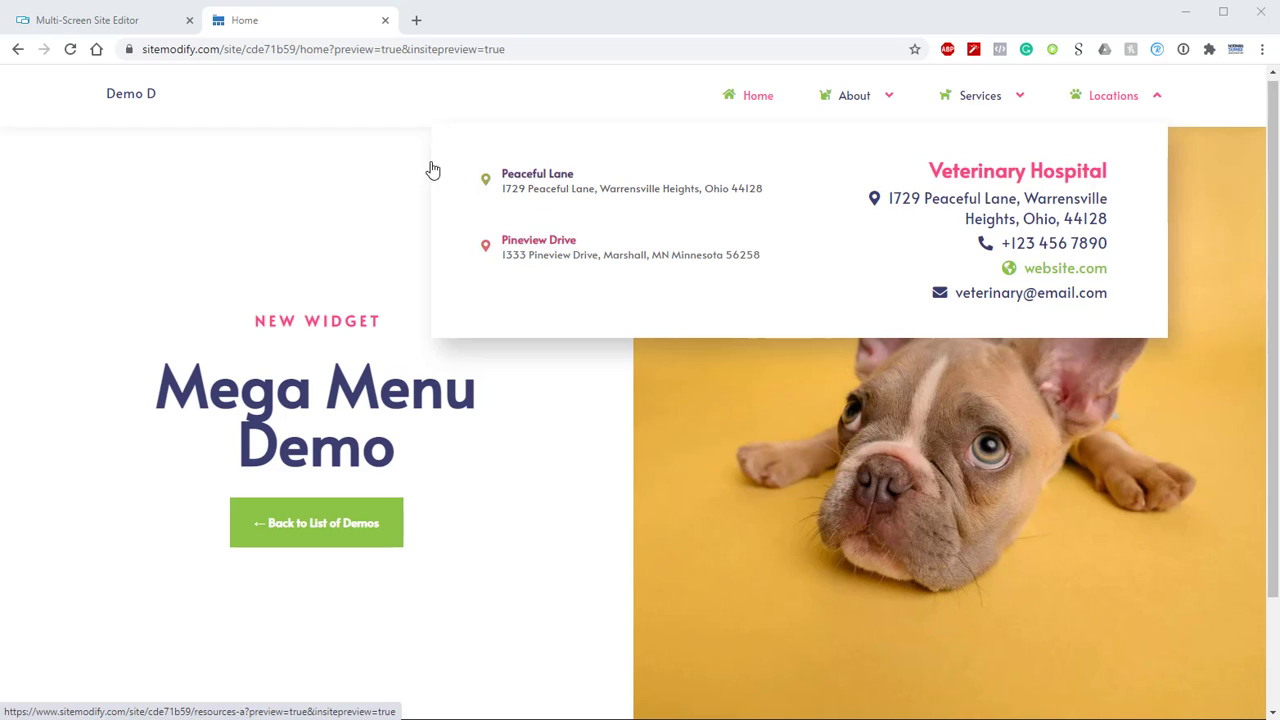
left_click(137, 23)
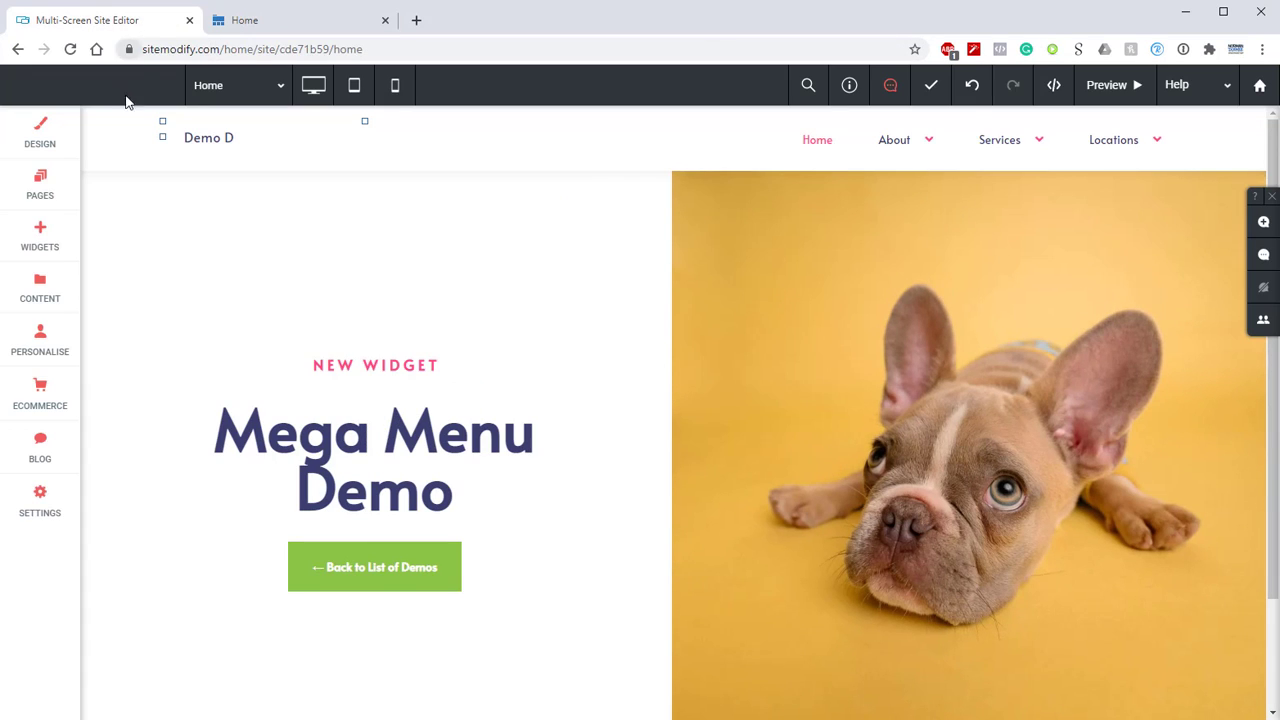
left_click(38, 192)
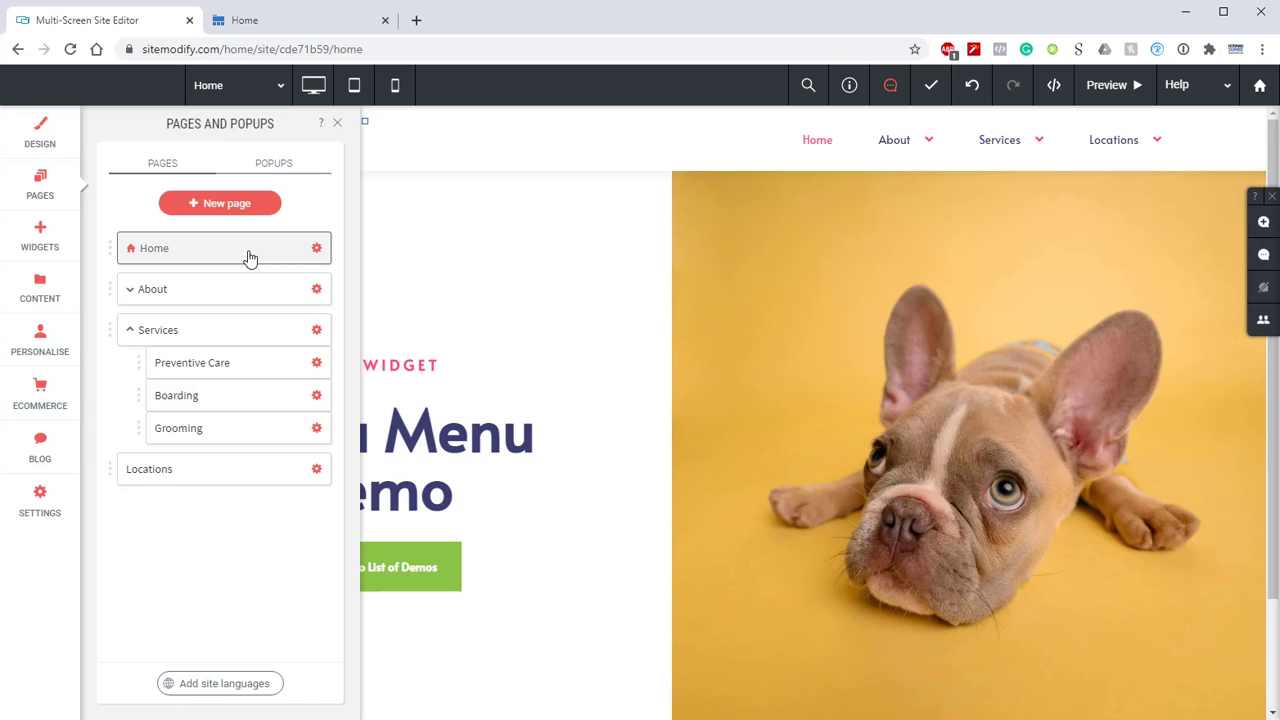
left_click(232, 206)
left_click(300, 314)
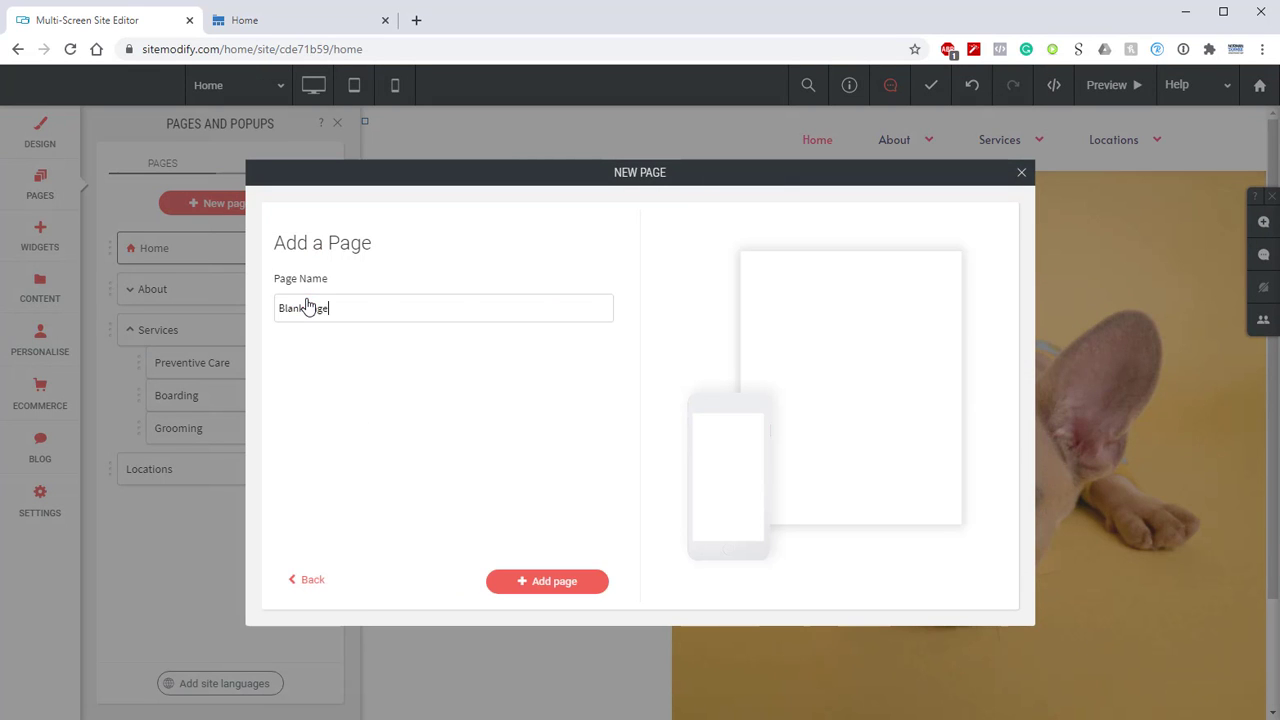
left_click_drag(334, 311, 238, 313)
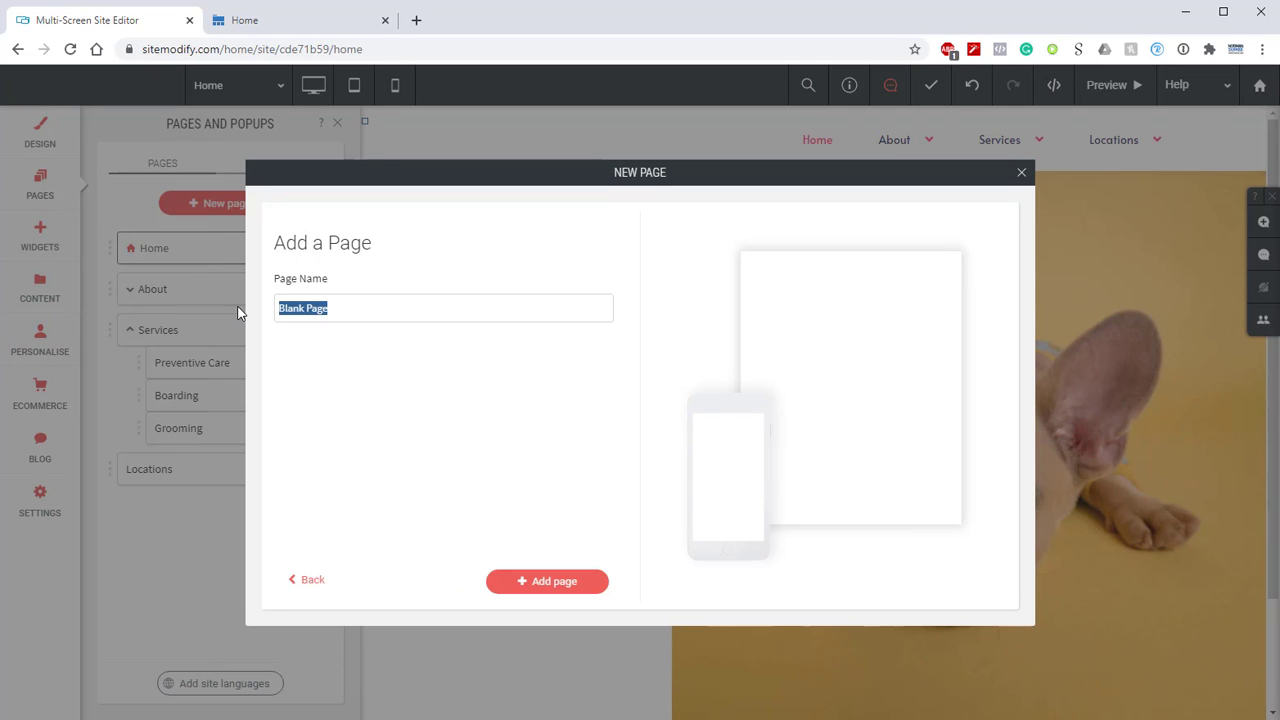
type("Peaceful Lane")
left_click(556, 580)
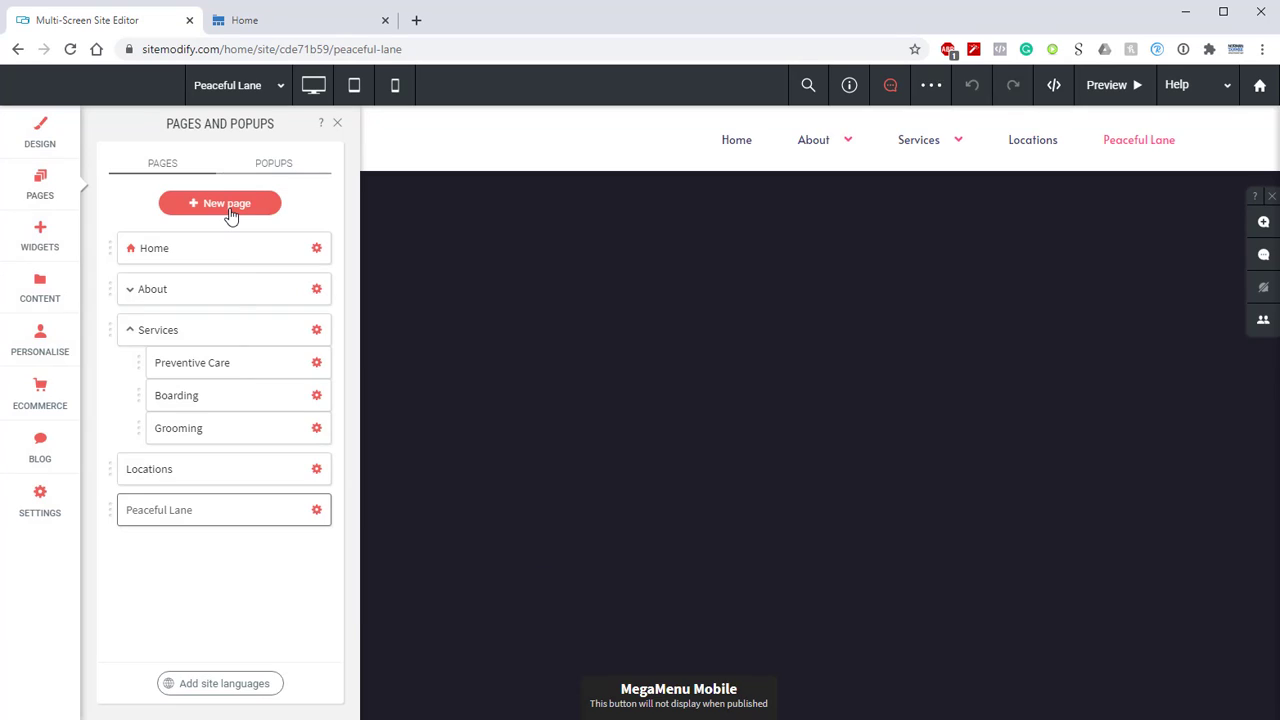
- Add another blank page to the site and name it Pineview Drive
left_click(229, 210)
left_click(303, 314)
left_click_drag(342, 310, 167, 307)
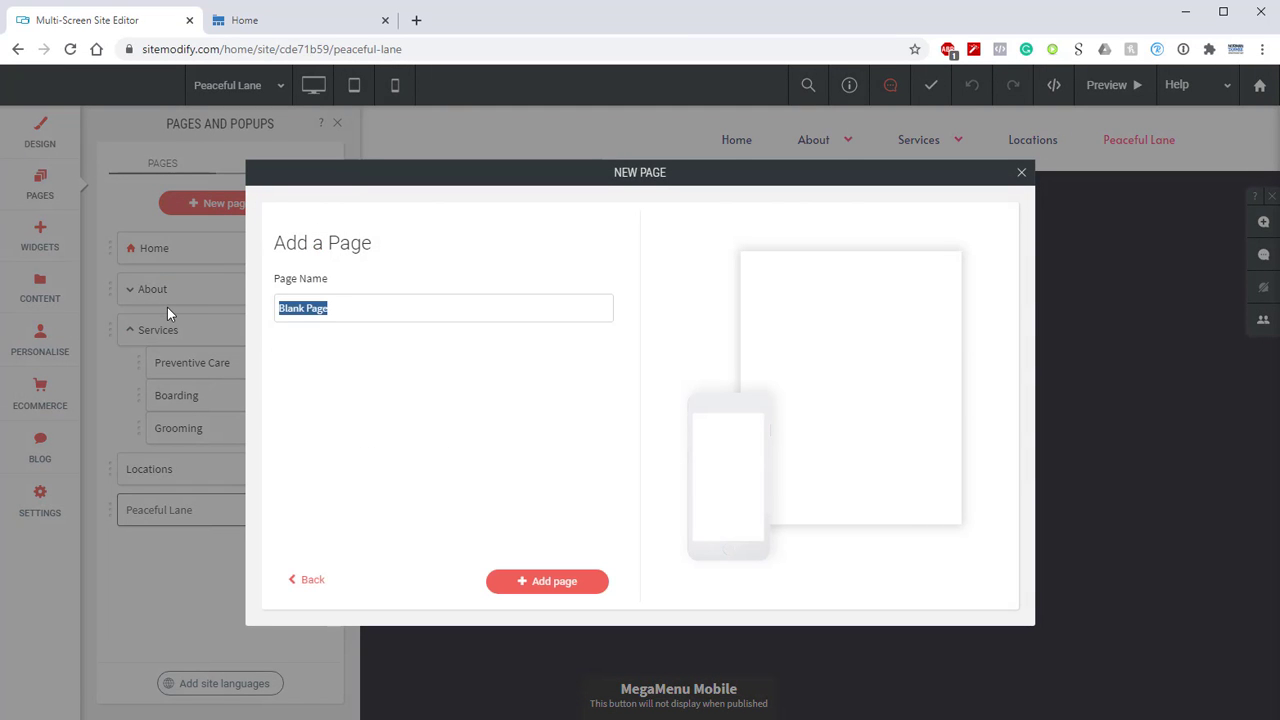
type("Pineview Drive")
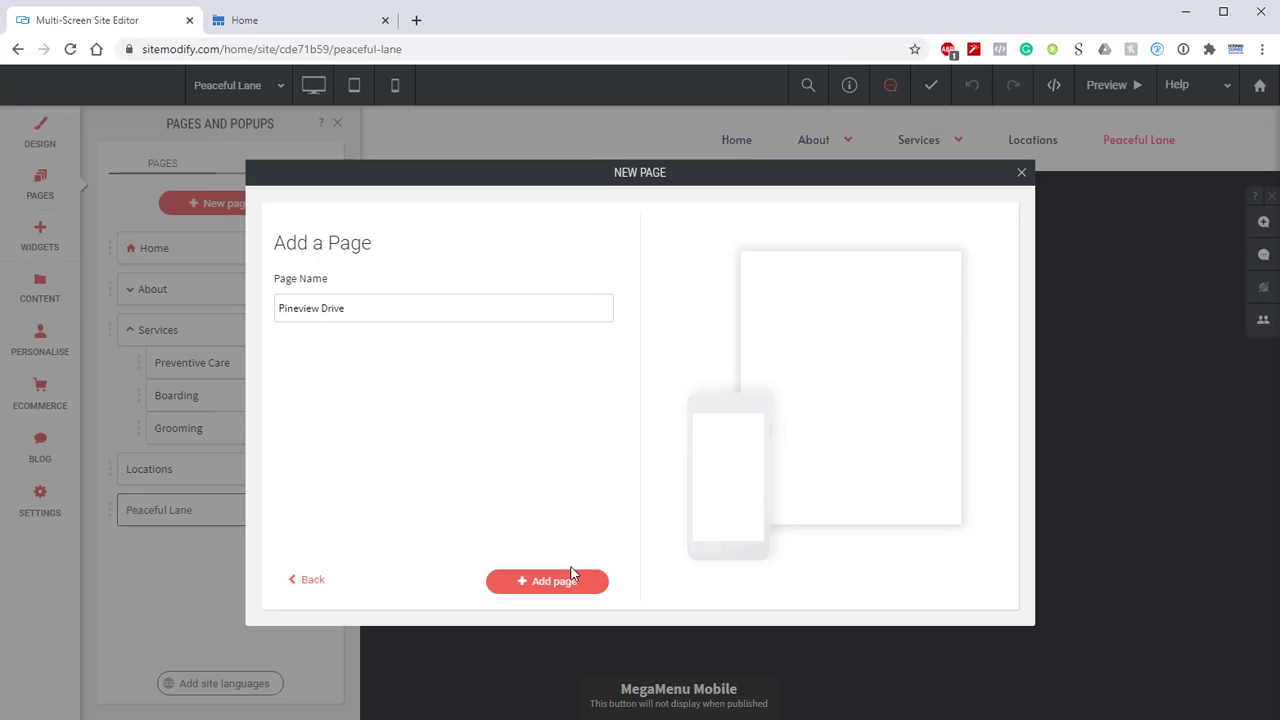
left_click(540, 586)
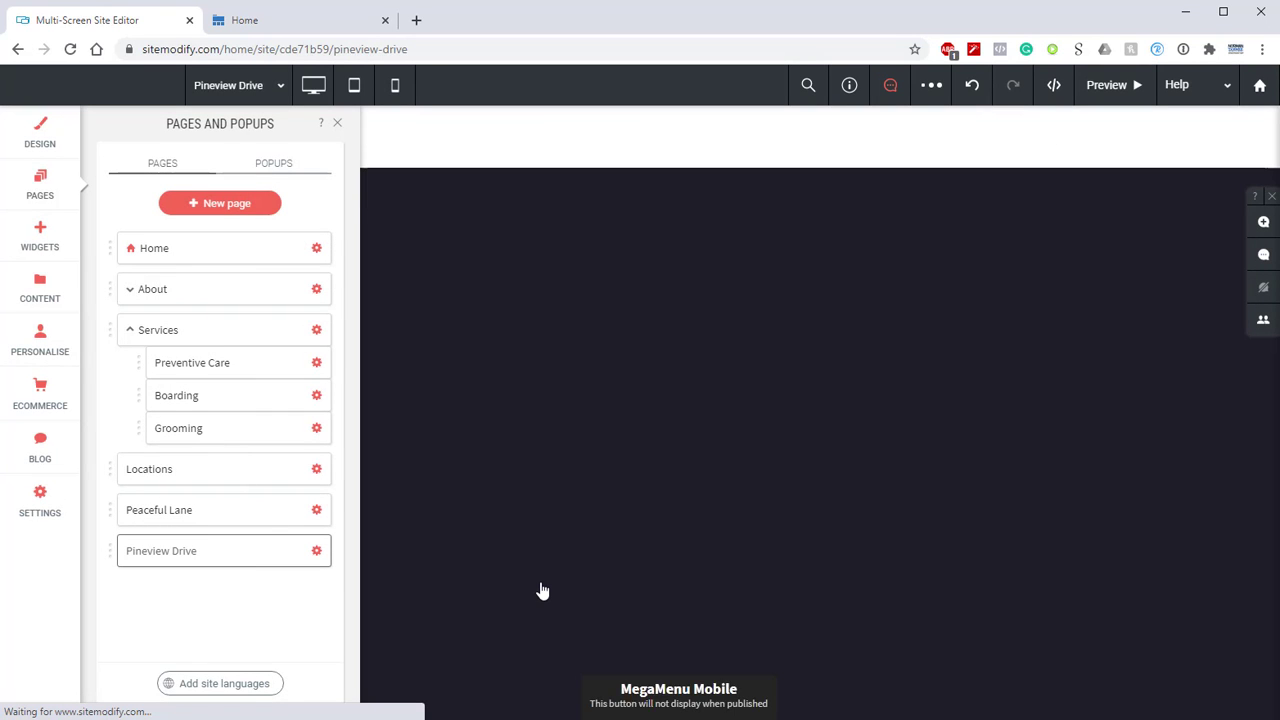
- Add a third blank page to the site and name it Contact
left_click(257, 212)
left_click(318, 298)
left_click_drag(322, 306, 94, 320)
type("Contact")
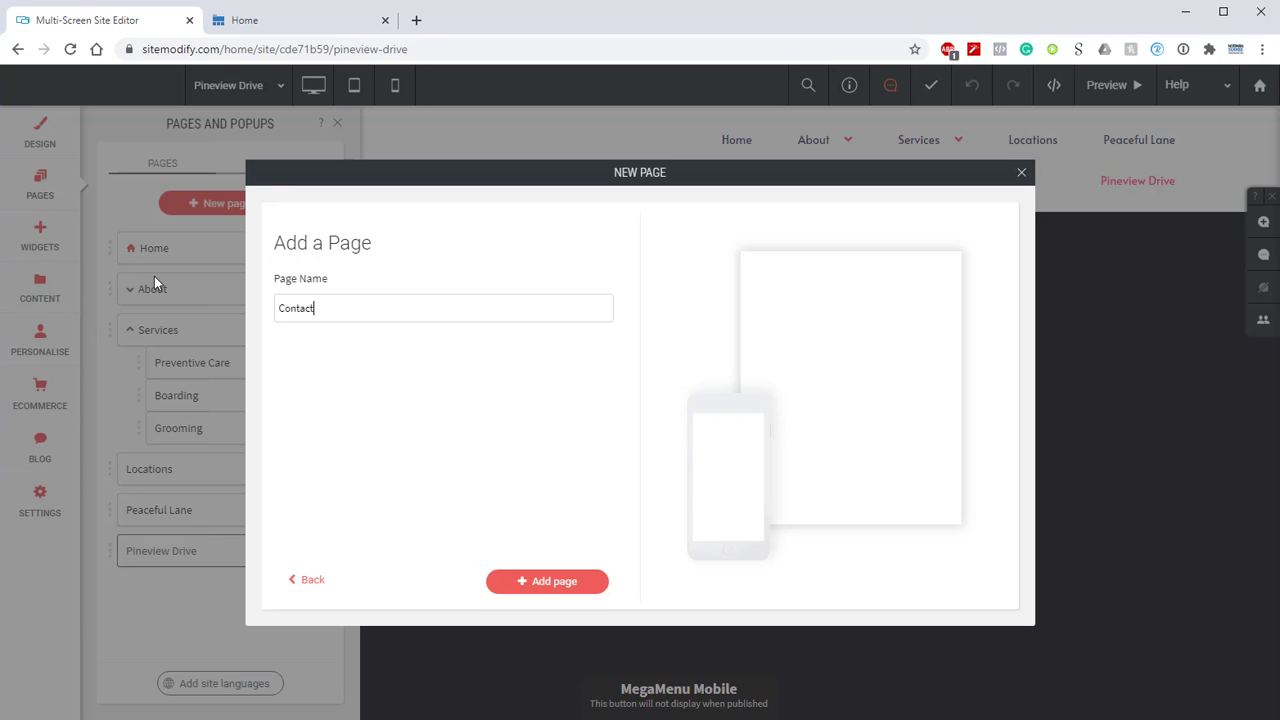
left_click(543, 581)
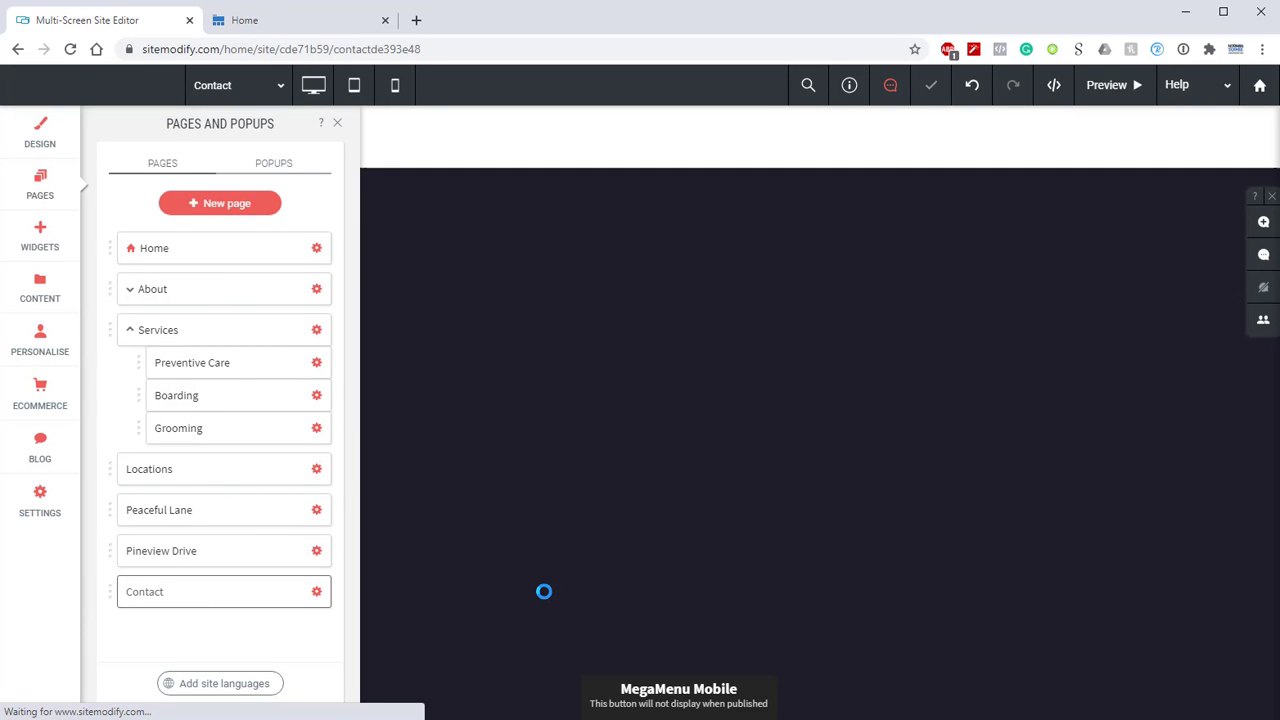
- Nest the Peaceful Lane, Pineview Drive and Contact pages under Locations and reload the editor on the Home page
left_click(173, 260)
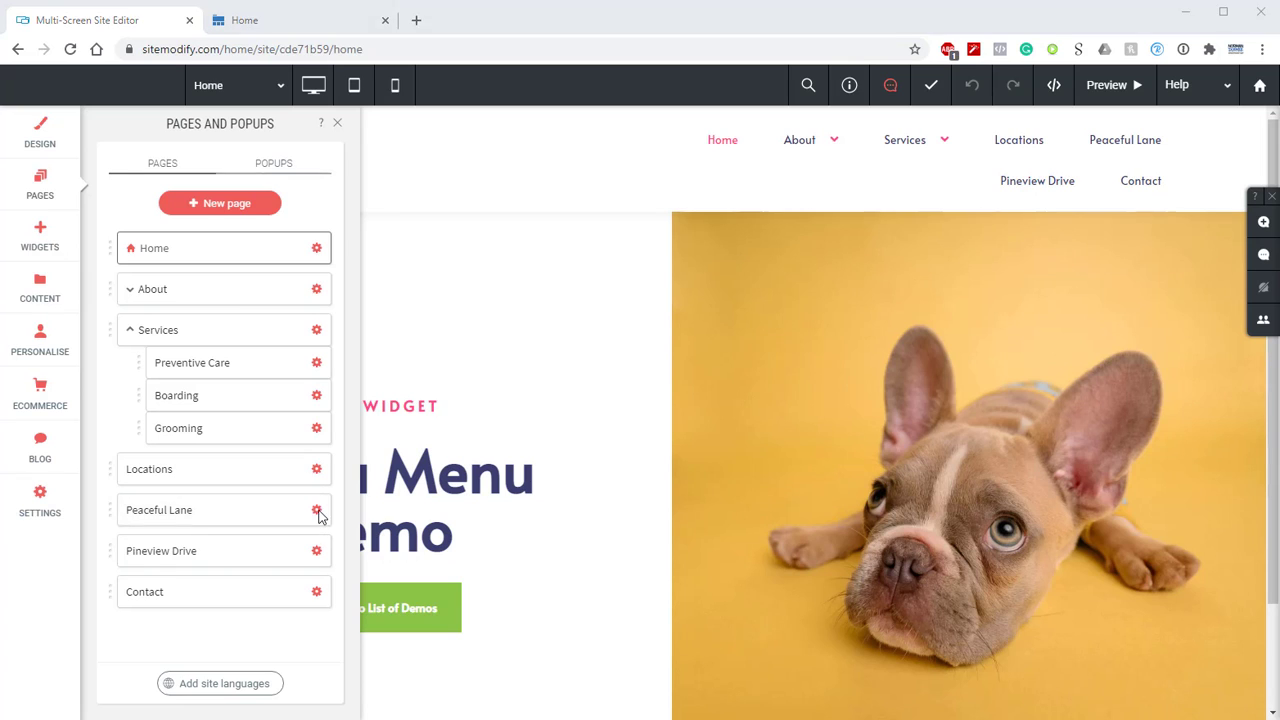
left_click_drag(170, 503, 193, 490)
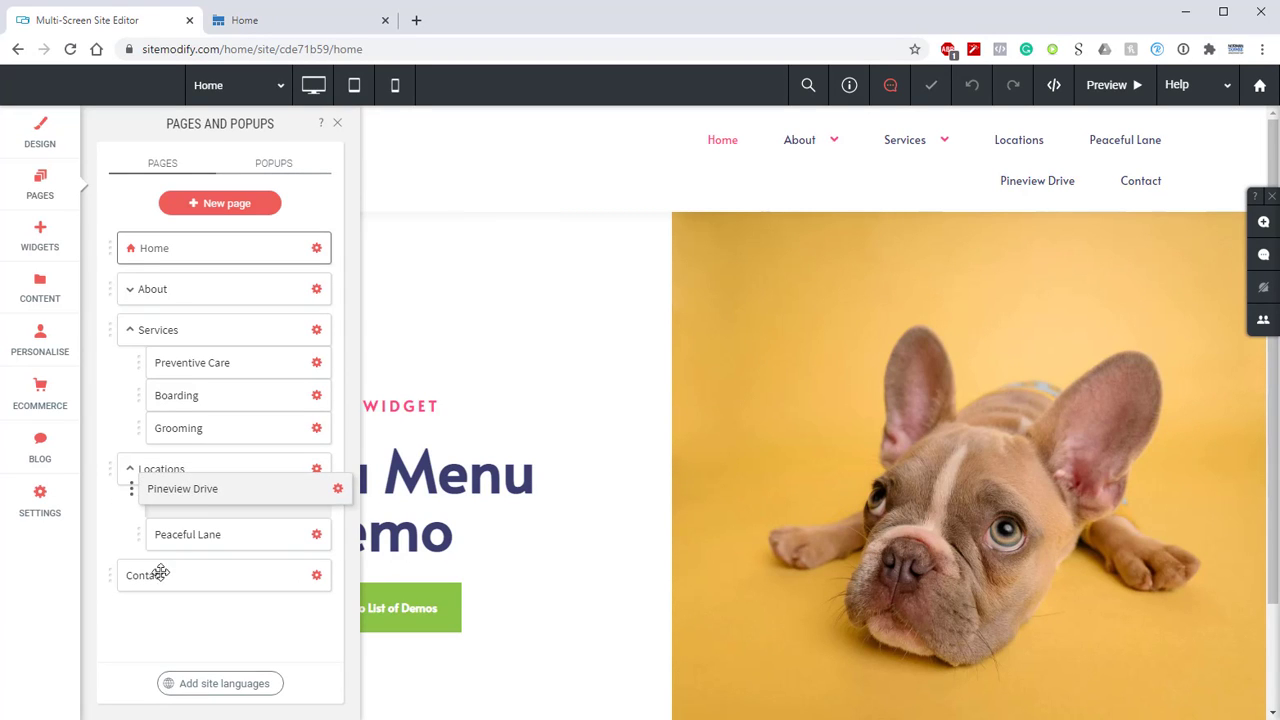
left_click_drag(177, 574, 200, 510)
left_click_drag(189, 572, 226, 533)
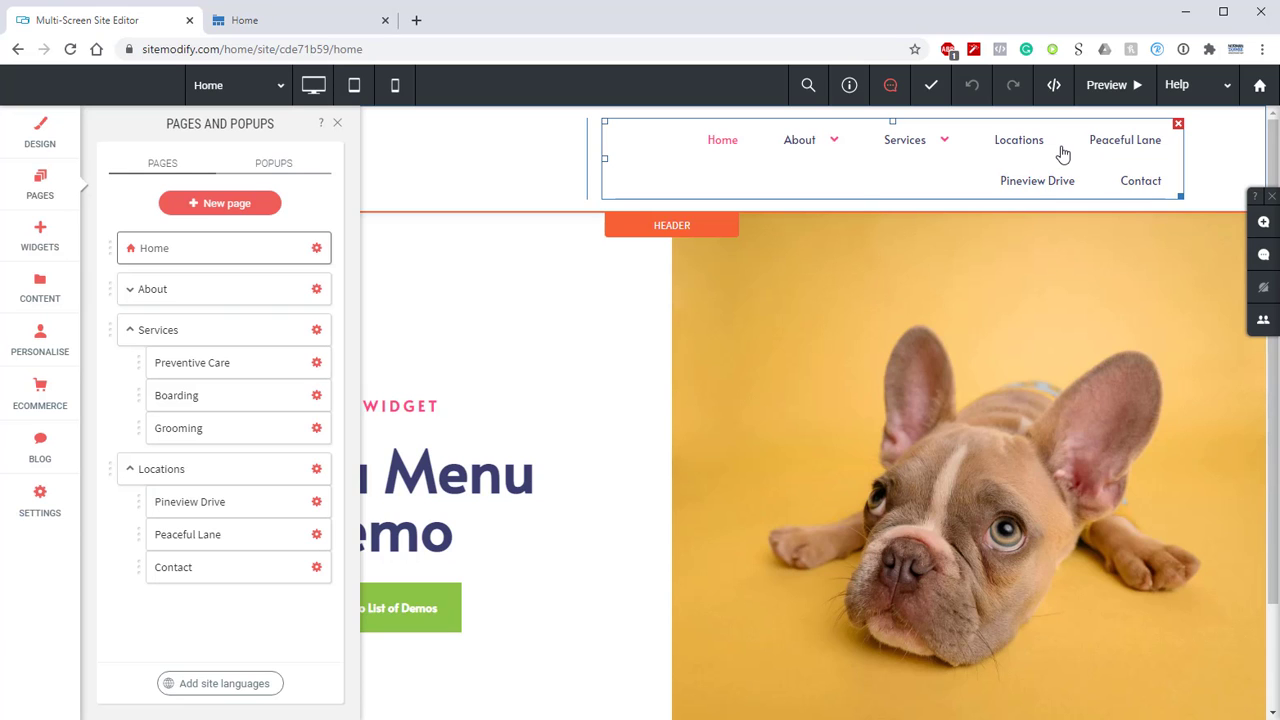
left_click(71, 49)
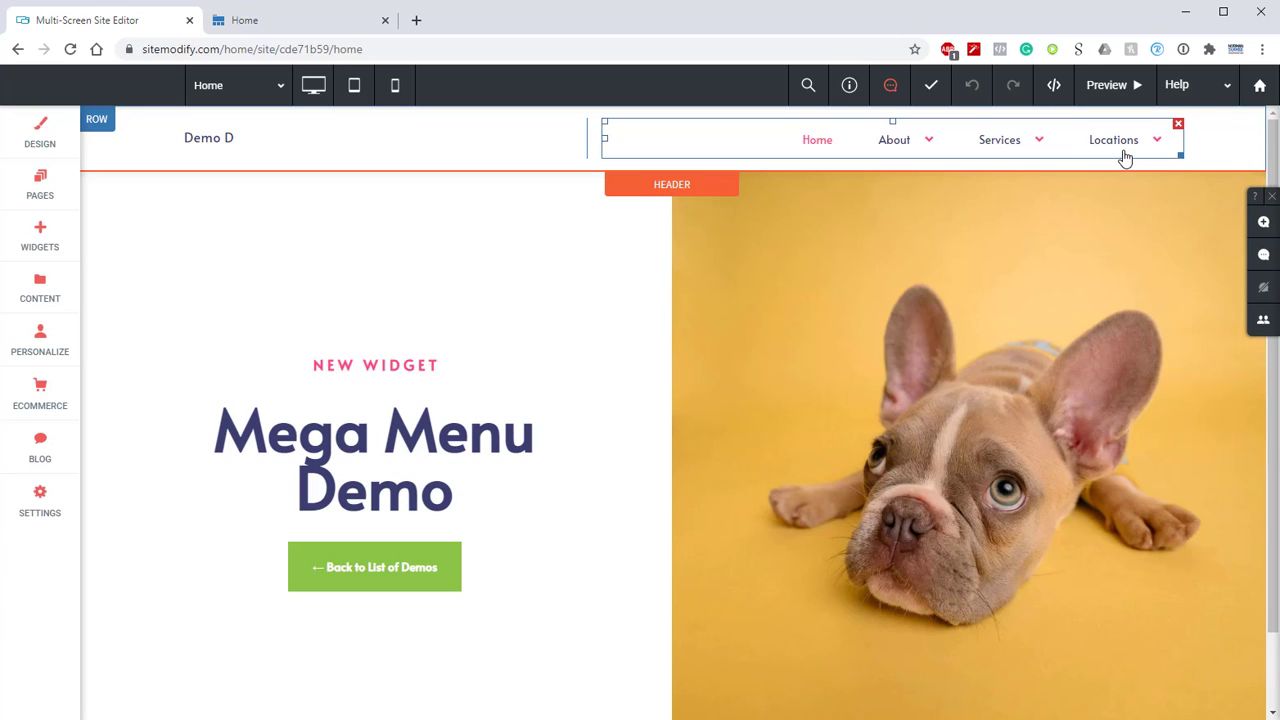
- Add a menu item override to the header's mega menu and link it to the existing Locations page
left_click(685, 150)
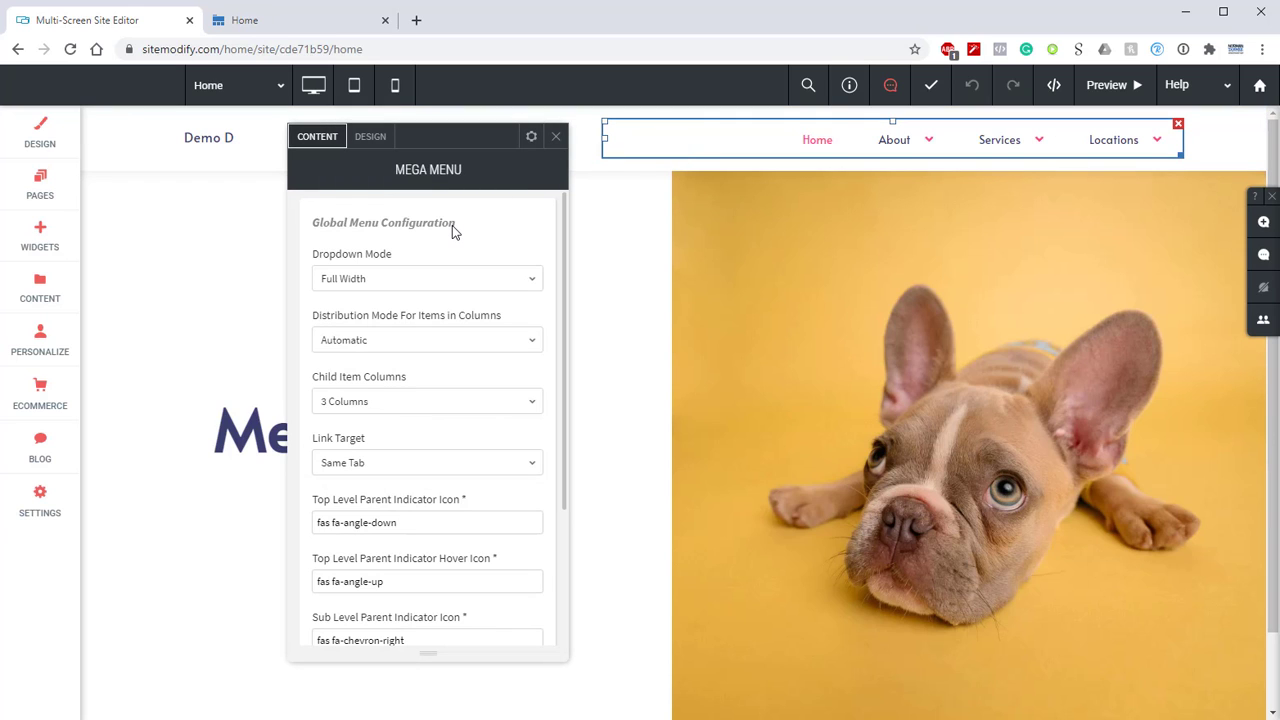
scroll(443, 245, "down", 2)
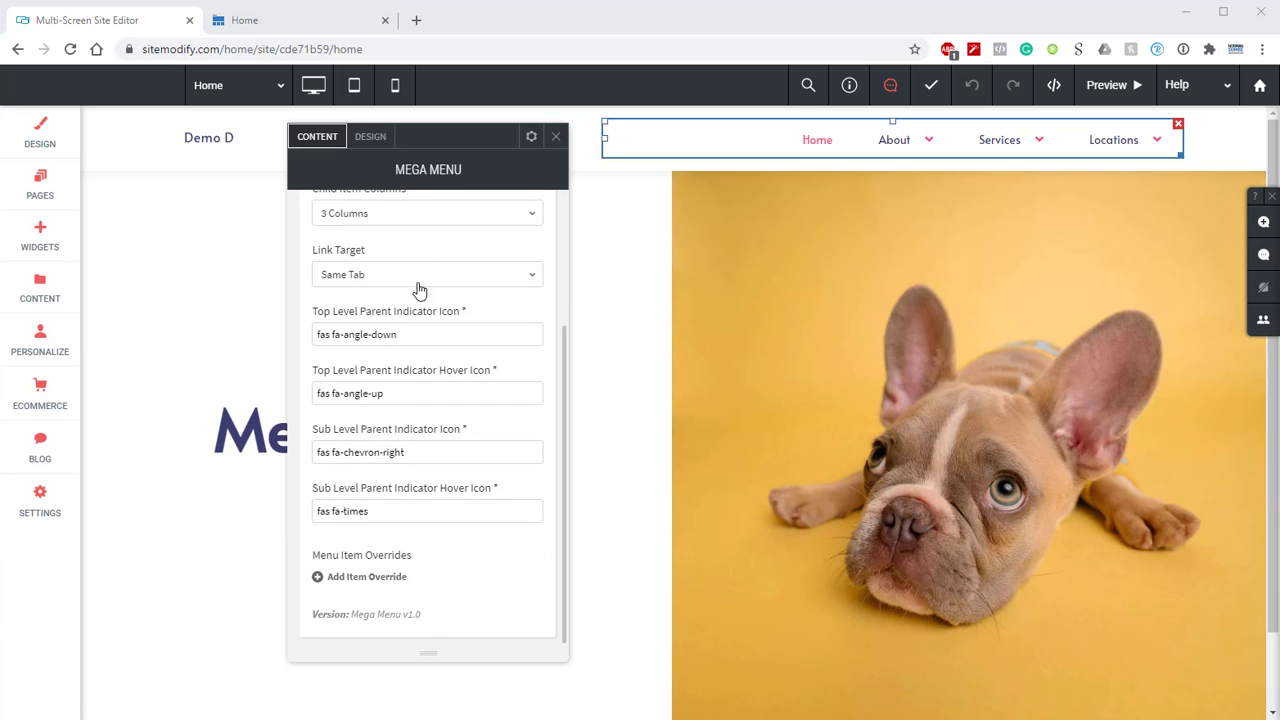
left_click(344, 578)
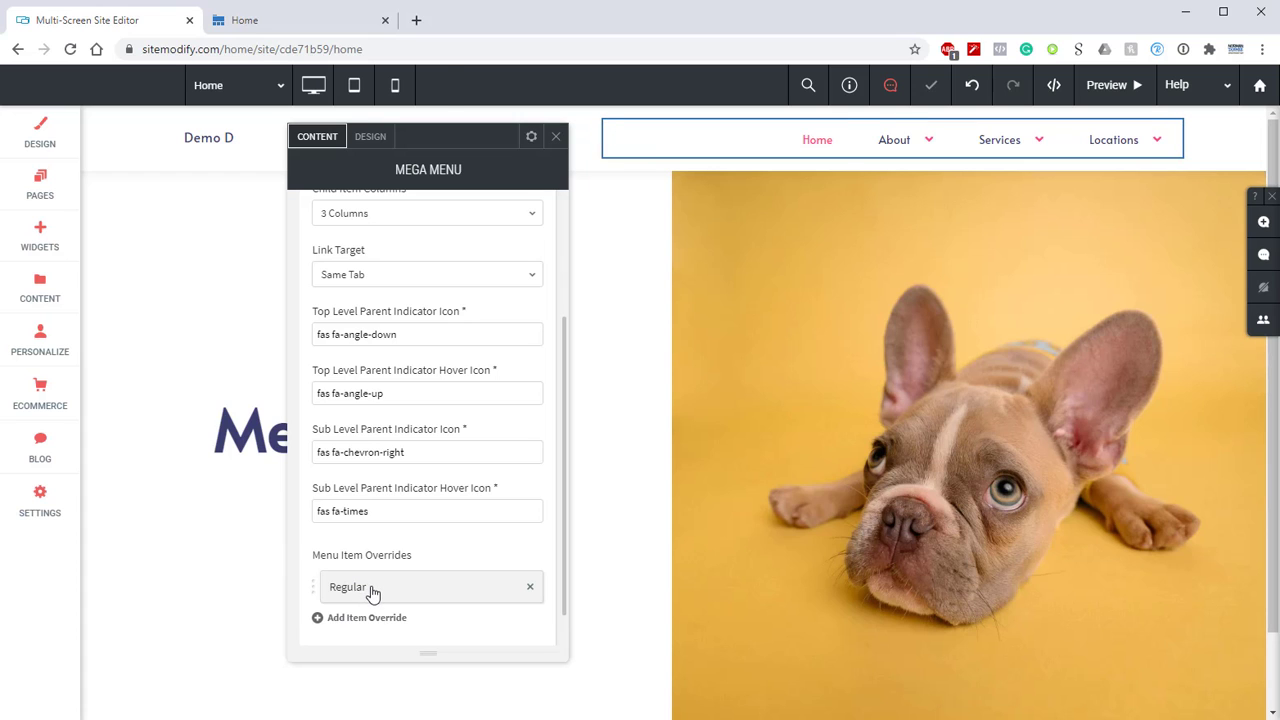
left_click(372, 590)
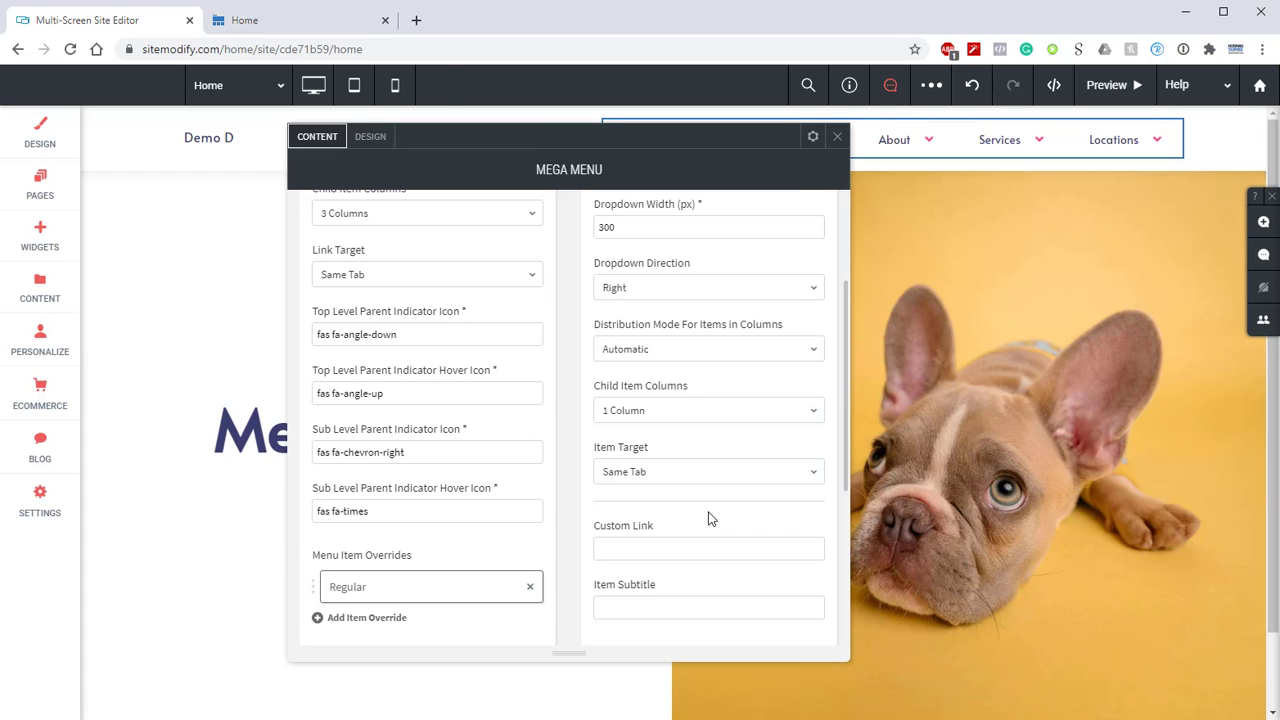
scroll(708, 519, "up", 3)
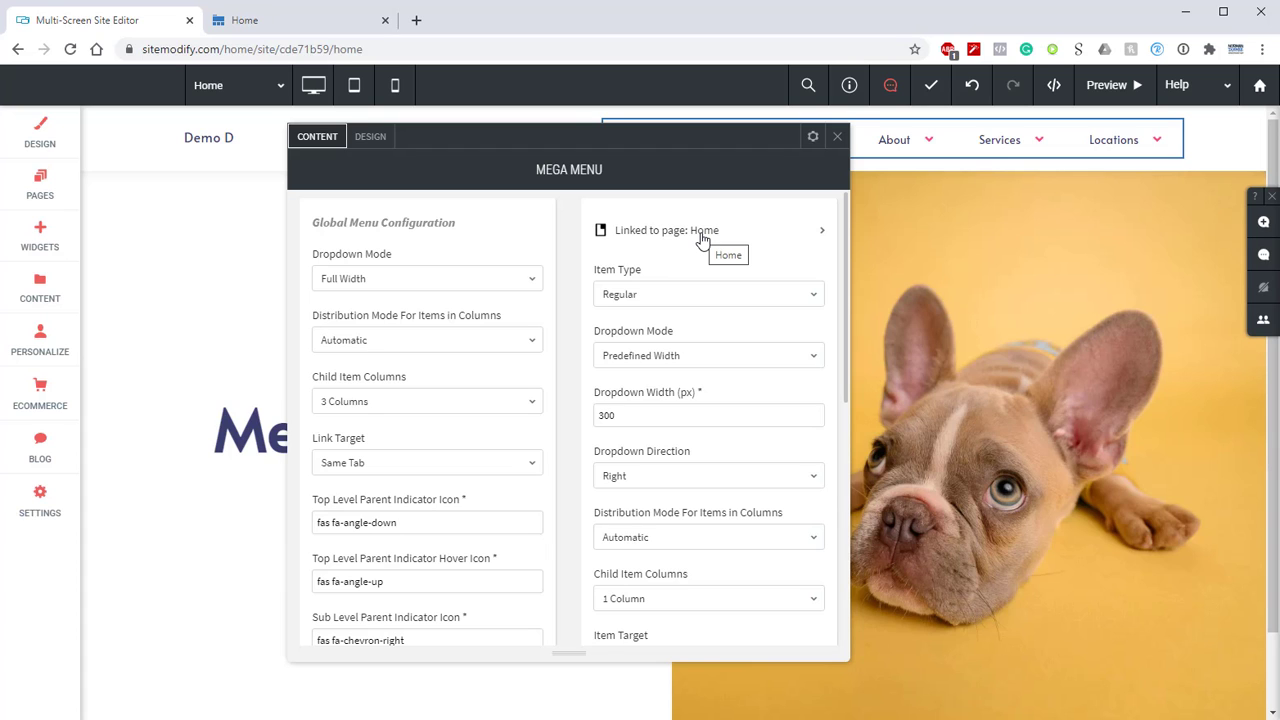
left_click(700, 237)
left_click(919, 281)
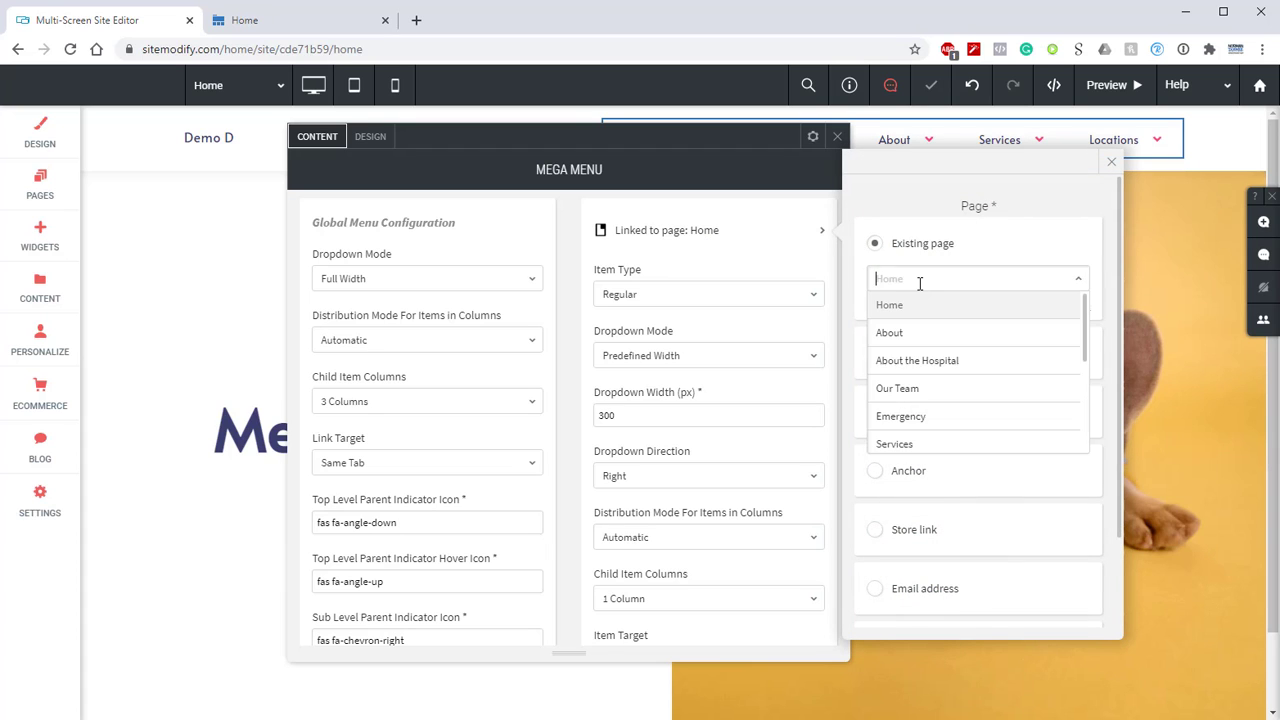
type("loc")
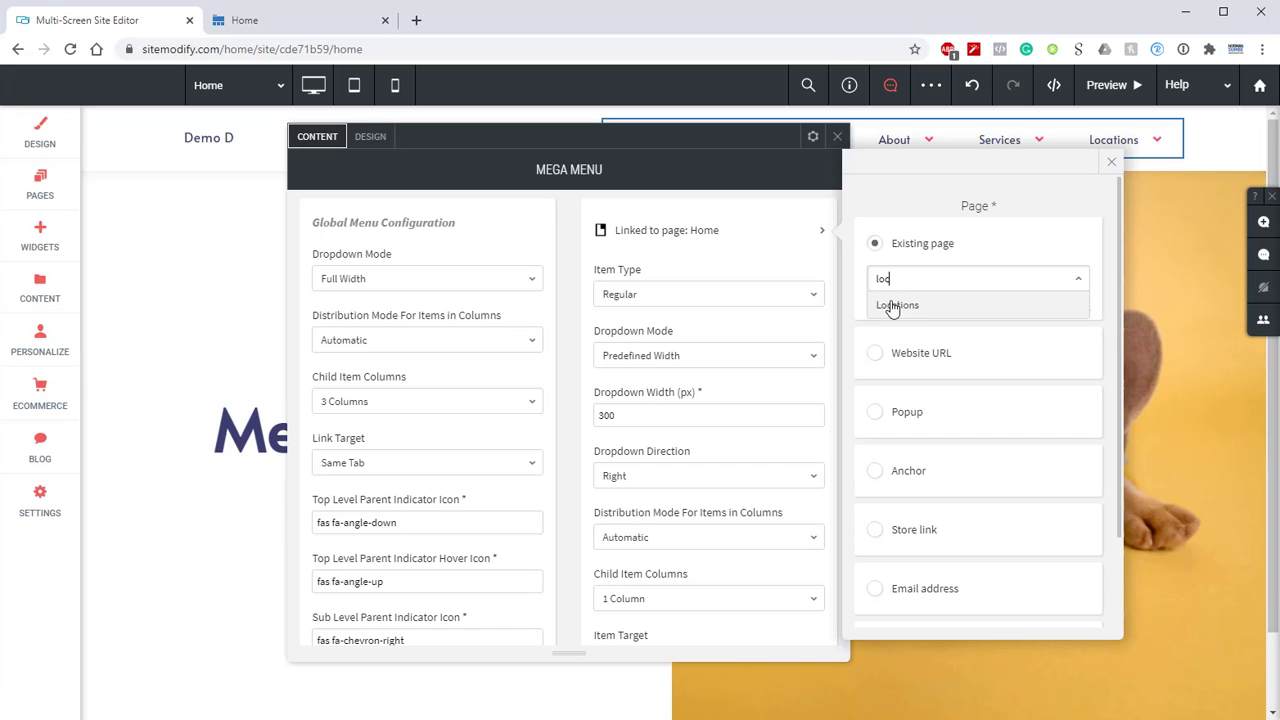
left_click(887, 313)
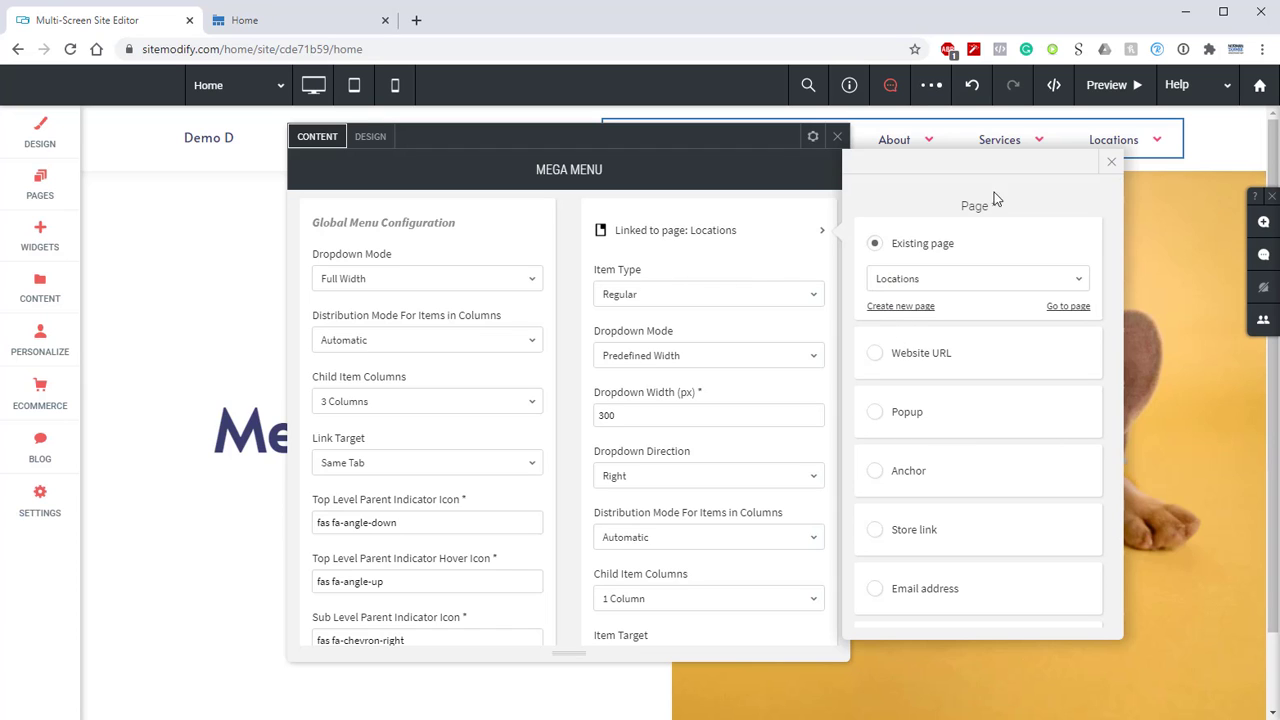
left_click(1108, 163)
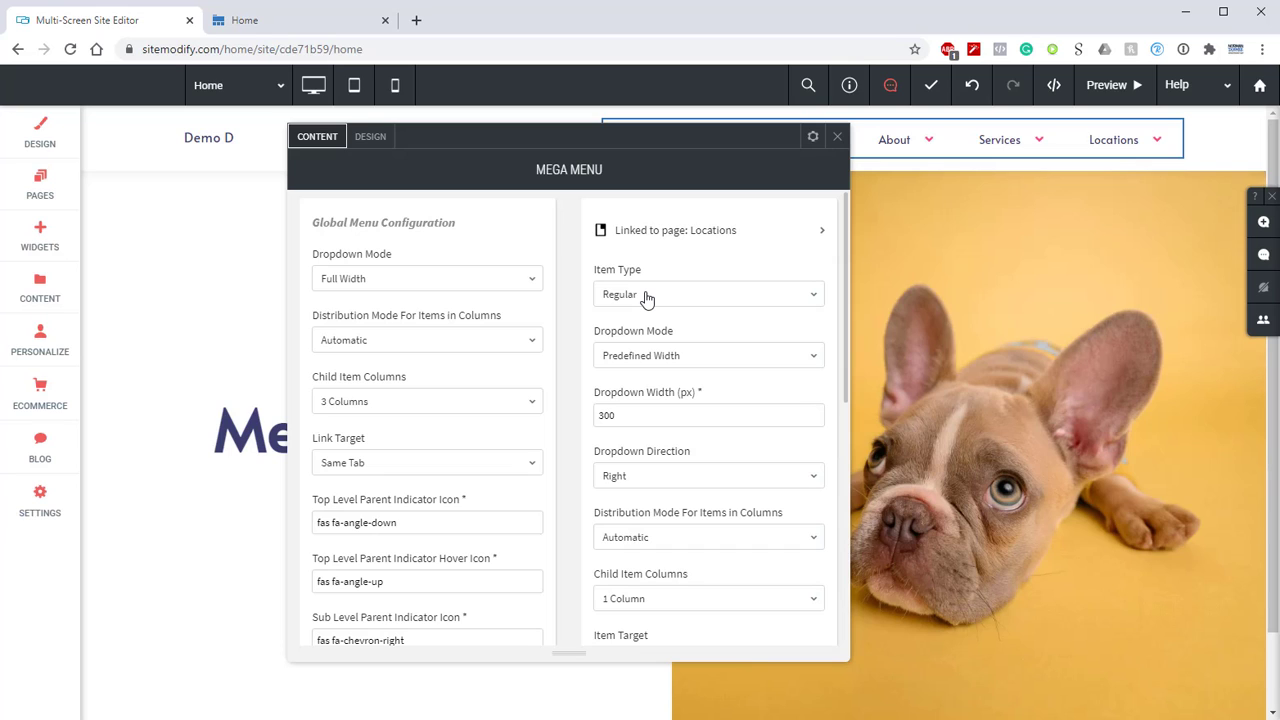
- Set the Locations override's dropdown width to 900 px, its dropdown direction to Left and its child items to 2 Columns
double_click(638, 416)
type("900")
scroll(640, 430, "down", 3)
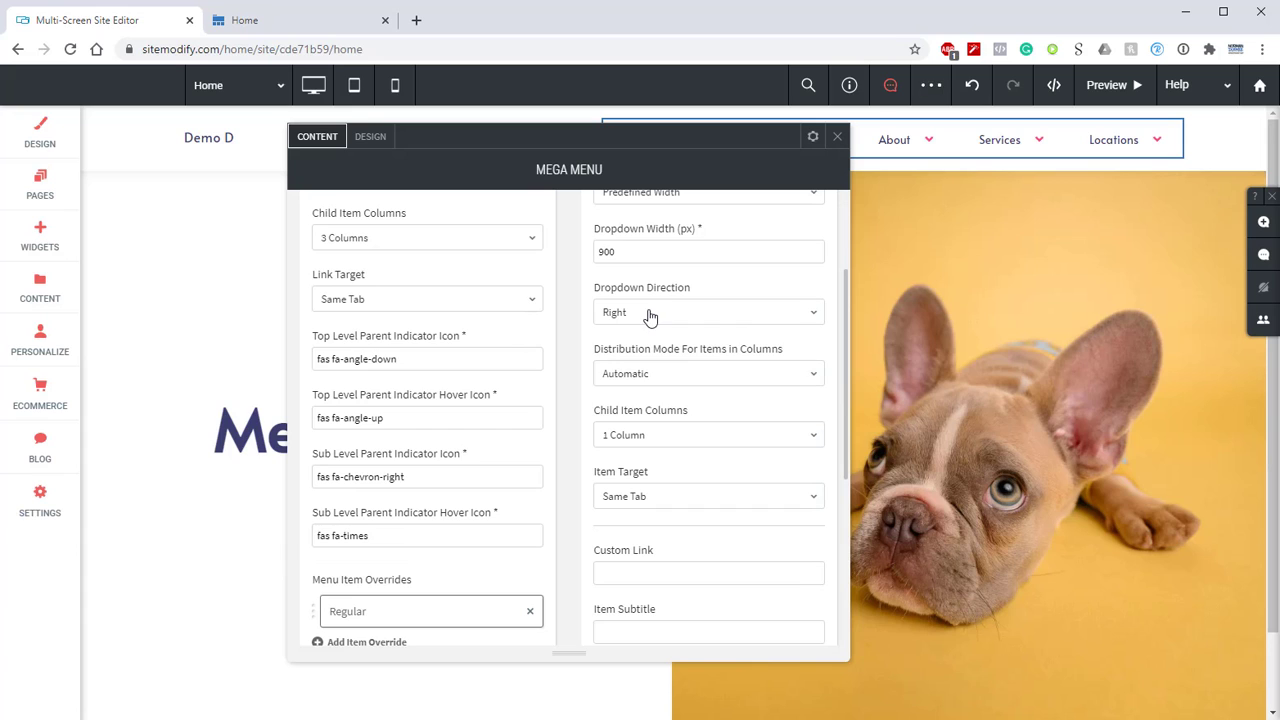
left_click(649, 316)
left_click(655, 343)
left_click(661, 437)
- Give the Locations menu item the FontAwesome 5 icon class fas fa-paw
scroll(650, 480, "down", 4)
left_click(625, 559)
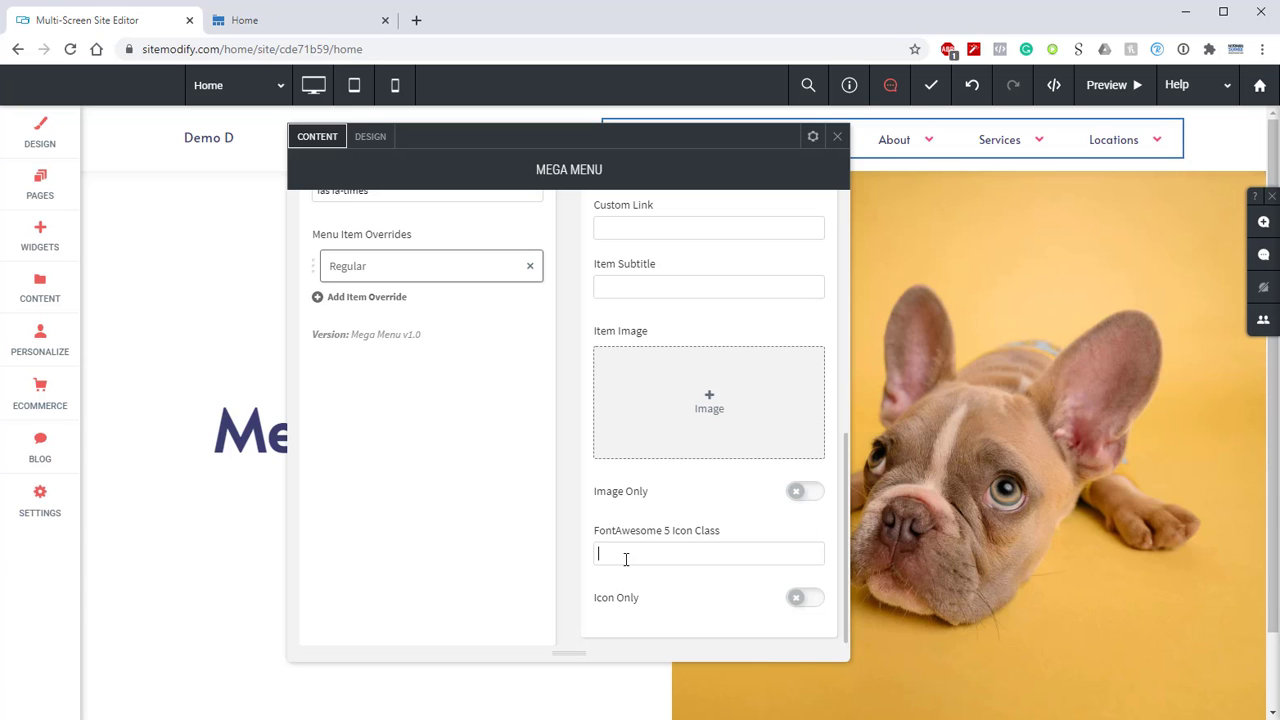
right_click(625, 559)
left_click(685, 410)
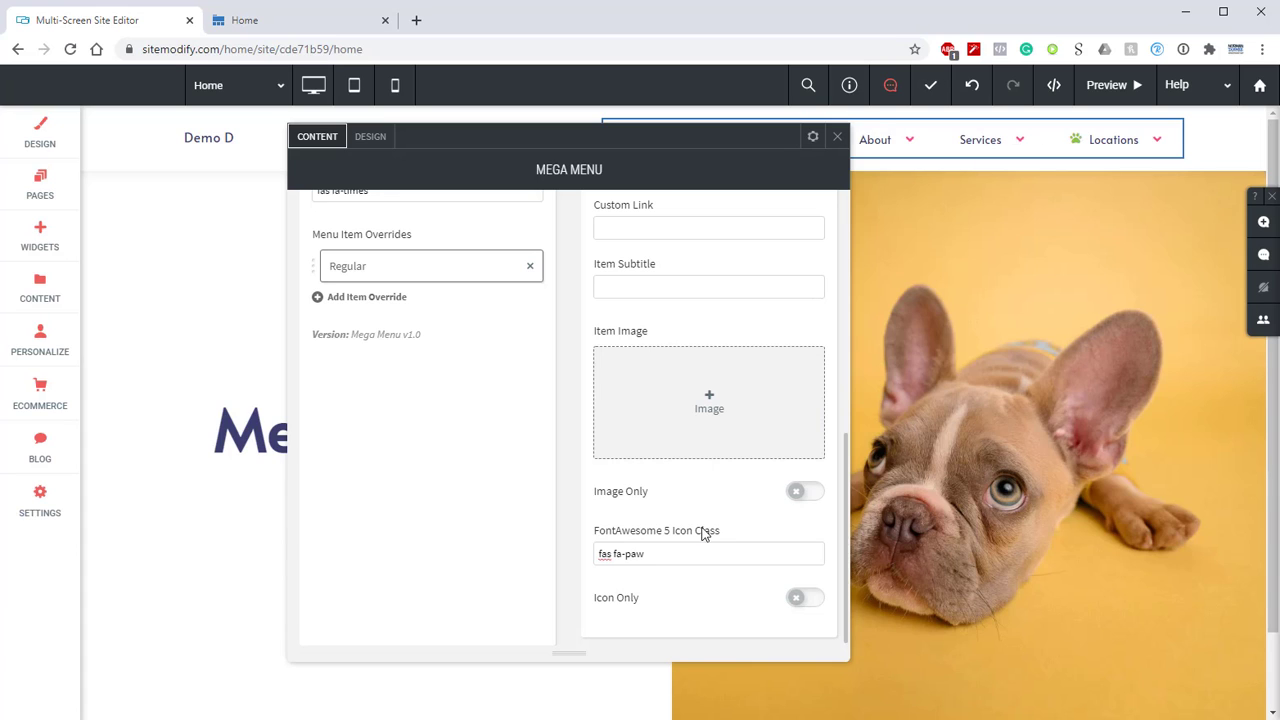
- Add three more Regular item overrides to the mega menu below the Locations override
scroll(678, 485, "up", 5)
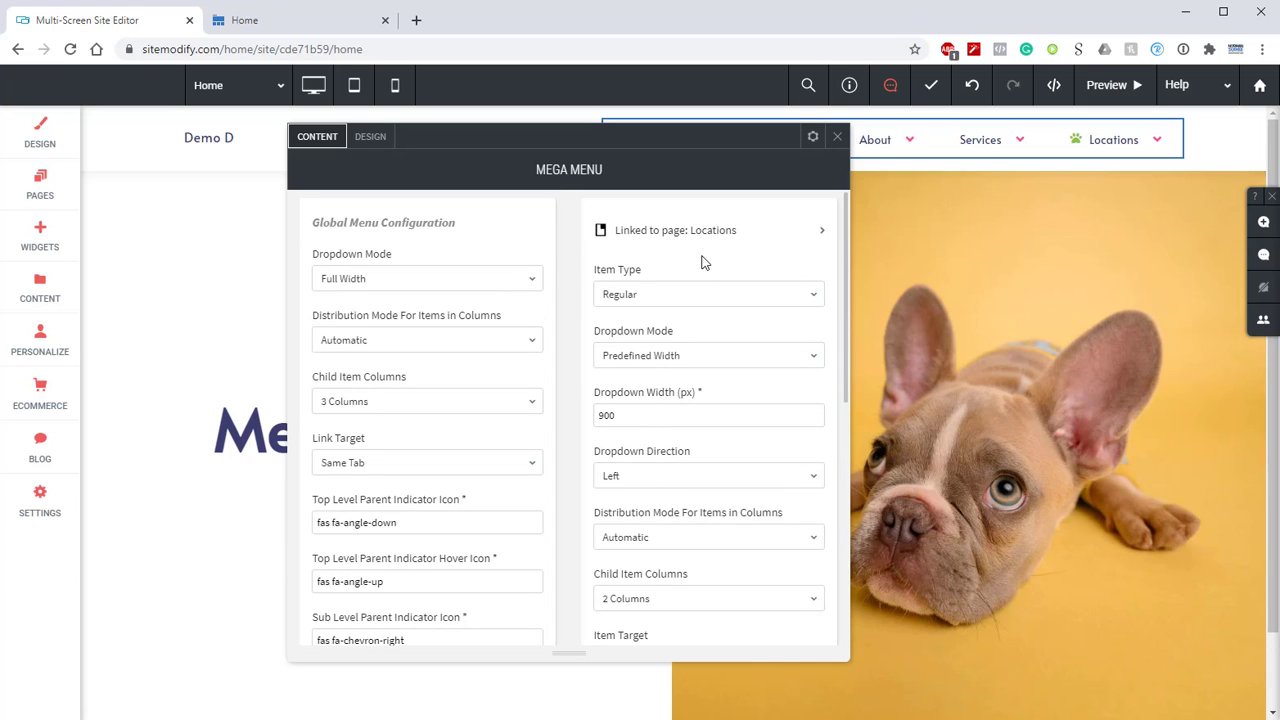
scroll(727, 240, "down", 2)
scroll(728, 242, "down", 2)
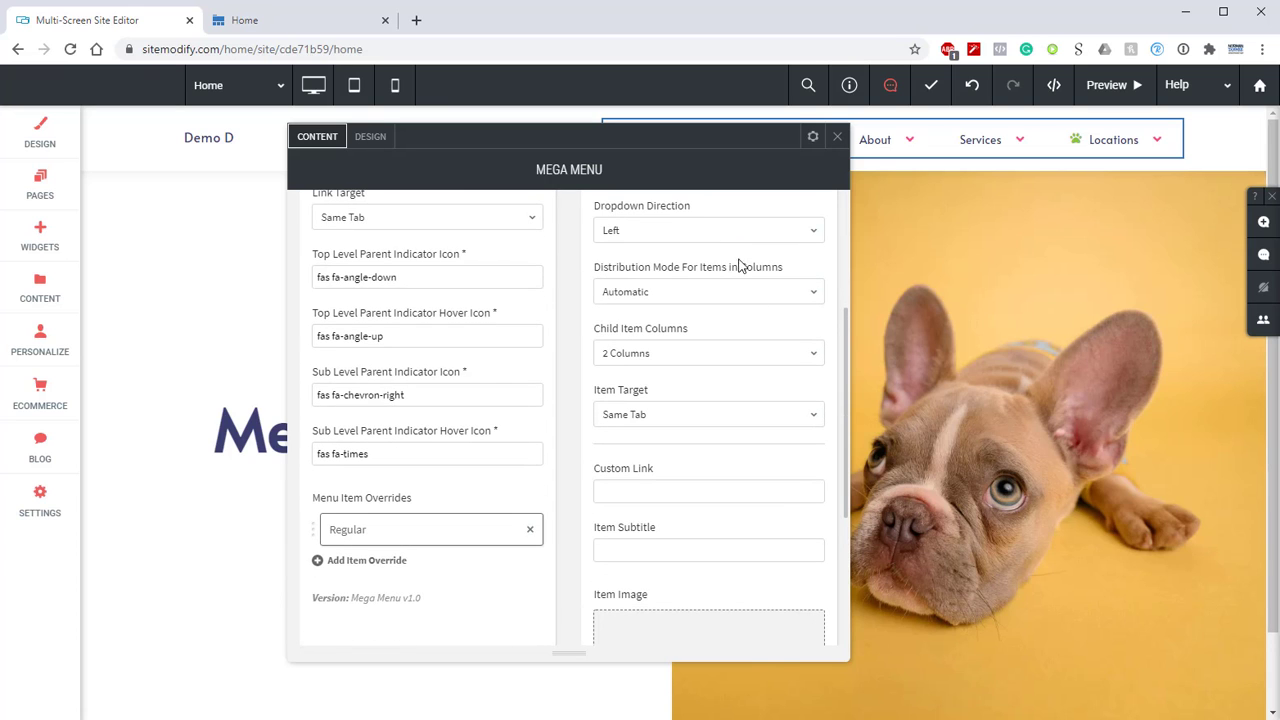
left_click(400, 563)
scroll(378, 540, "down", 1)
left_click(383, 525)
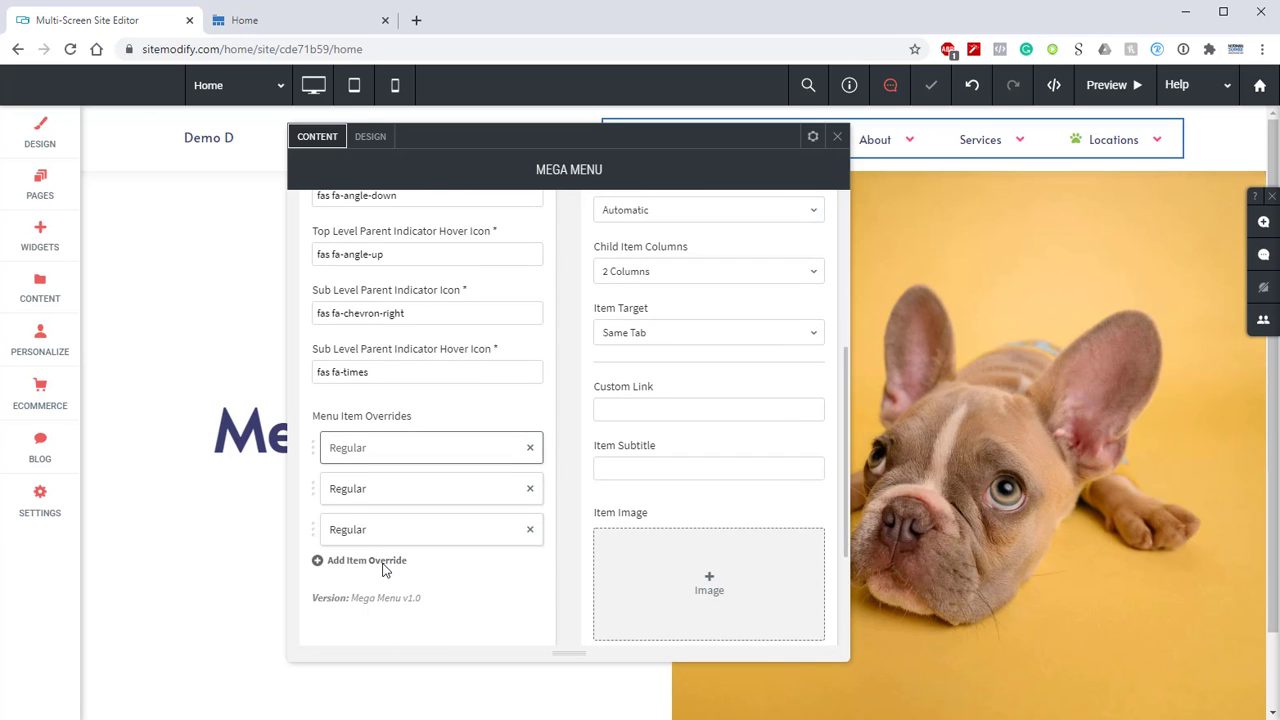
left_click(383, 563)
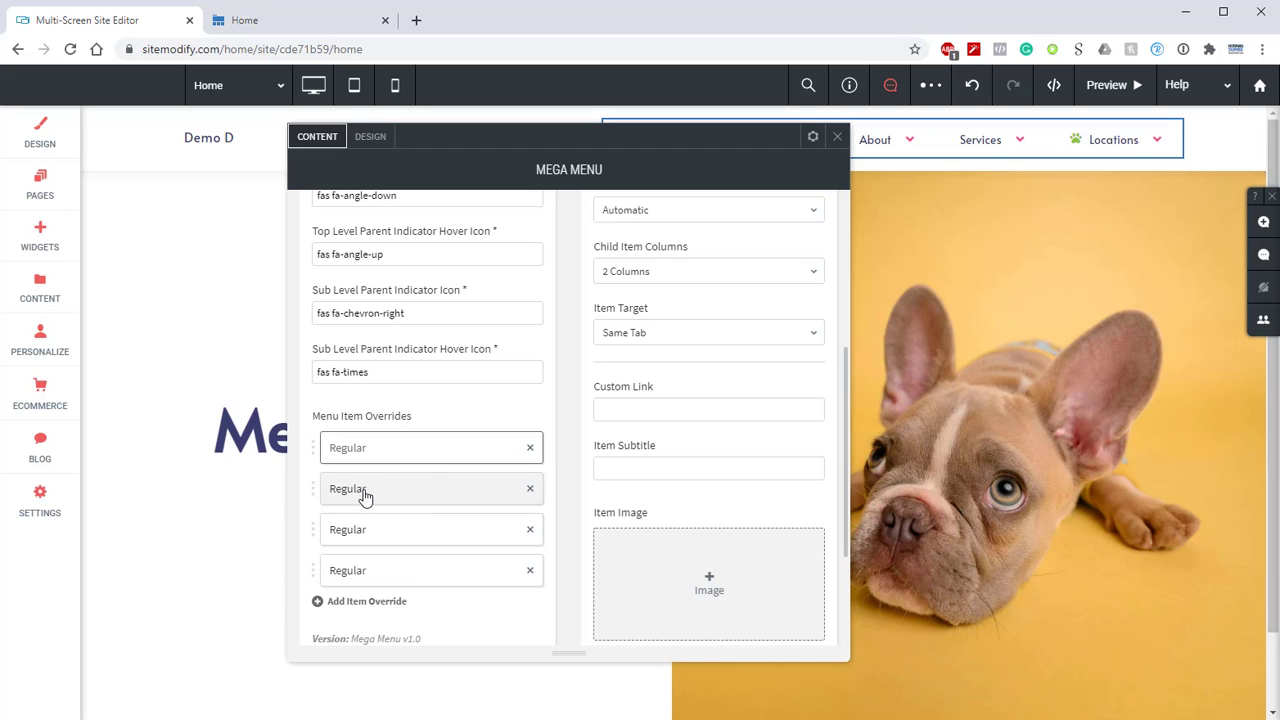
- Link the second Regular item override to the existing Peaceful Lane page
scroll(671, 540, "up", 4)
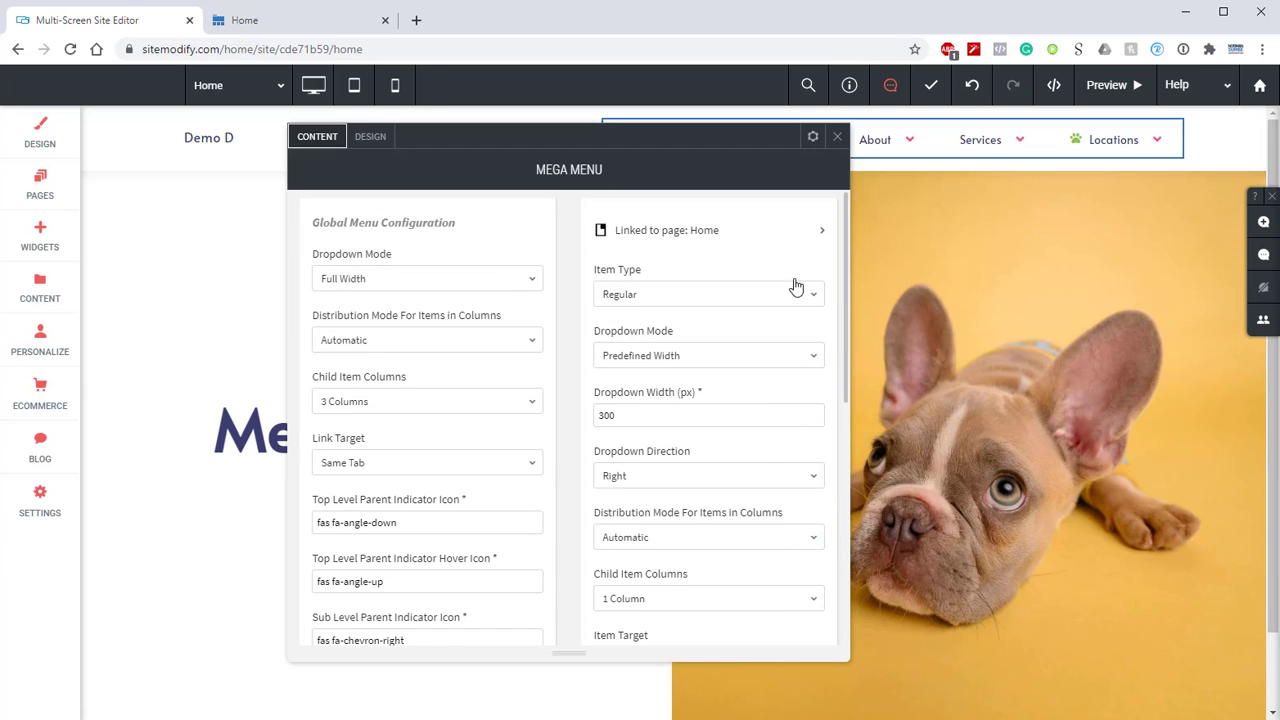
left_click(703, 237)
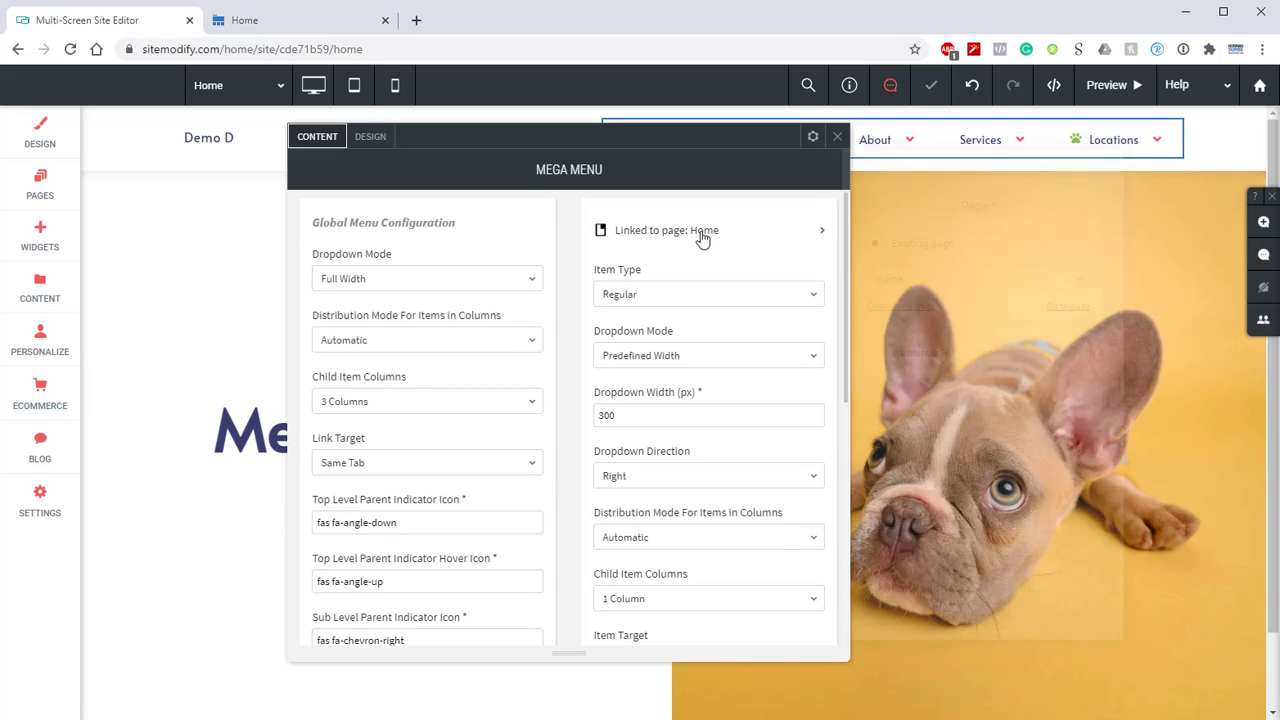
left_click(931, 280)
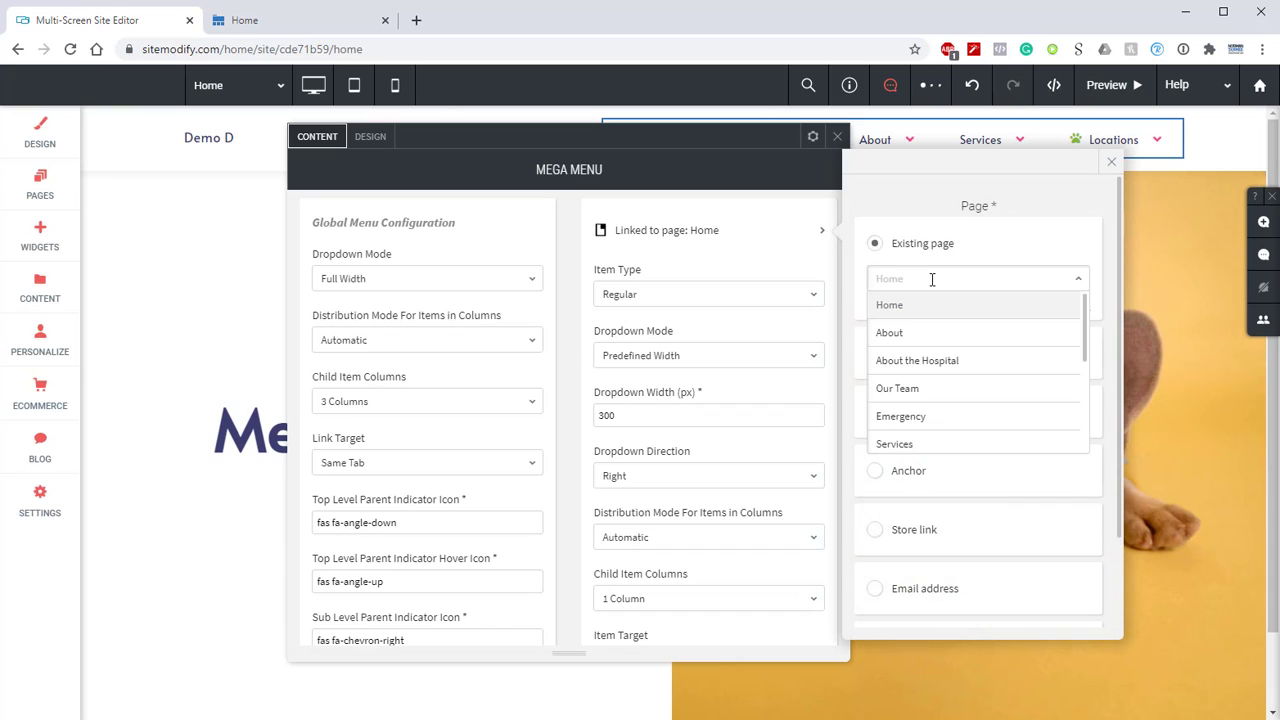
type("lane")
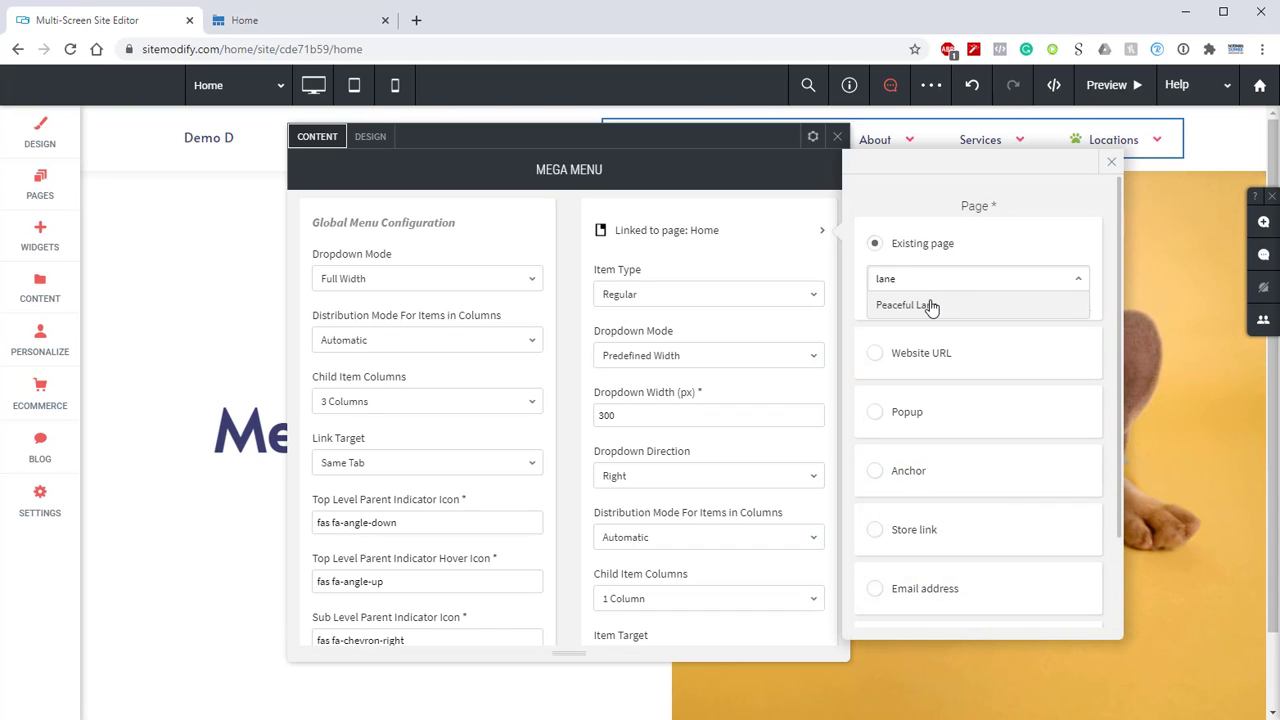
left_click(927, 305)
left_click(1111, 162)
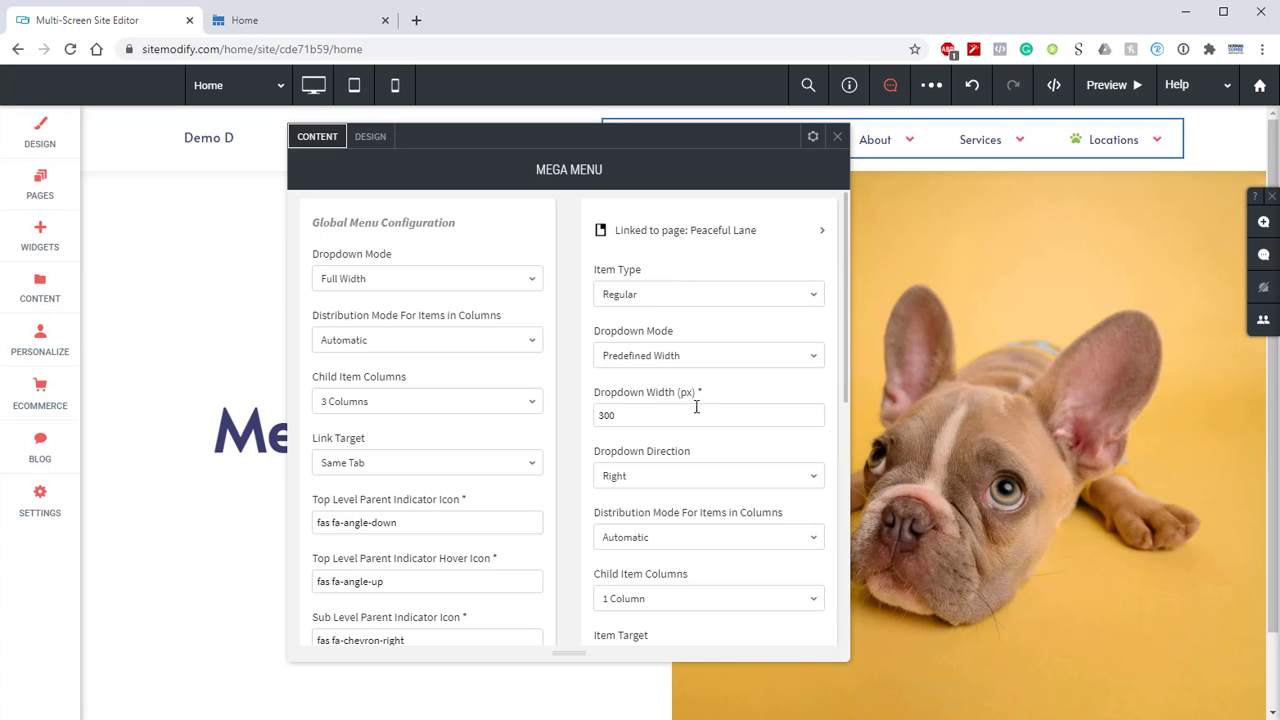
- Paste the location's street address as the item subtitle of the Peaceful Lane override
scroll(630, 464, "down", 1)
scroll(660, 432, "down", 3)
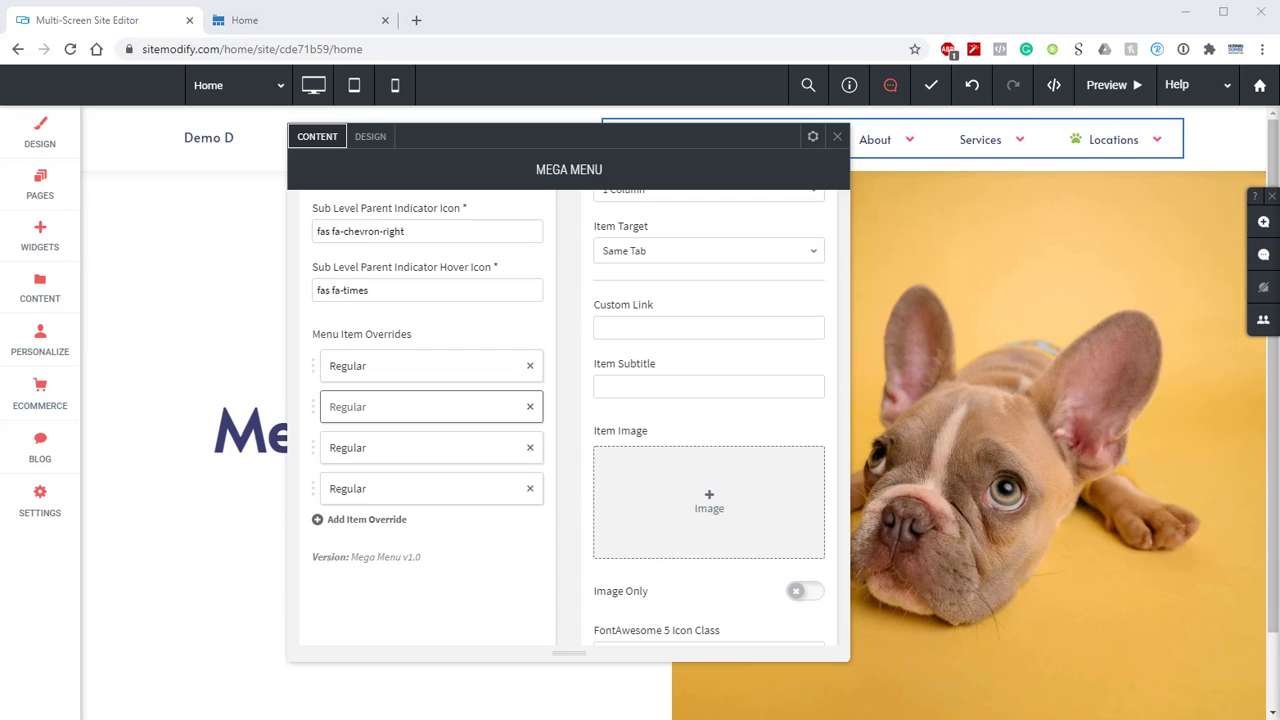
right_click(636, 392)
left_click(691, 514)
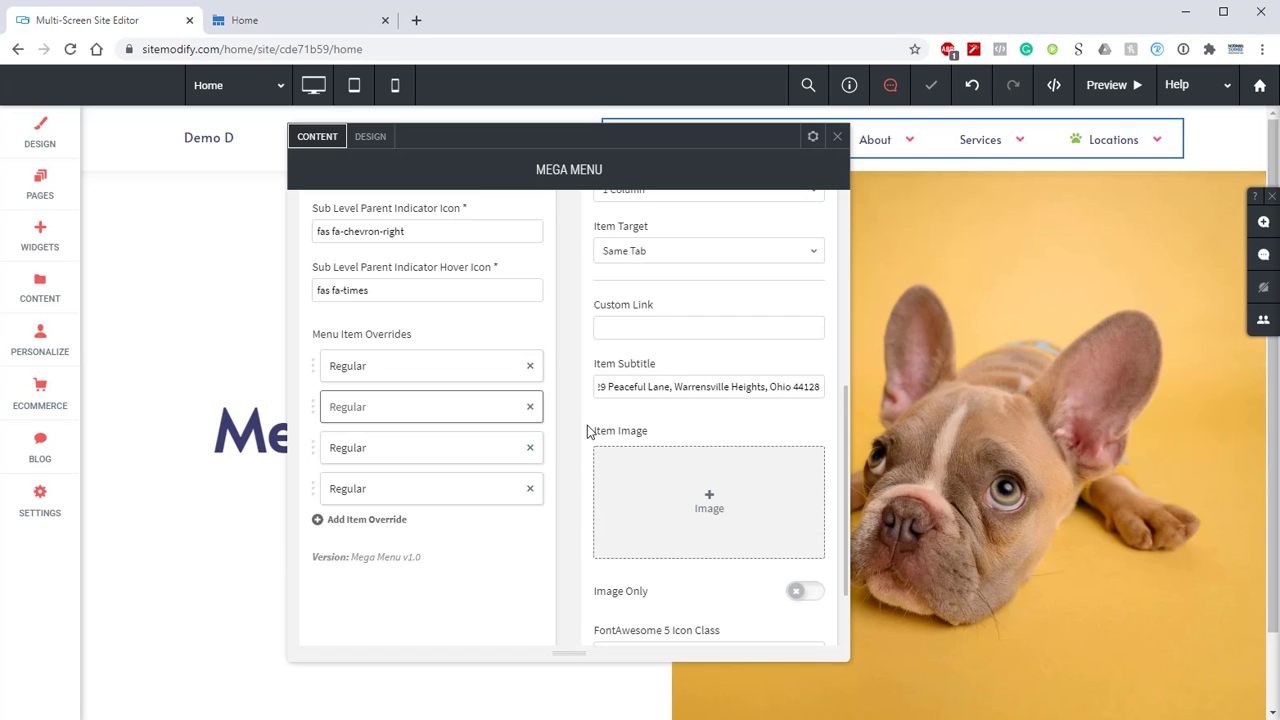
- Set the Peaceful Lane override's FontAwesome 5 icon class to fas fa-map-marker-alt
scroll(587, 431, "down", 1)
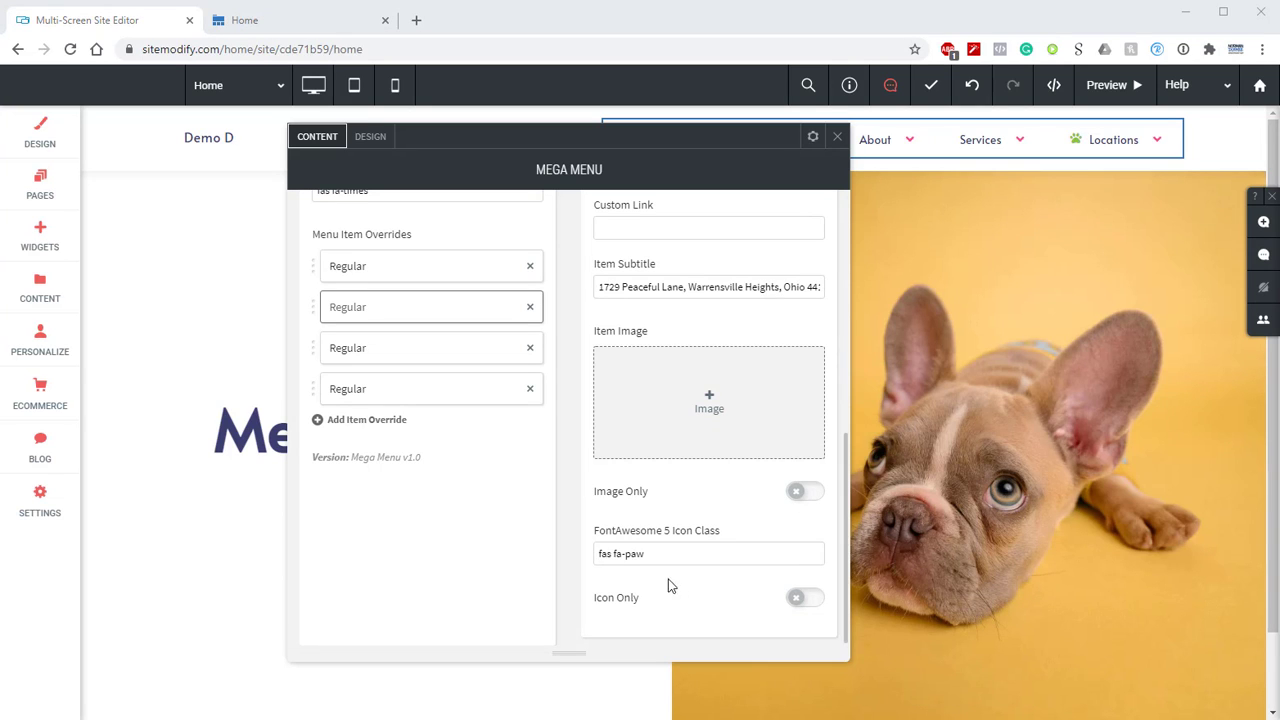
triple_click(627, 555)
right_click(627, 555)
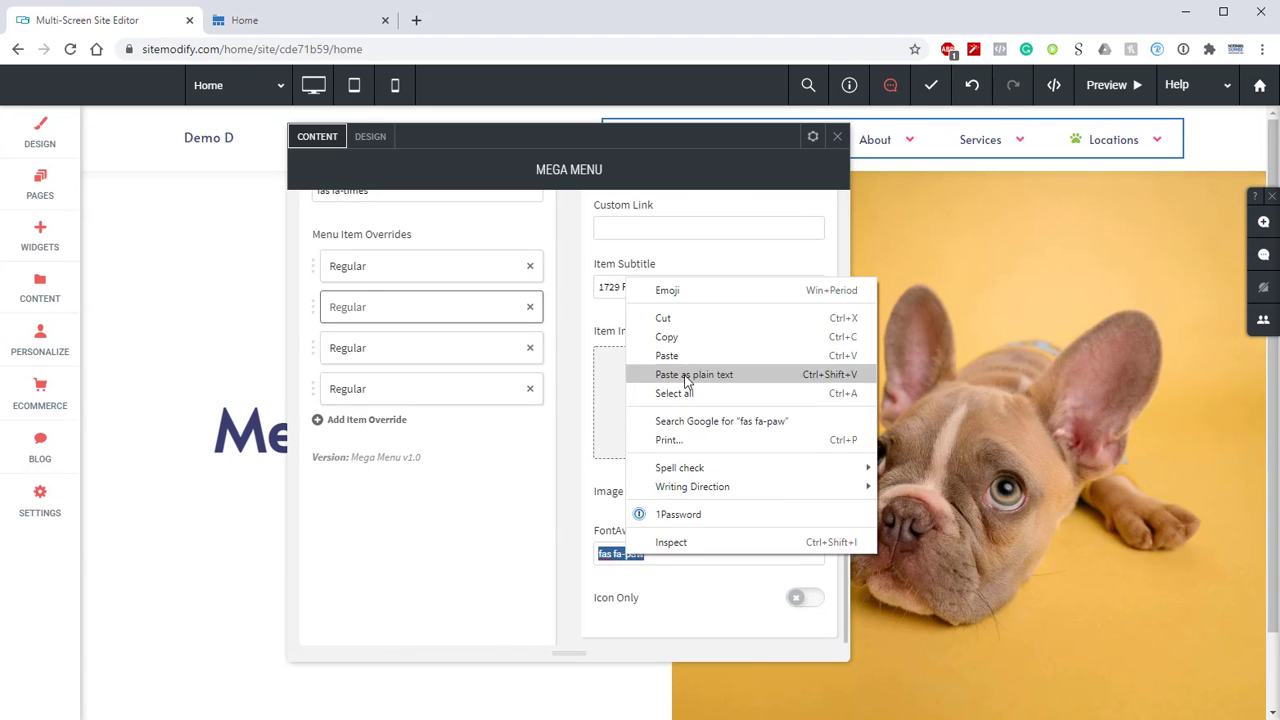
left_click(667, 355)
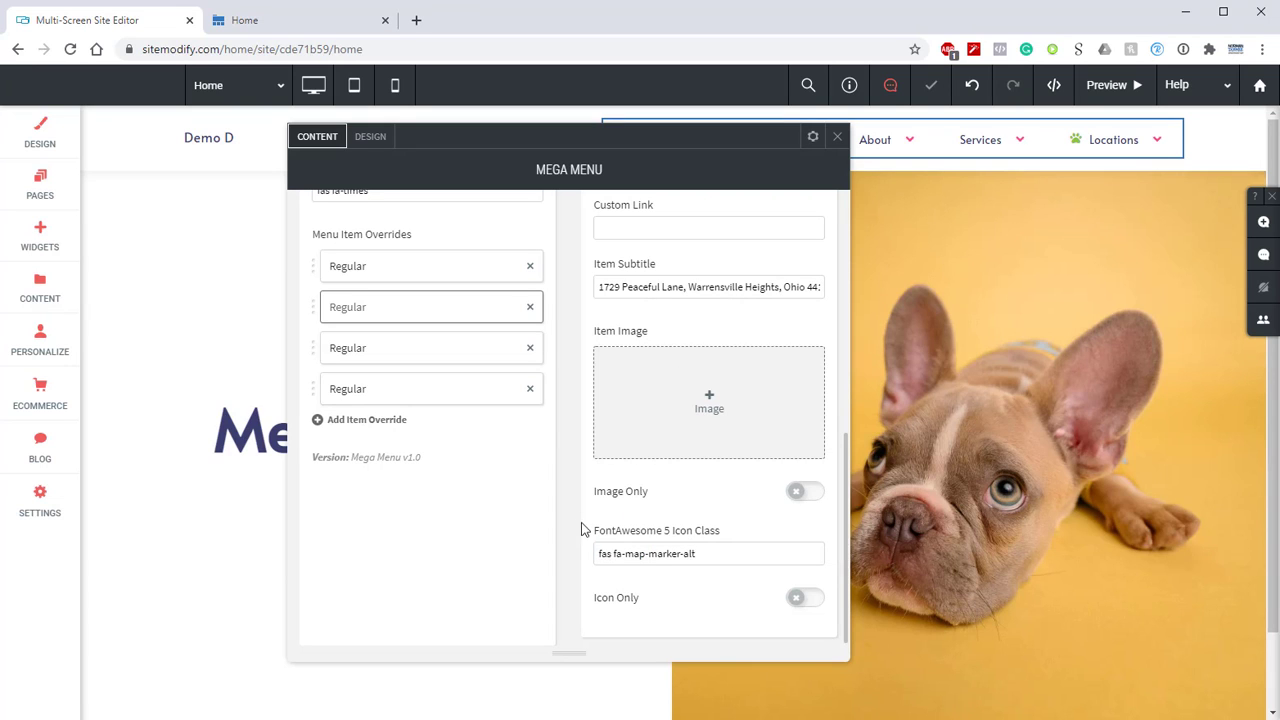
- Link the third Regular item override to the existing Pineview Drive page
scroll(706, 360, "up", 1)
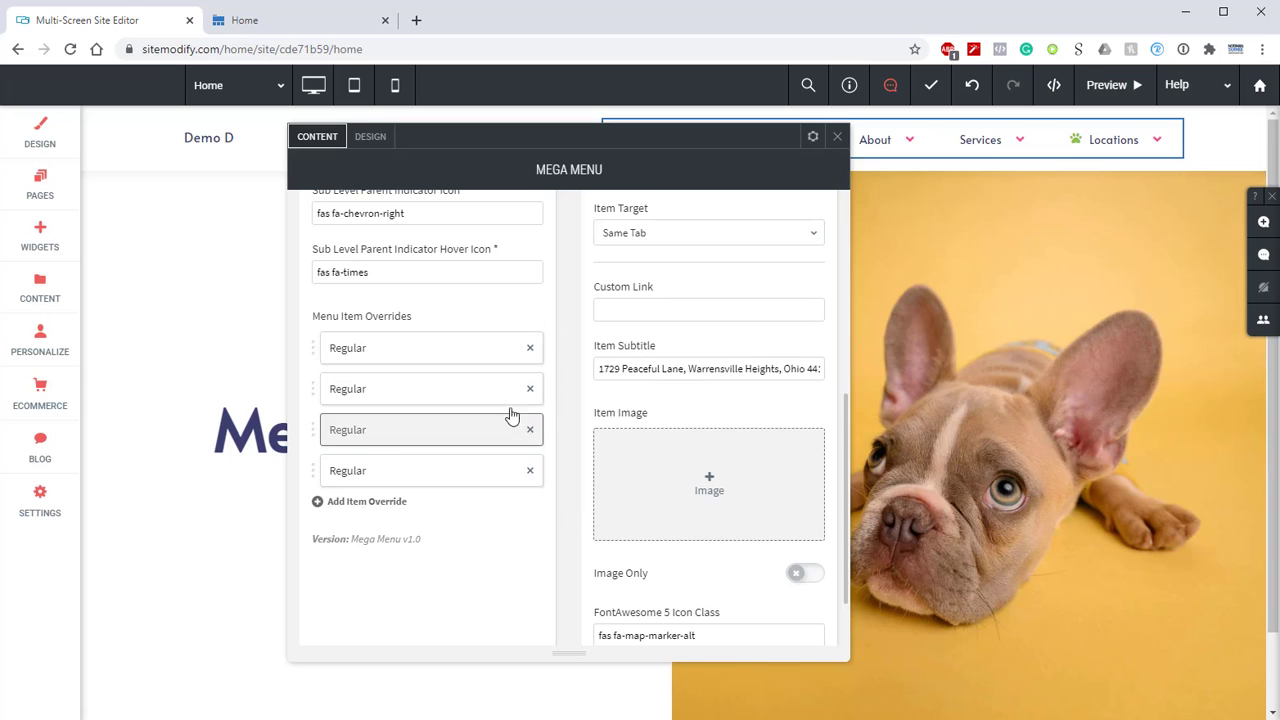
scroll(742, 380, "up", 5)
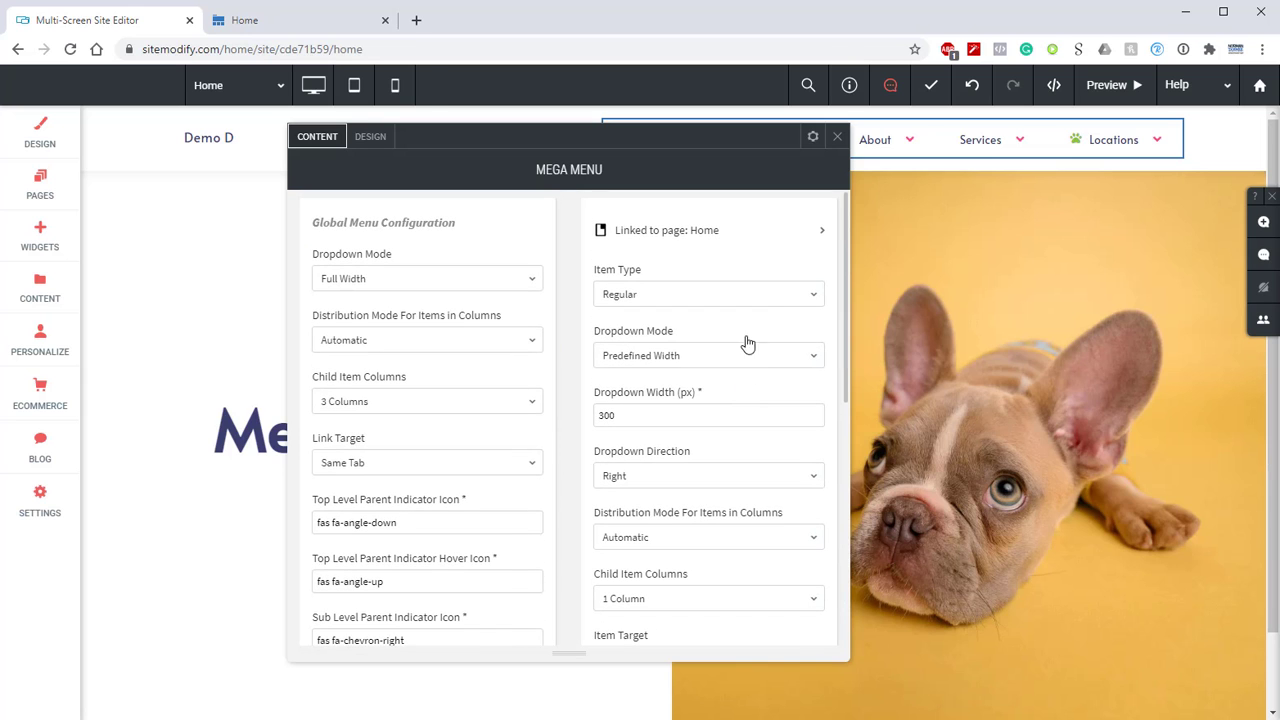
left_click(723, 233)
left_click(955, 278)
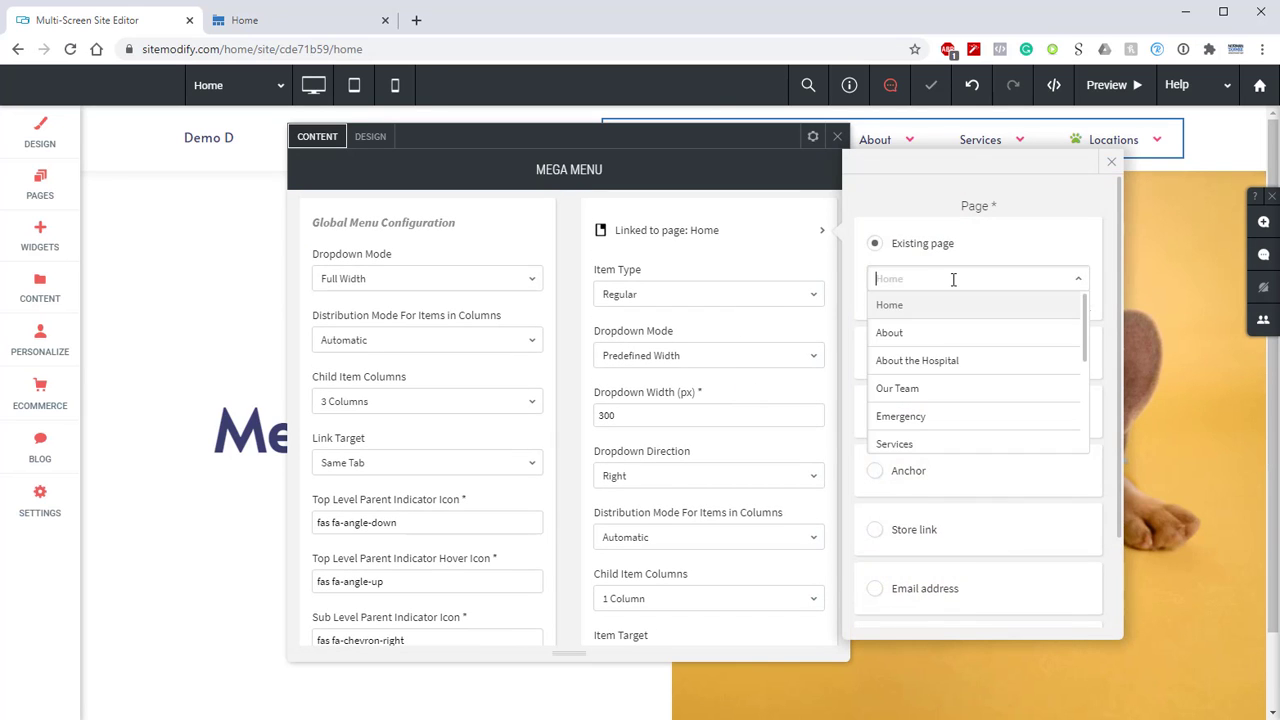
type("pi")
left_click(940, 308)
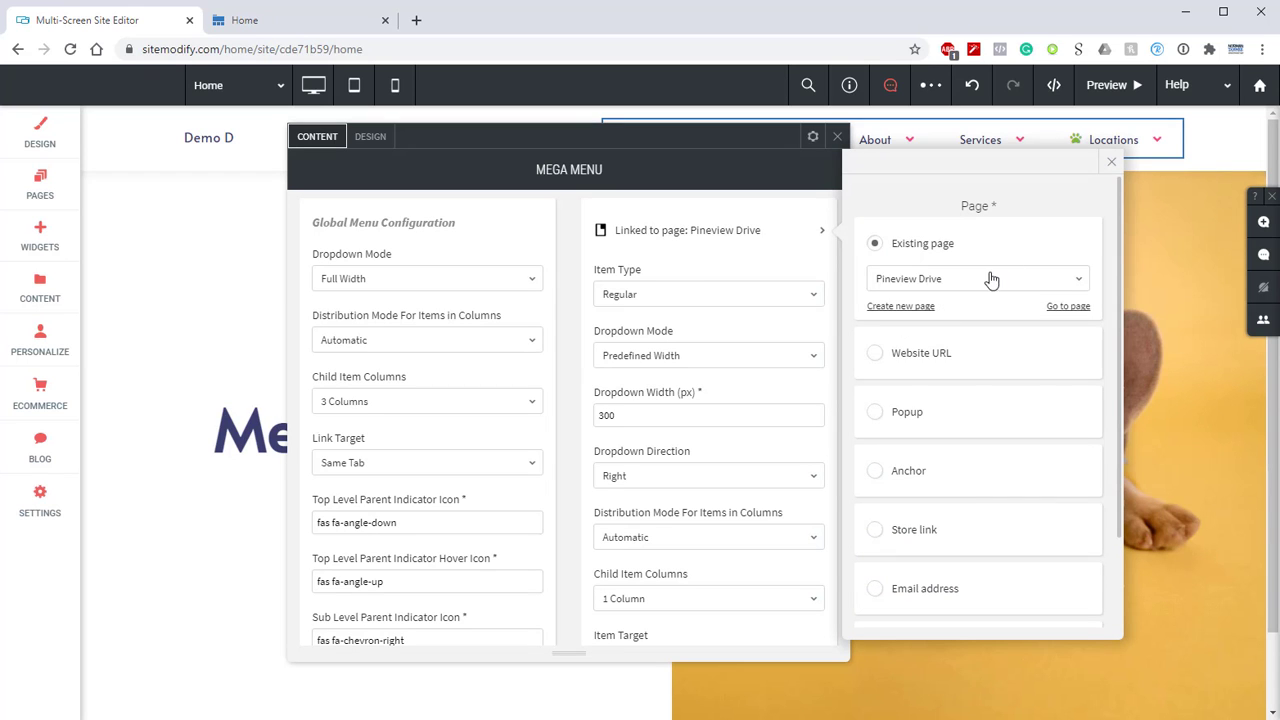
left_click(1114, 164)
- Replace the Pineview Drive override's item subtitle with that location's street address
scroll(697, 266, "down", 4)
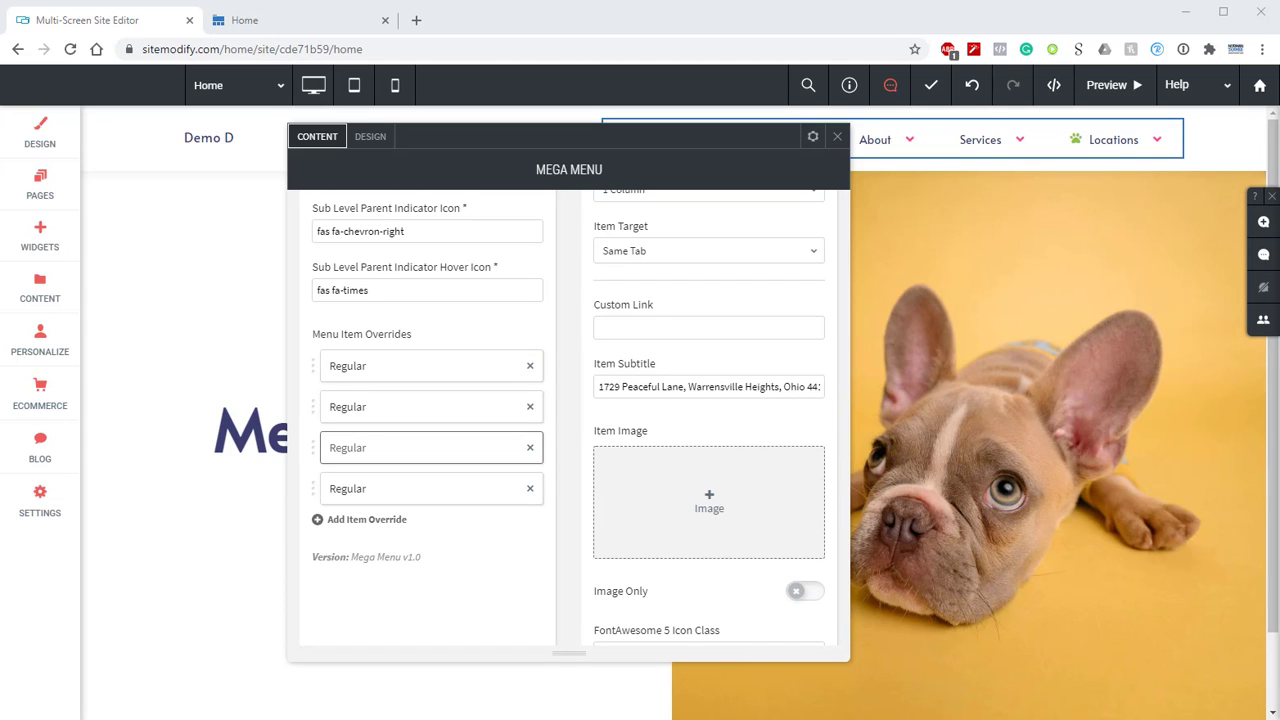
triple_click(656, 394)
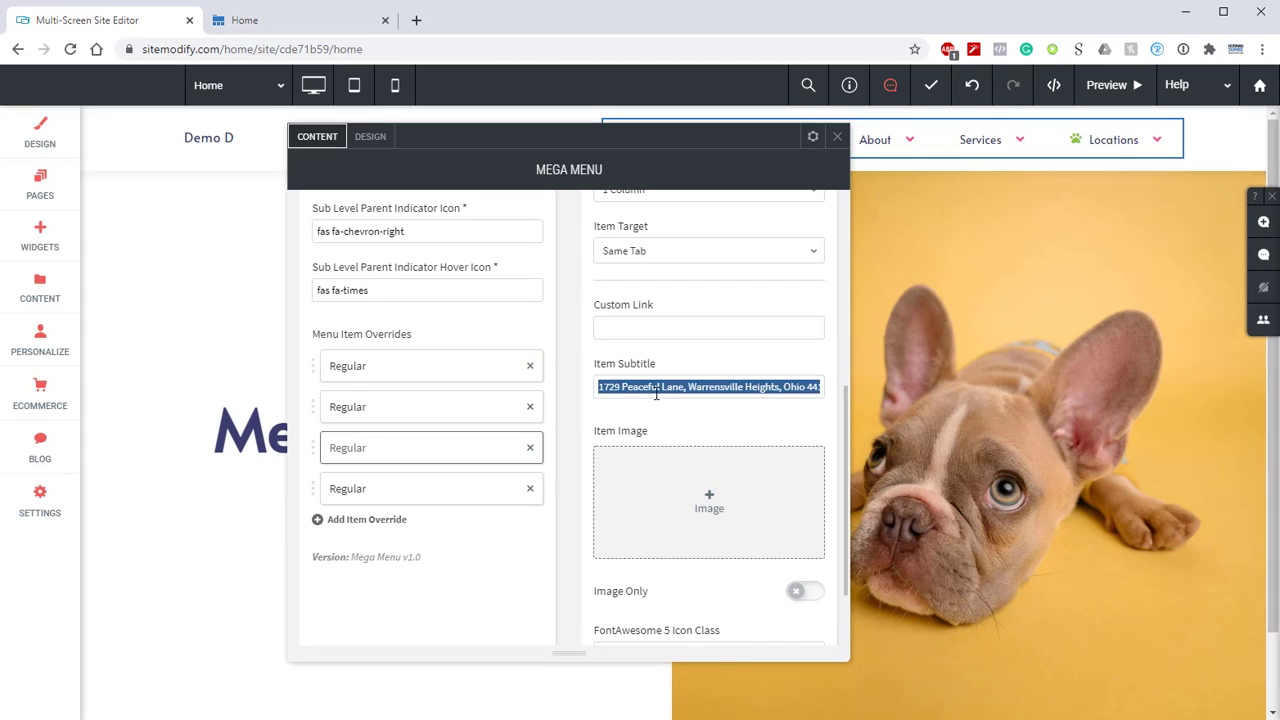
type("333 Pineview Drive, Marshall, MN Minnesota 56258")
scroll(666, 423, "down", 2)
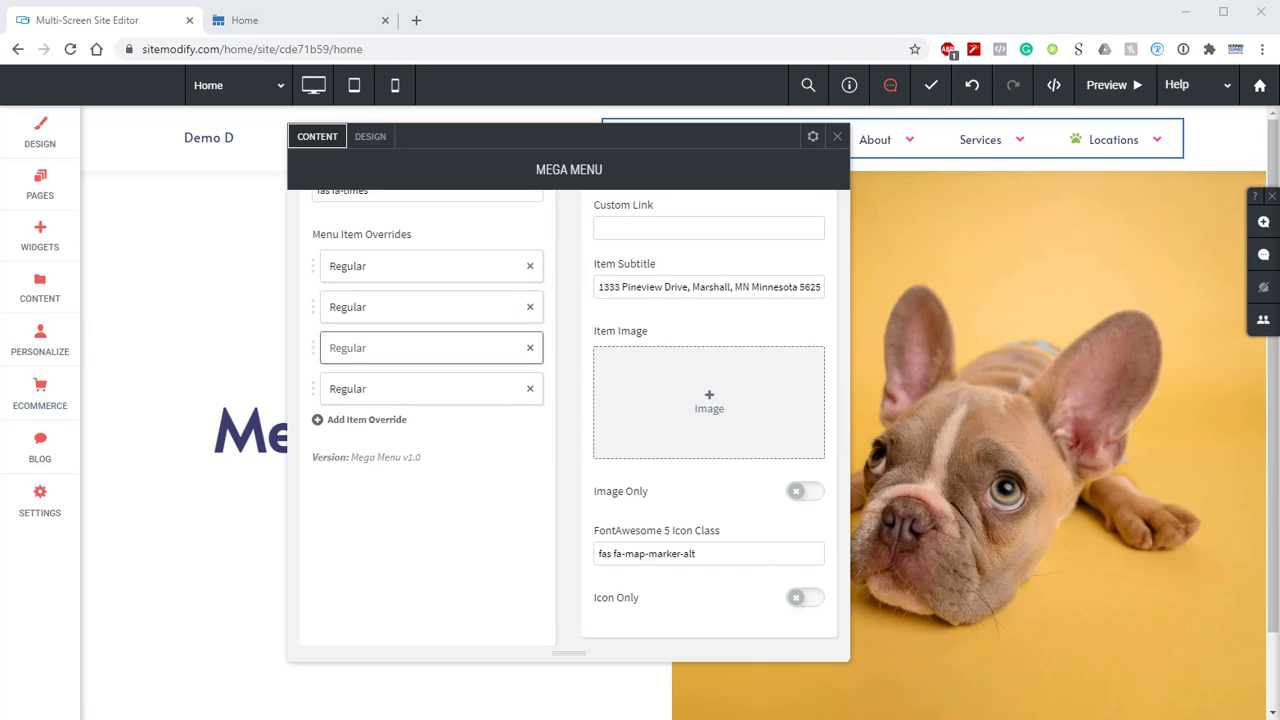
left_click(723, 554)
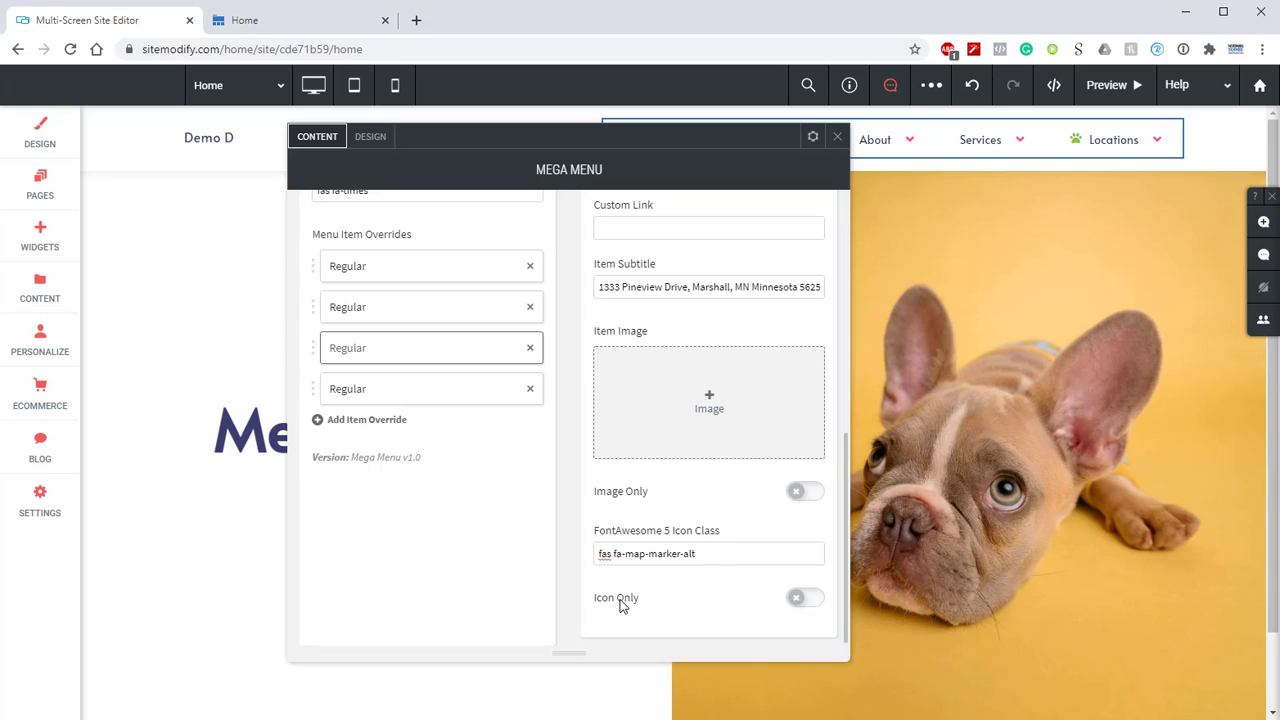
- Link the fourth Regular item override to the existing Contact page
left_click(421, 396)
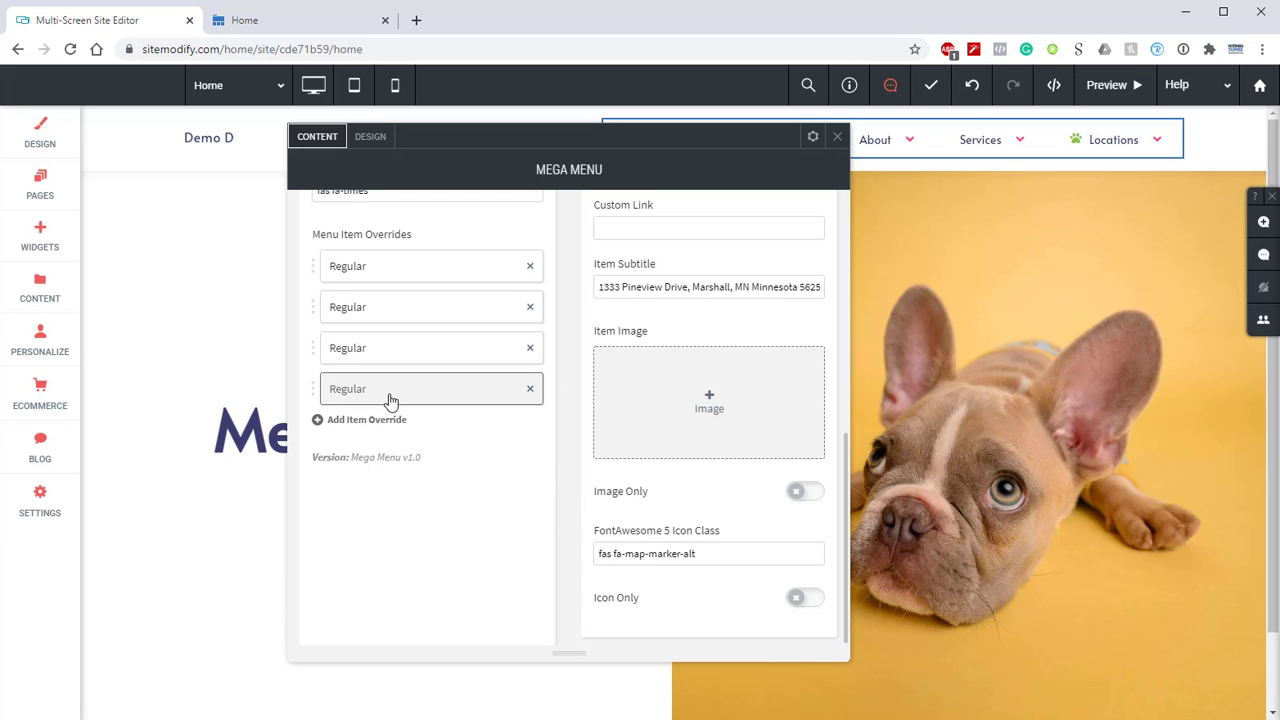
scroll(703, 423, "up", 1)
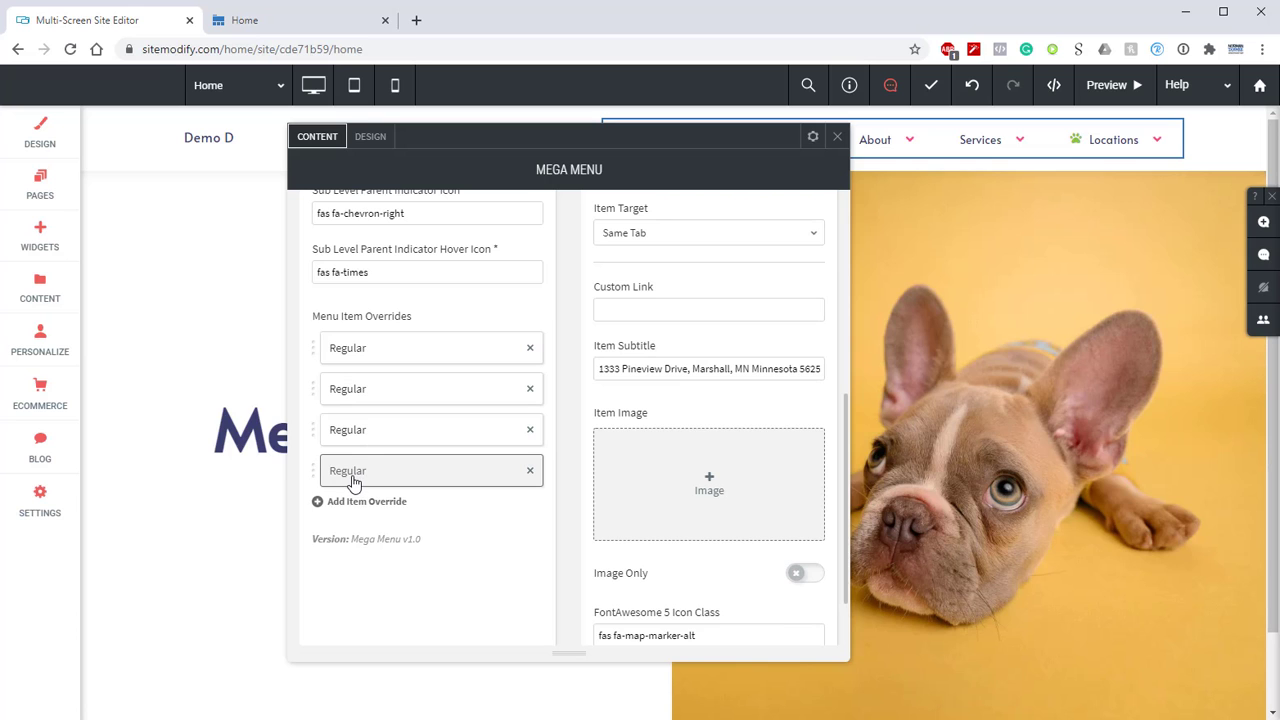
scroll(763, 449, "up", 5)
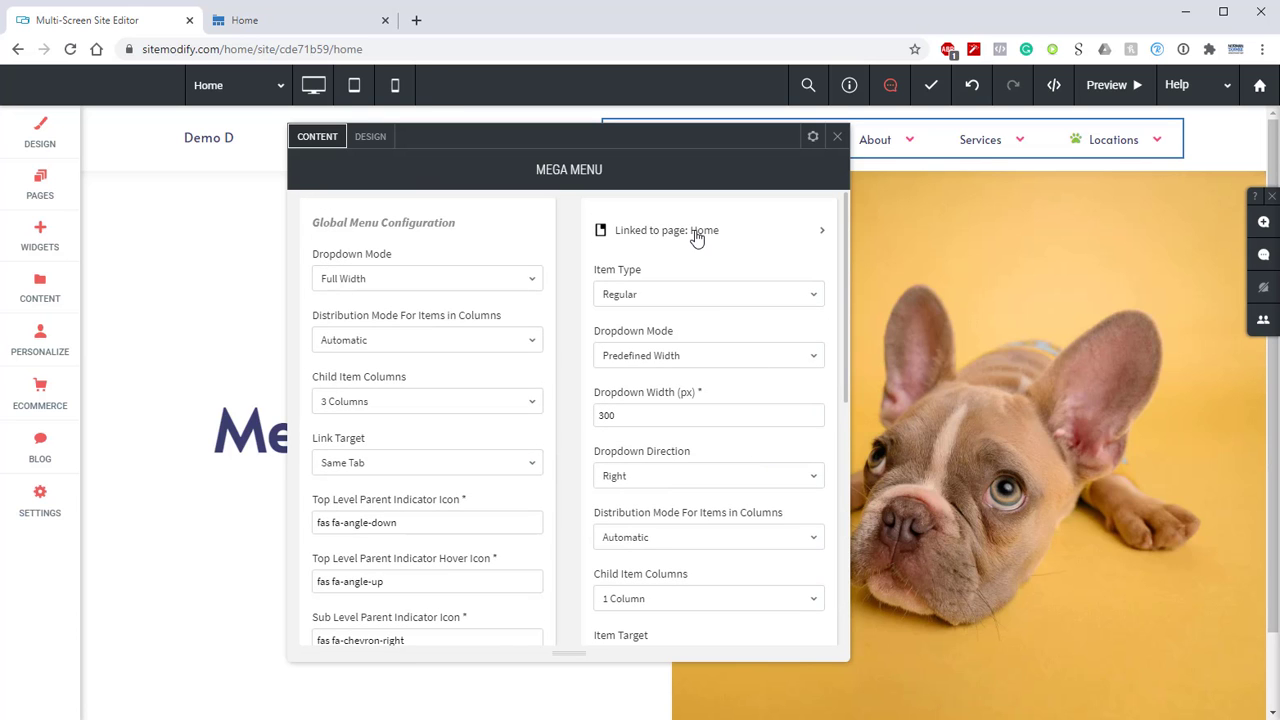
left_click(697, 236)
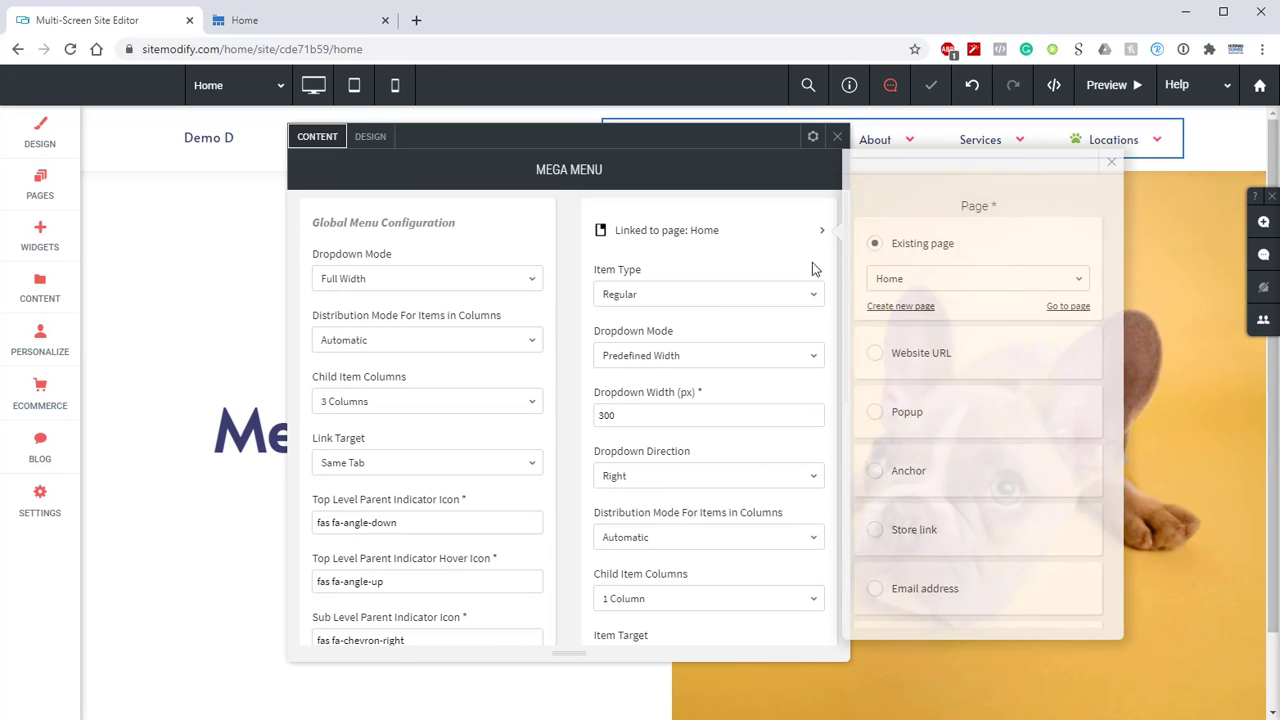
left_click(916, 282)
type("con")
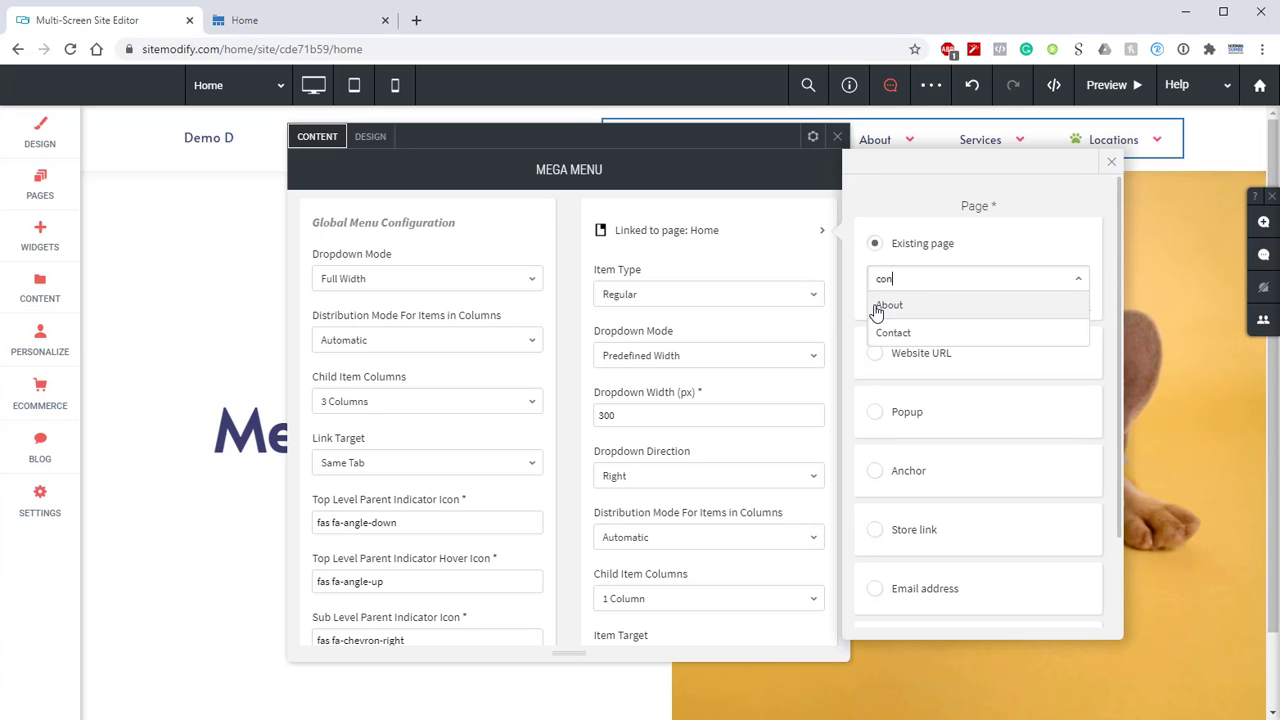
left_click(897, 331)
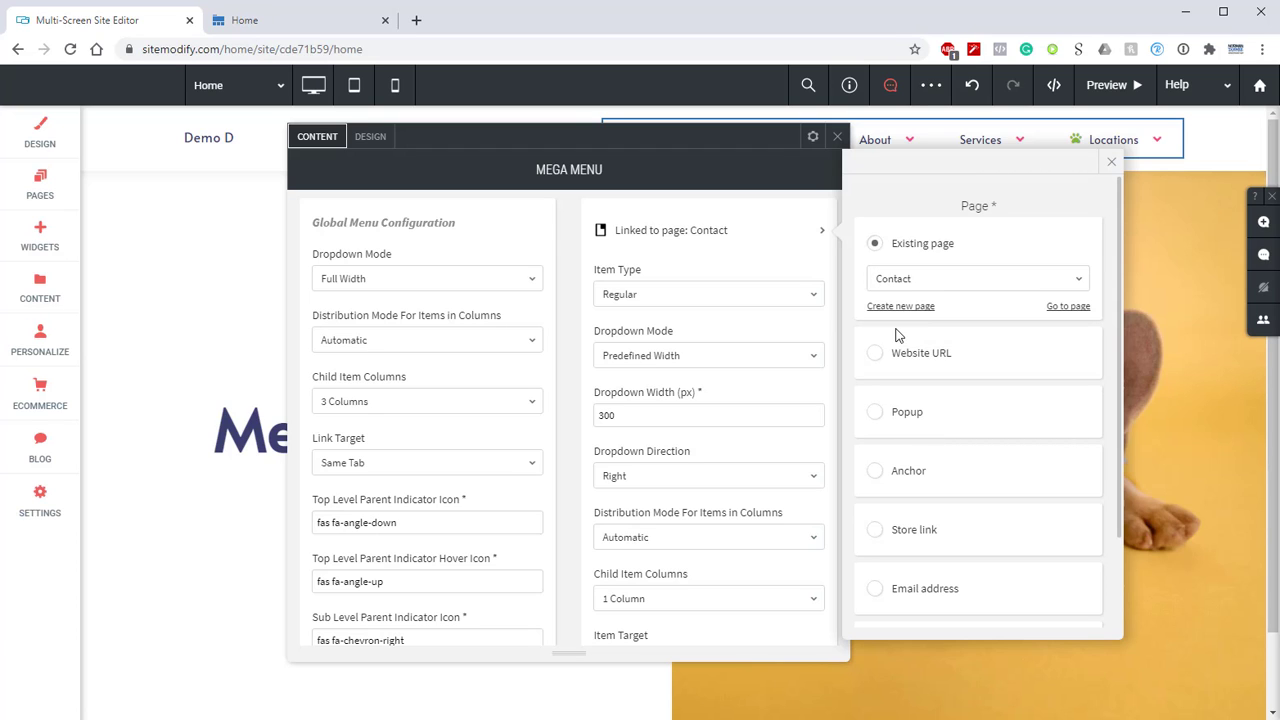
left_click(658, 277)
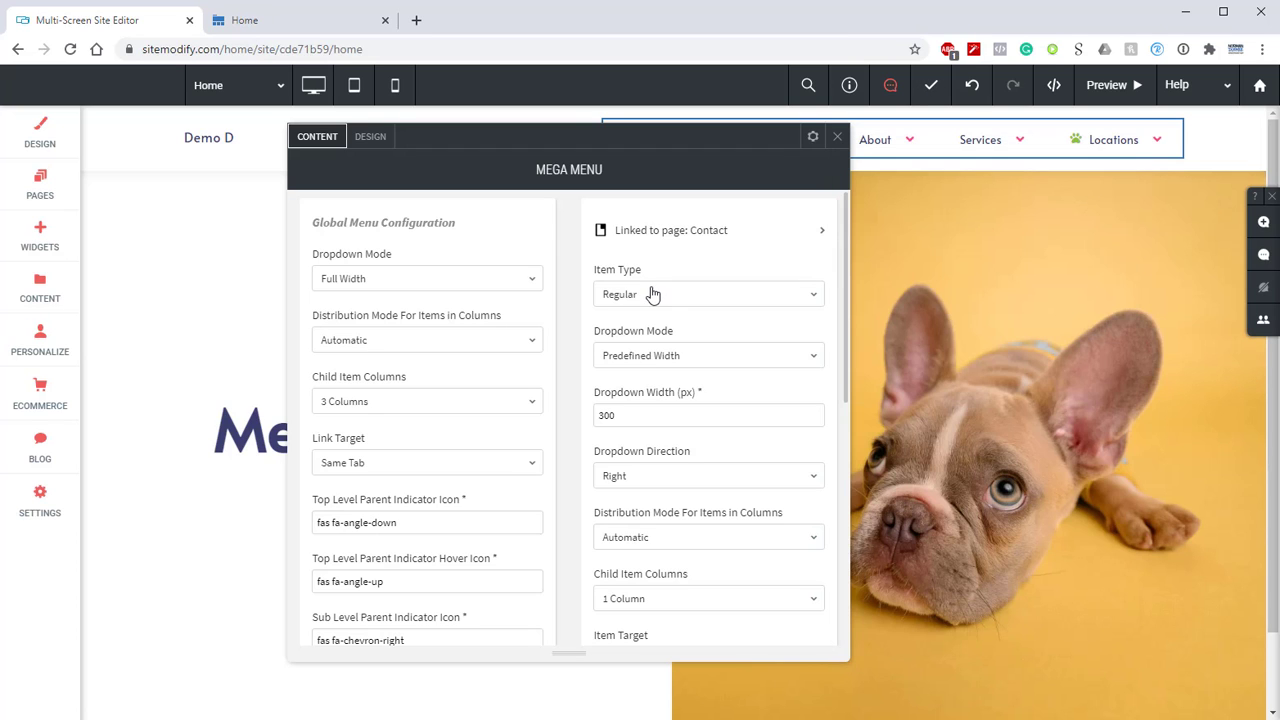
- Change the Contact override's item type to Contact Details and enable Display Item Title
left_click(652, 294)
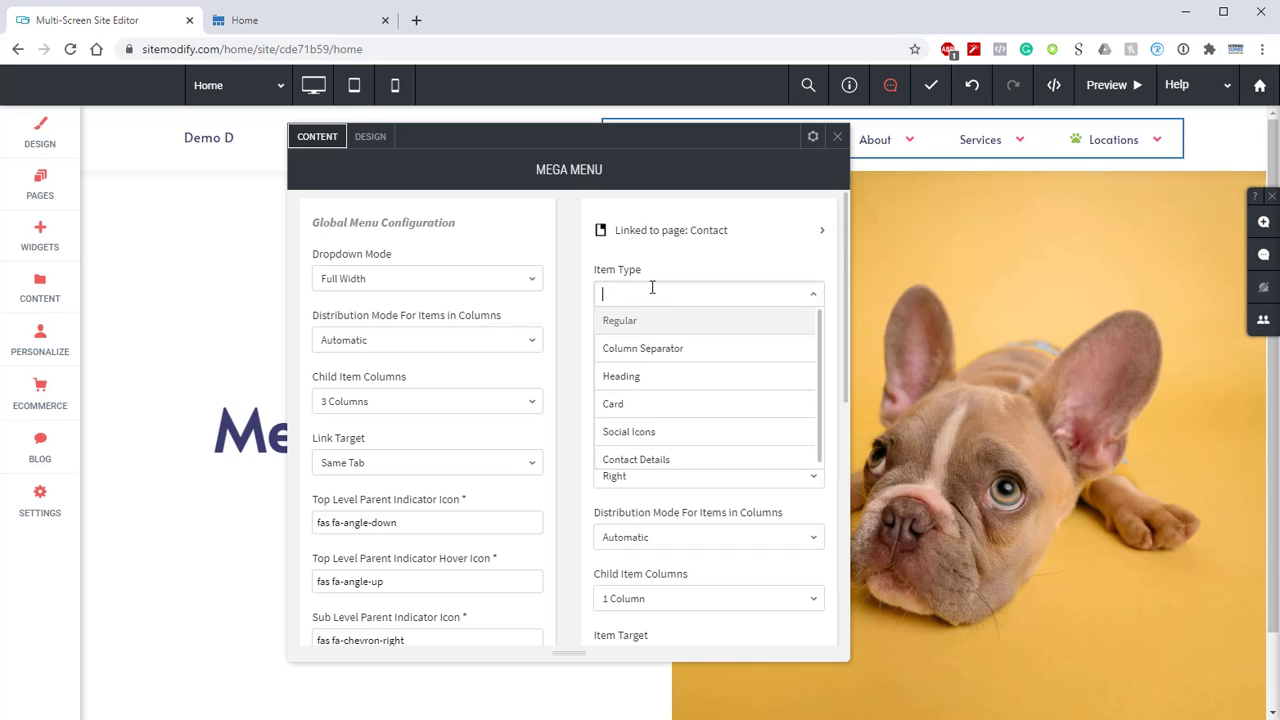
left_click(657, 460)
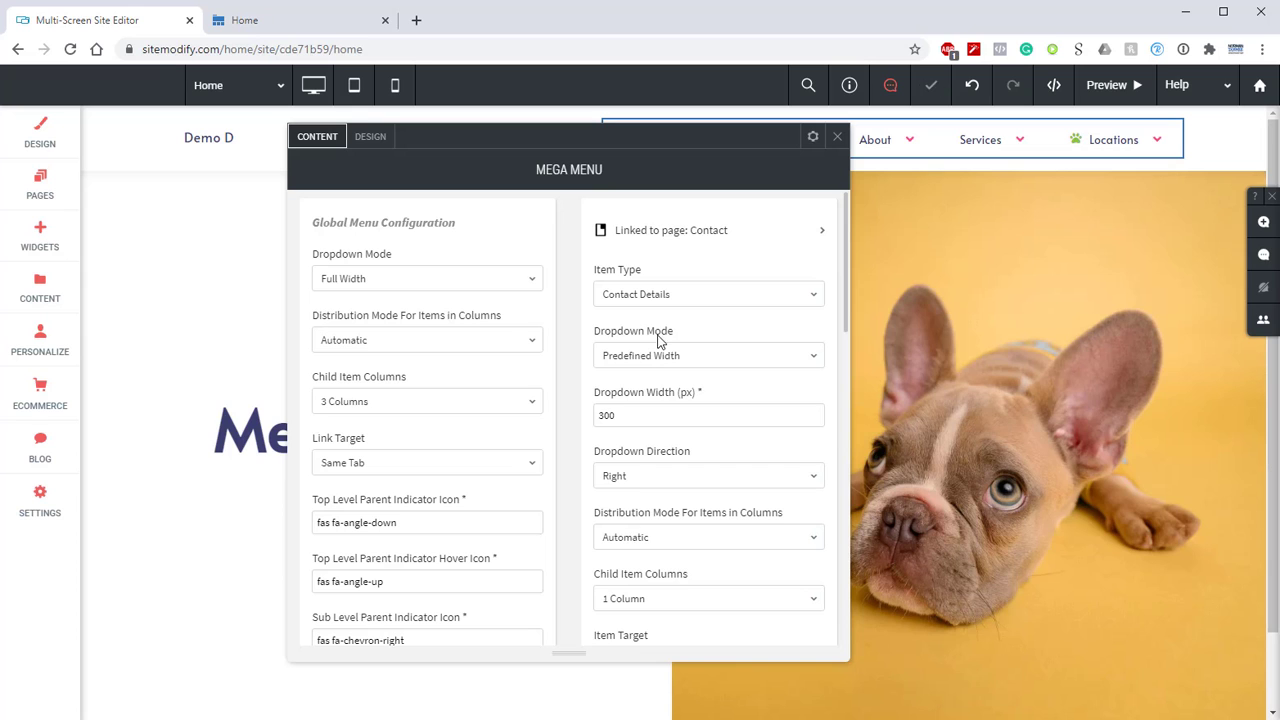
scroll(670, 540, "down", 2)
scroll(672, 548, "down", 2)
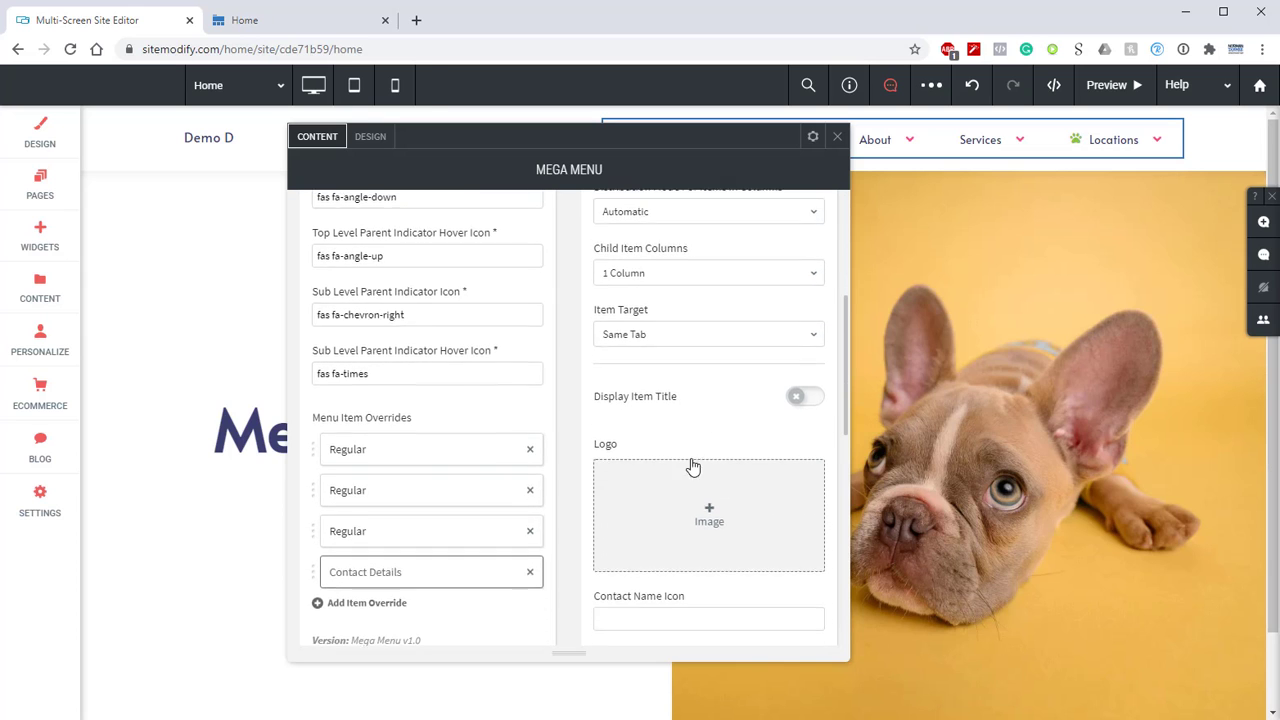
left_click(811, 396)
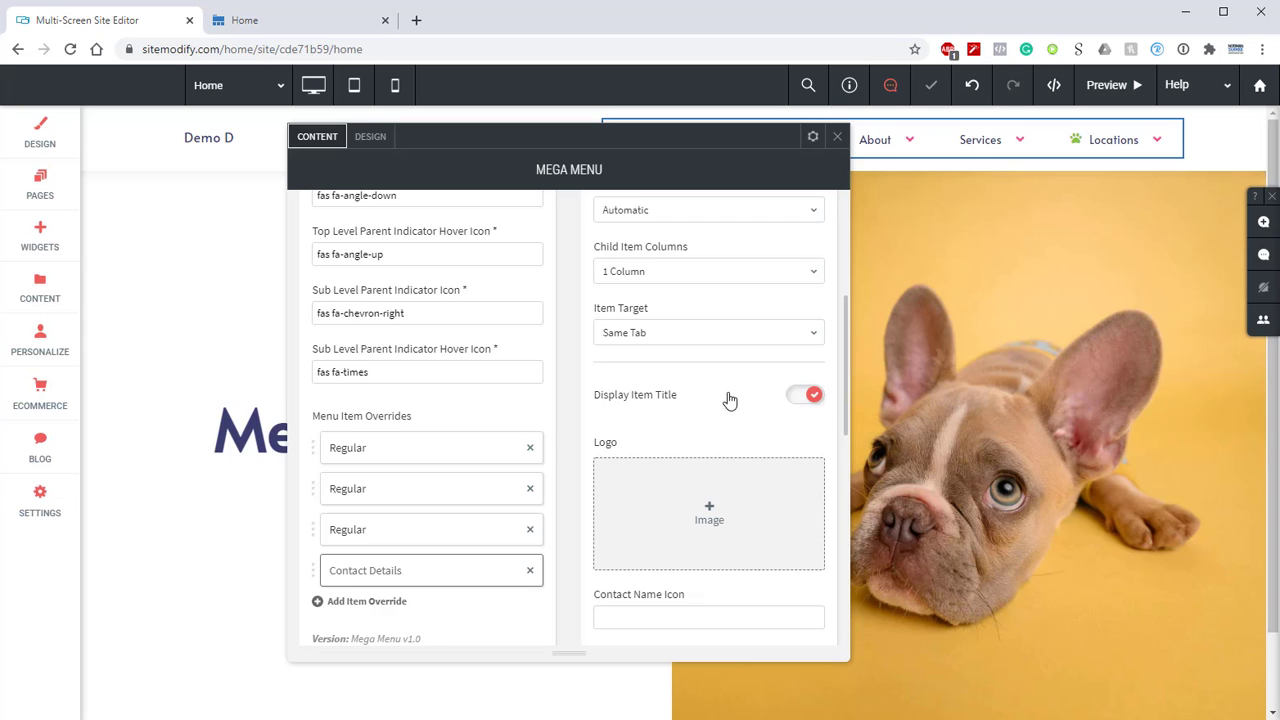
- Enter Veterinary Hospital as the contact name in the Contact Details override
scroll(697, 390, "down", 2)
scroll(693, 405, "down", 1)
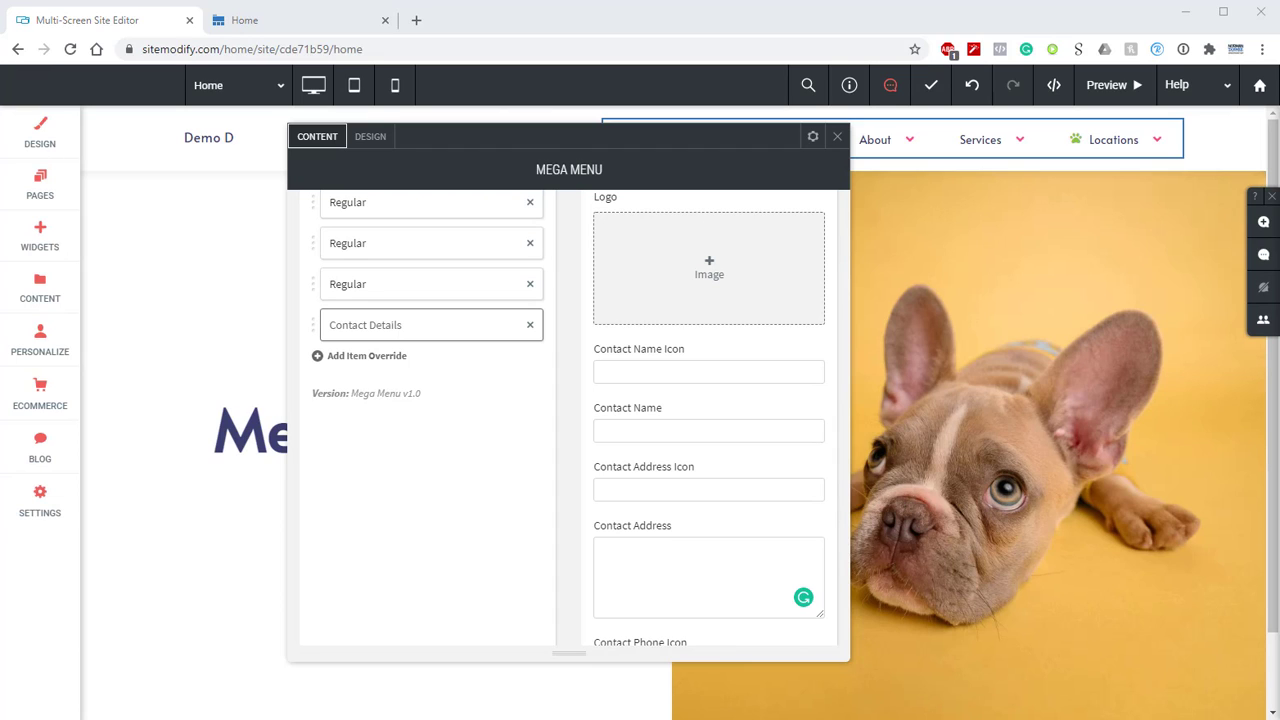
left_click(650, 427)
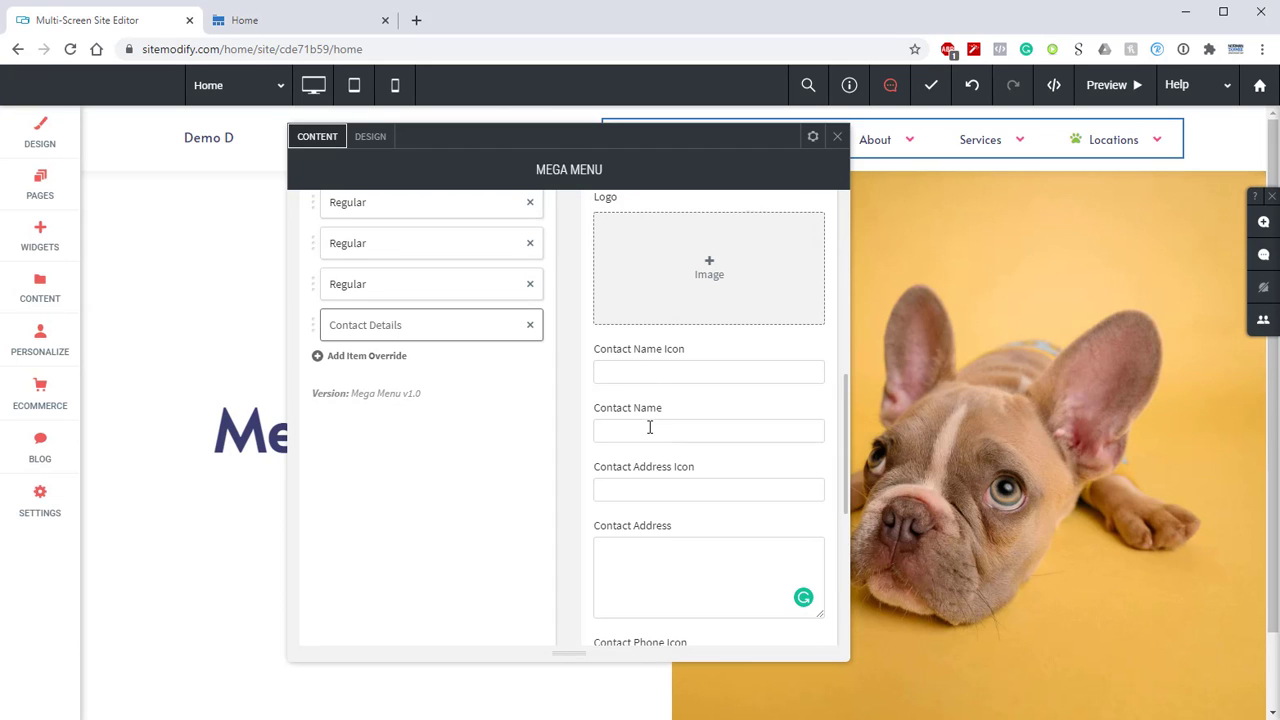
right_click(650, 427)
left_click(720, 551)
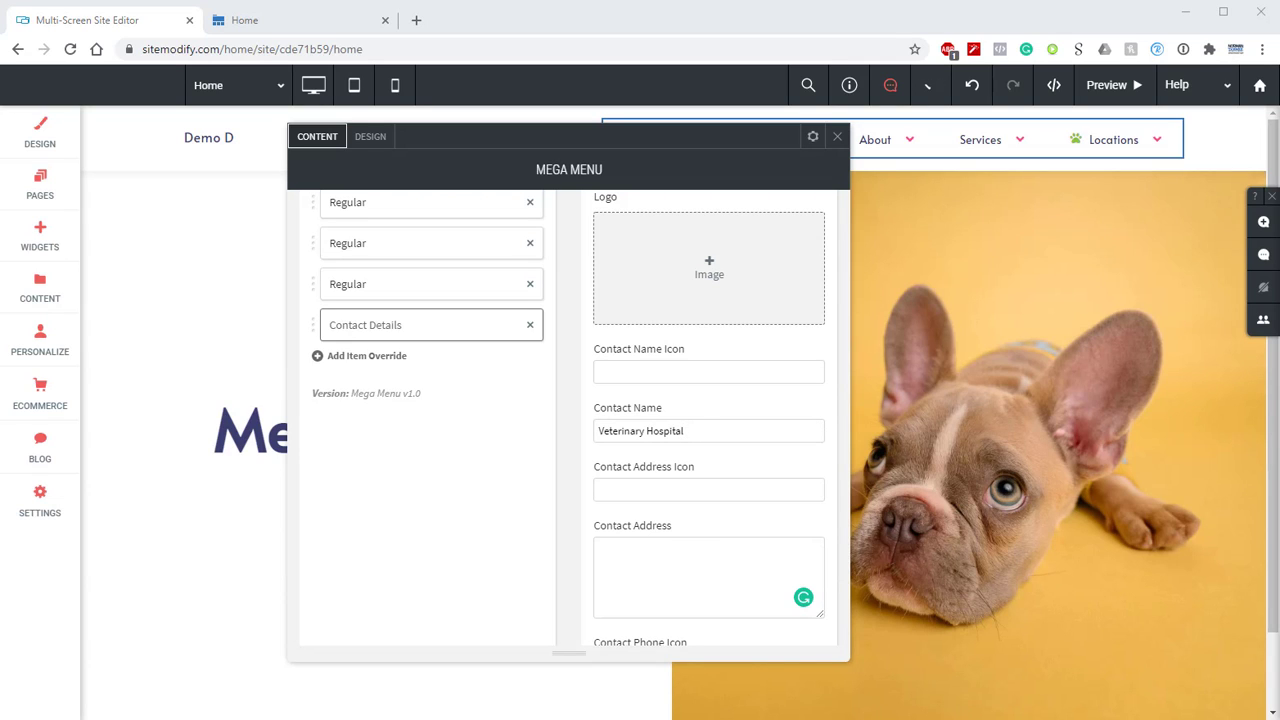
- Set the contact address icon to fas fa-map-marker-alt and fill in the contact address with the hospital's street address
right_click(623, 487)
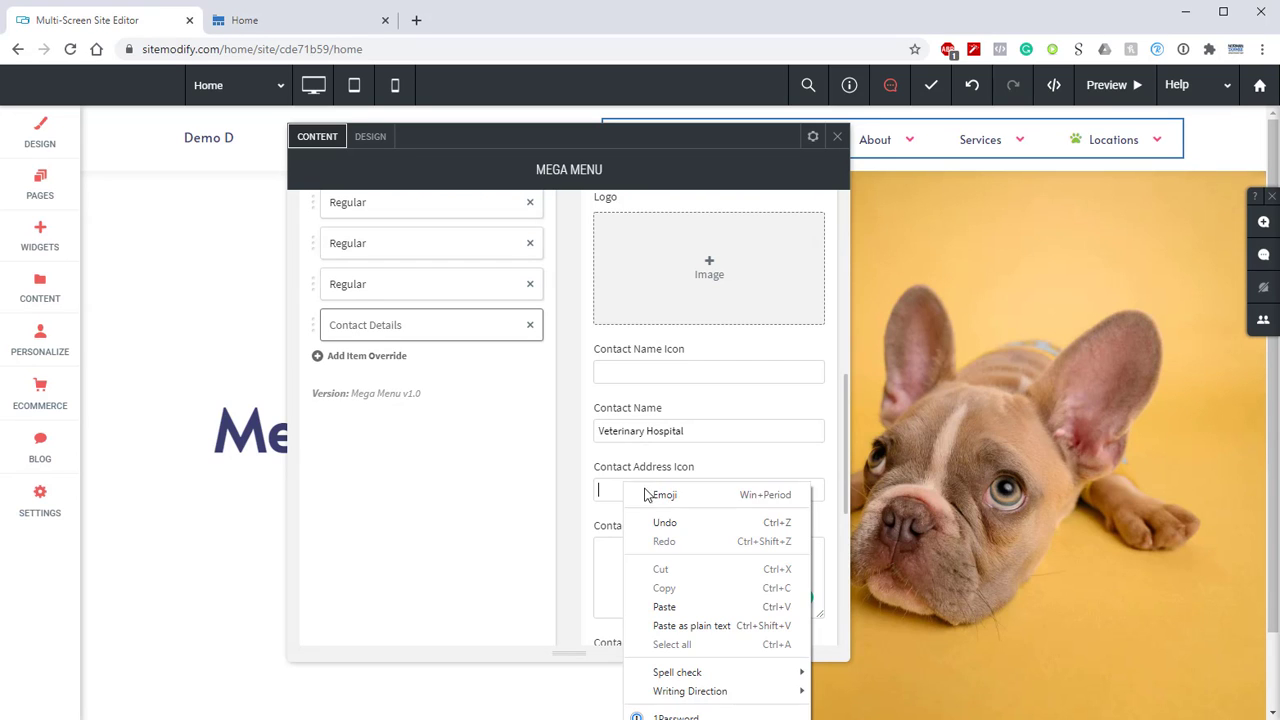
left_click(664, 606)
scroll(533, 527, "down", 2)
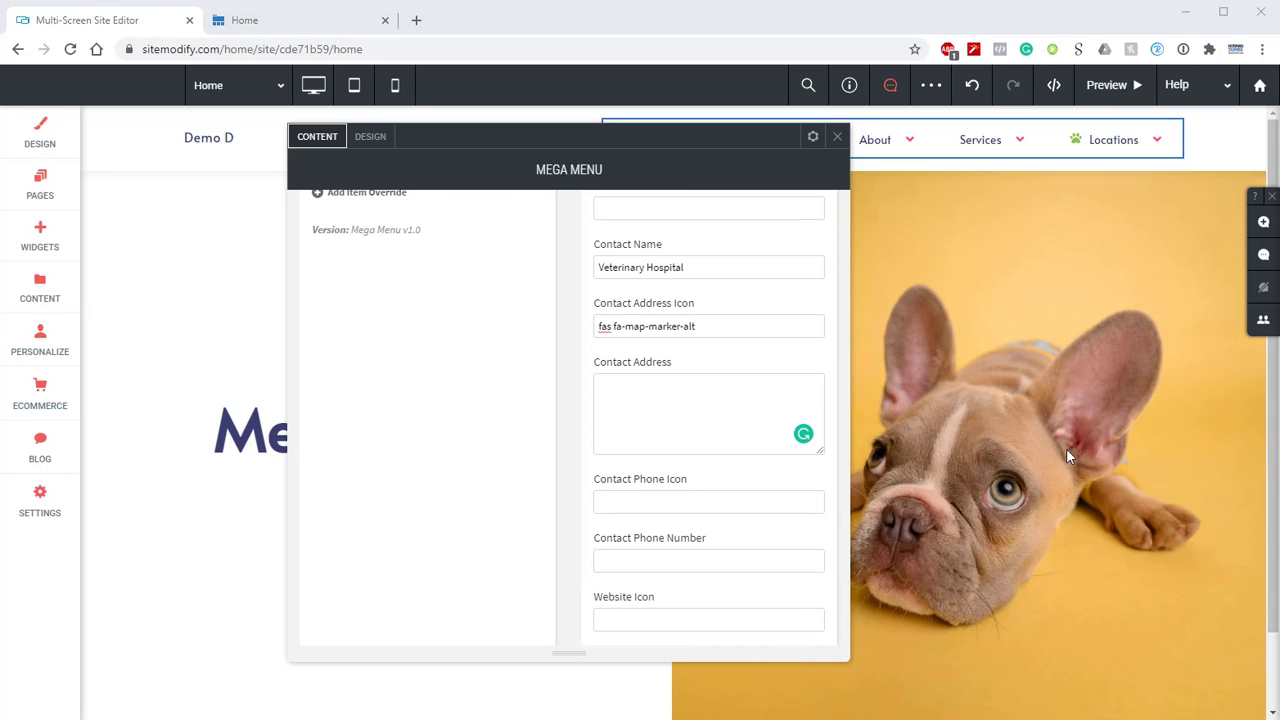
right_click(704, 429)
left_click(766, 546)
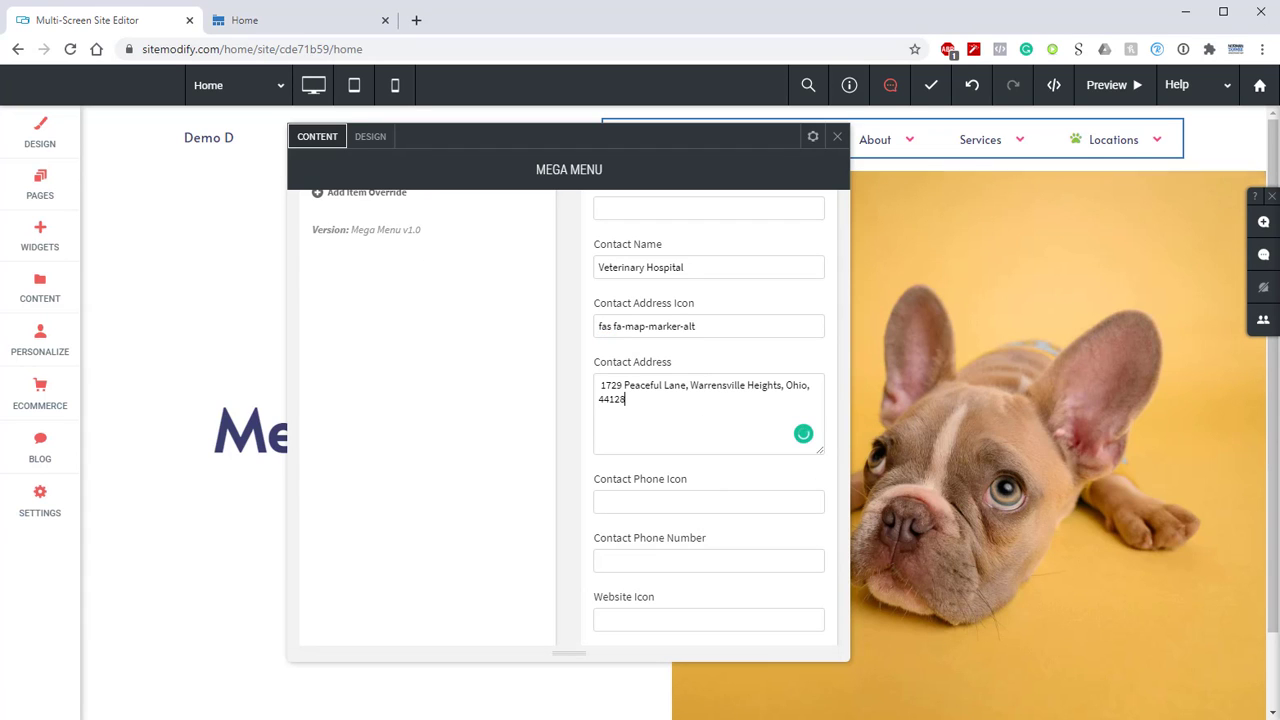
- Set the contact phone icon to fas fa-phone-alt and fill in the contact phone number
key("alt+Tab")
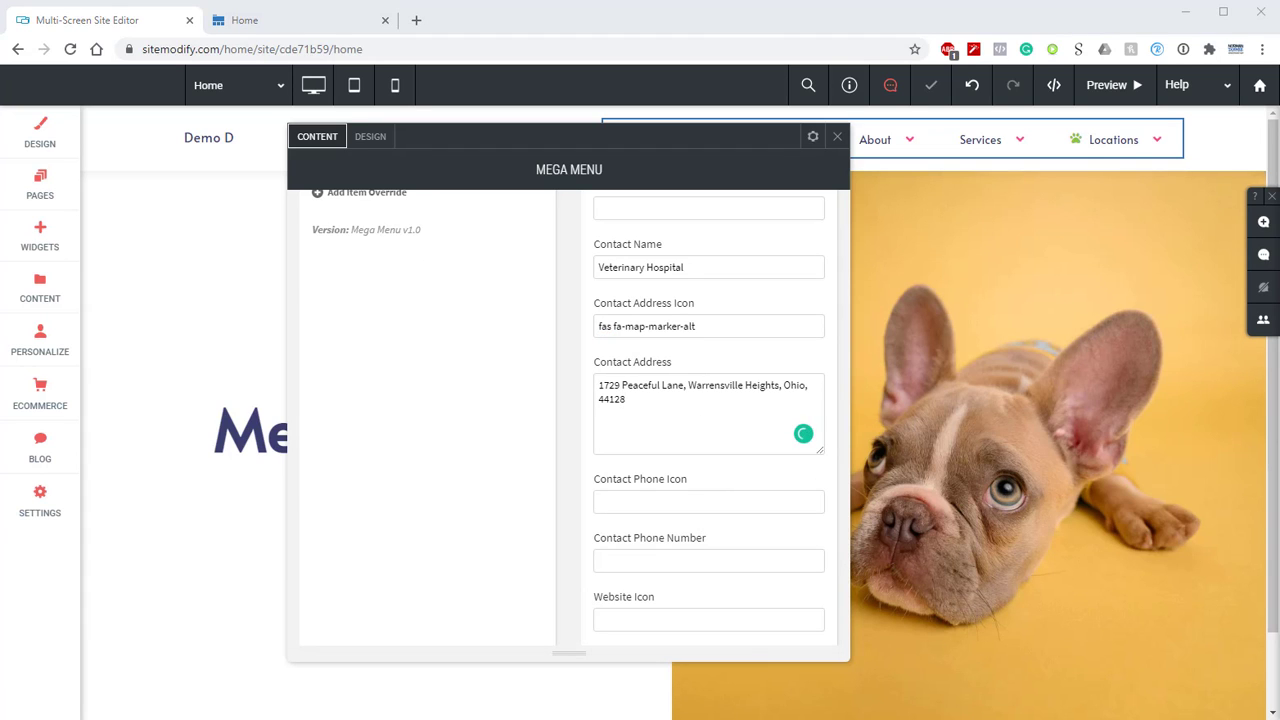
right_click(656, 504)
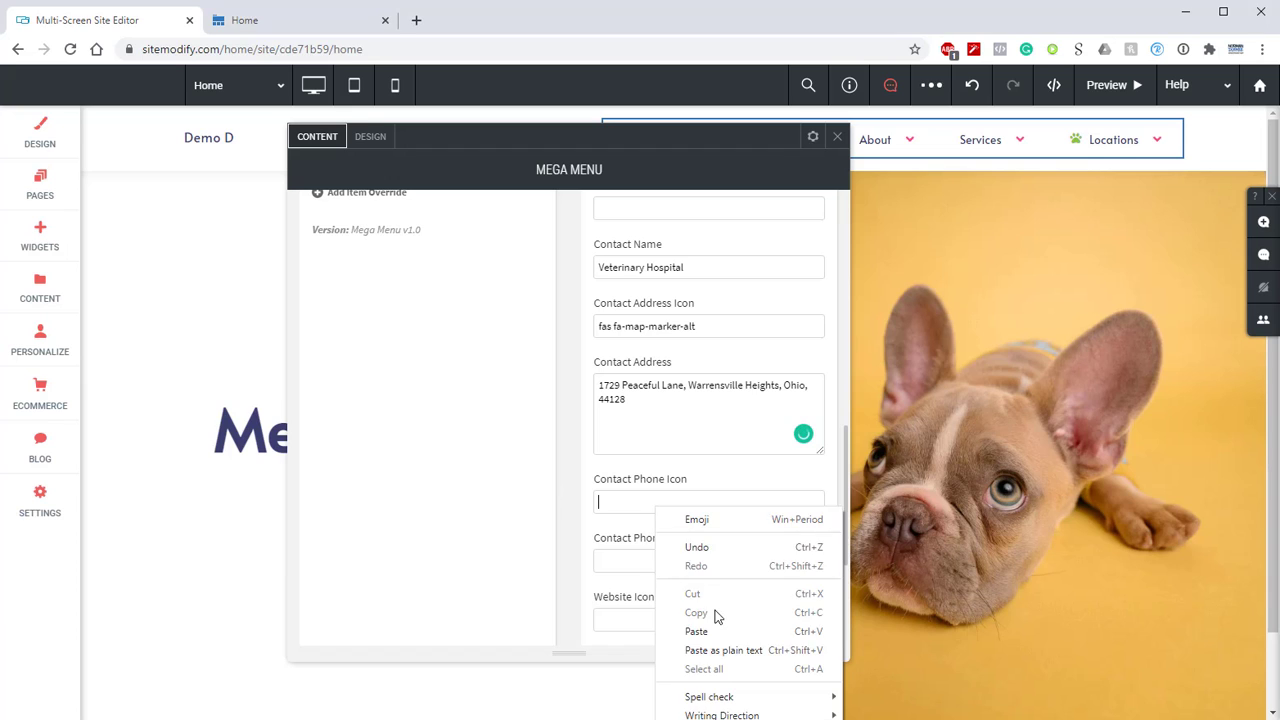
left_click(698, 633)
scroll(487, 543, "down", 1)
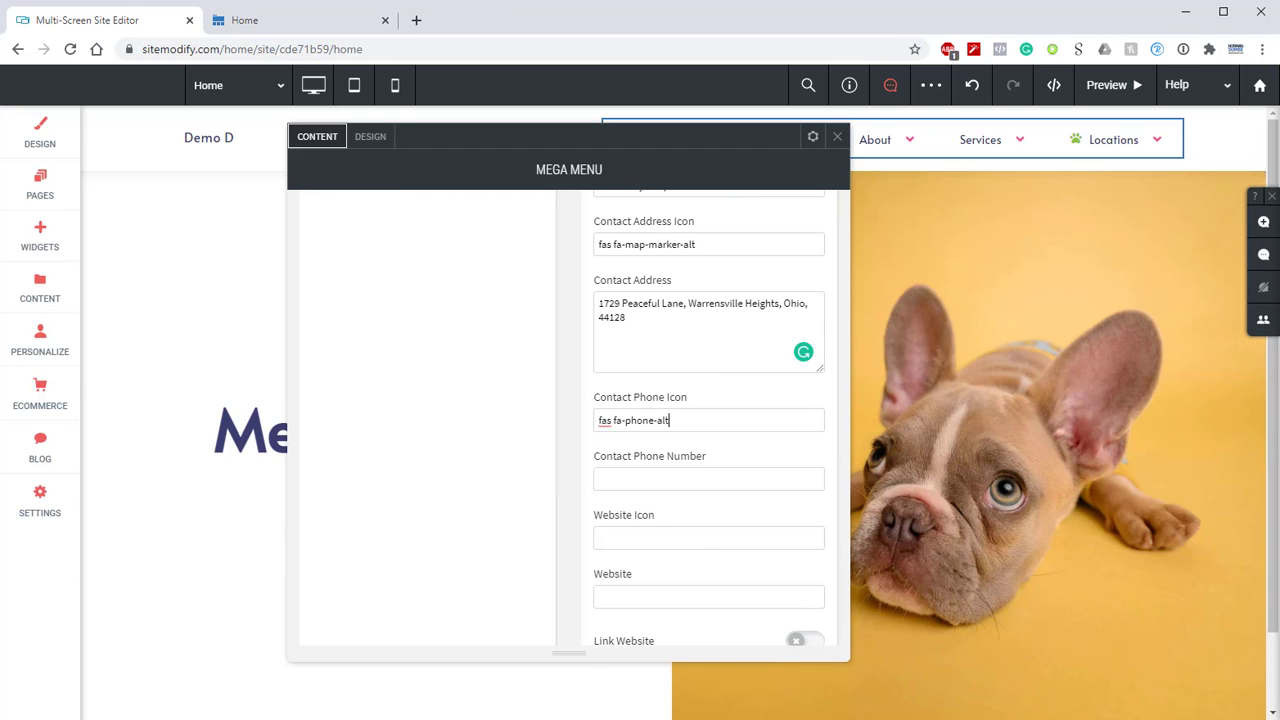
key("alt+Tab")
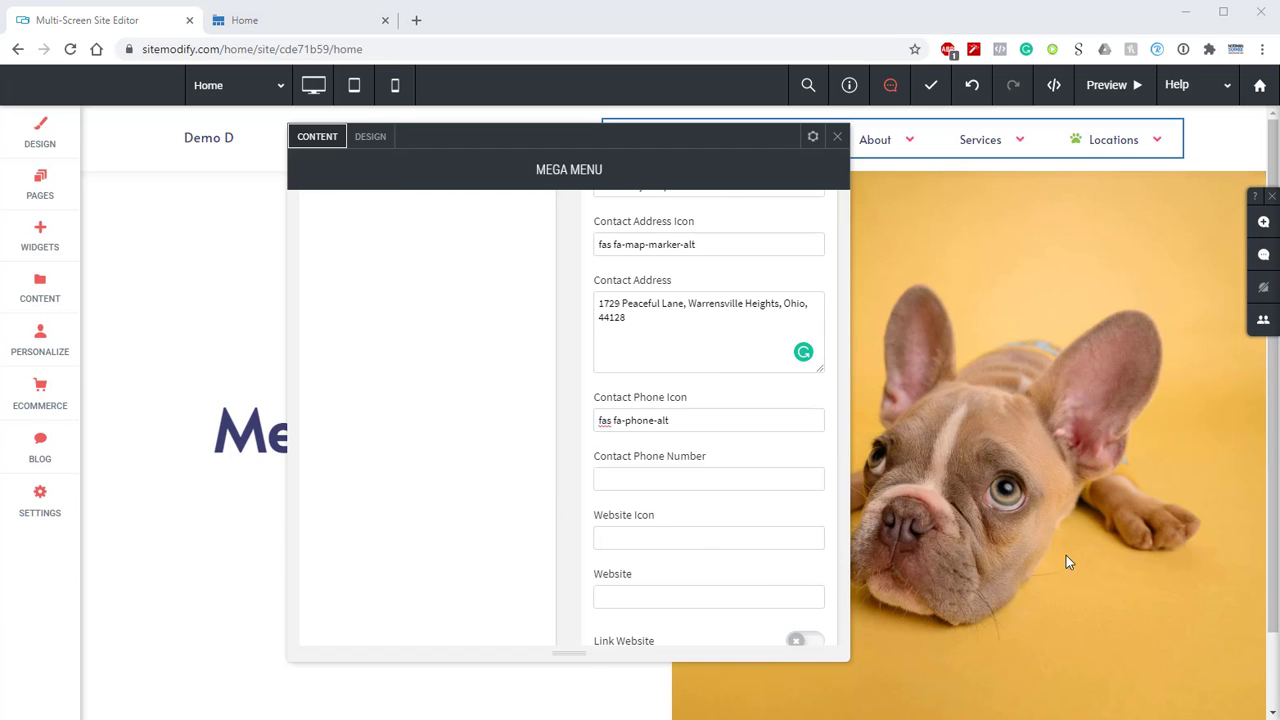
right_click(666, 536)
right_click(676, 477)
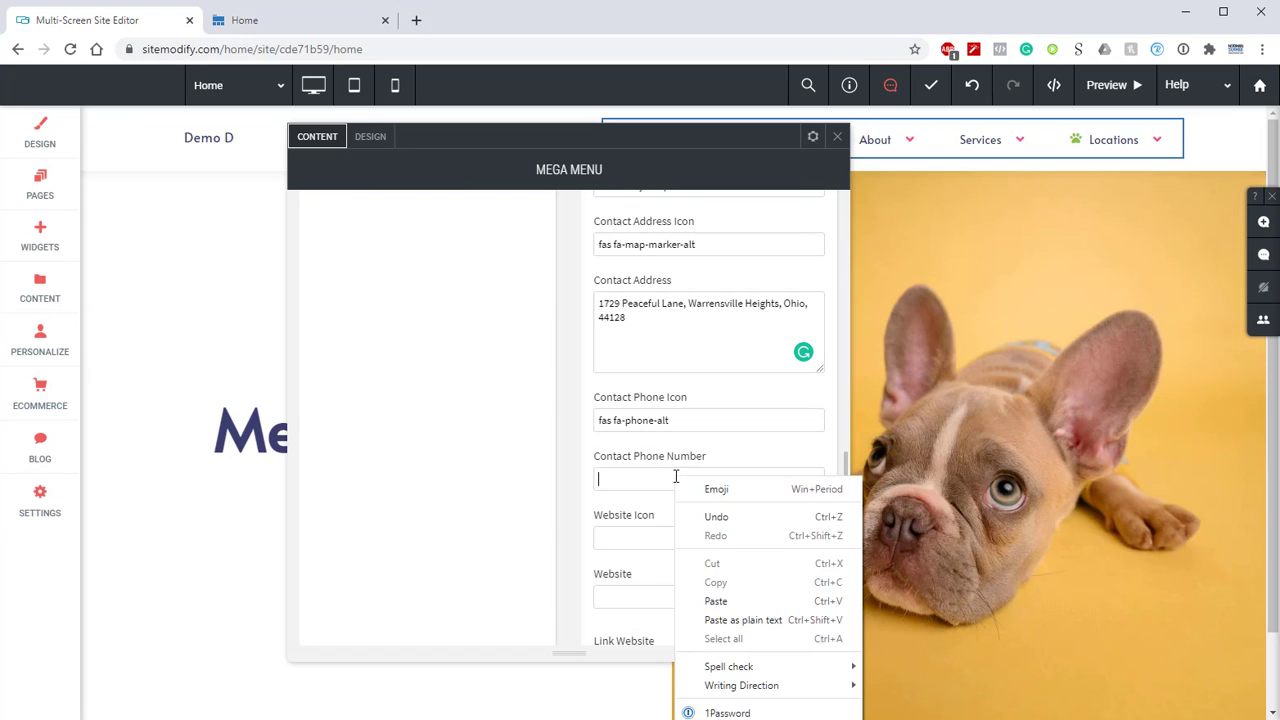
left_click(716, 601)
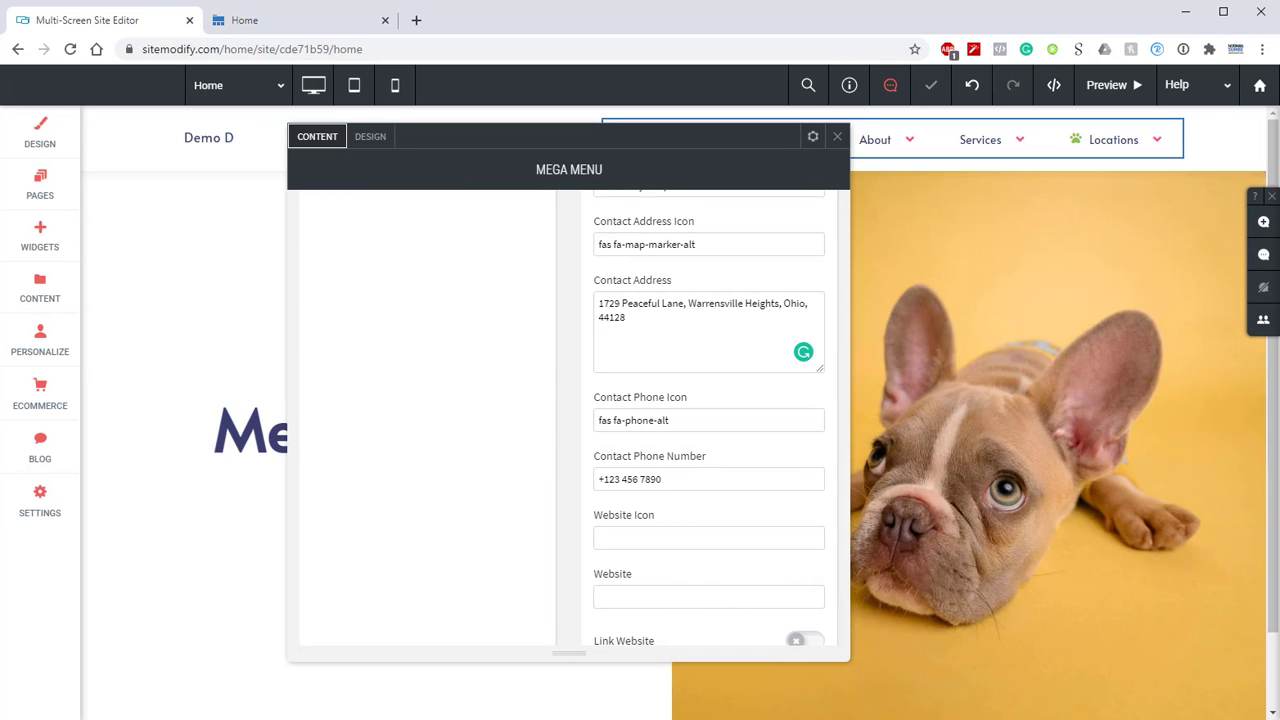
- Set the website icon to fas fa-globe-americas and the website to website.com in the Contact Details override
right_click(638, 540)
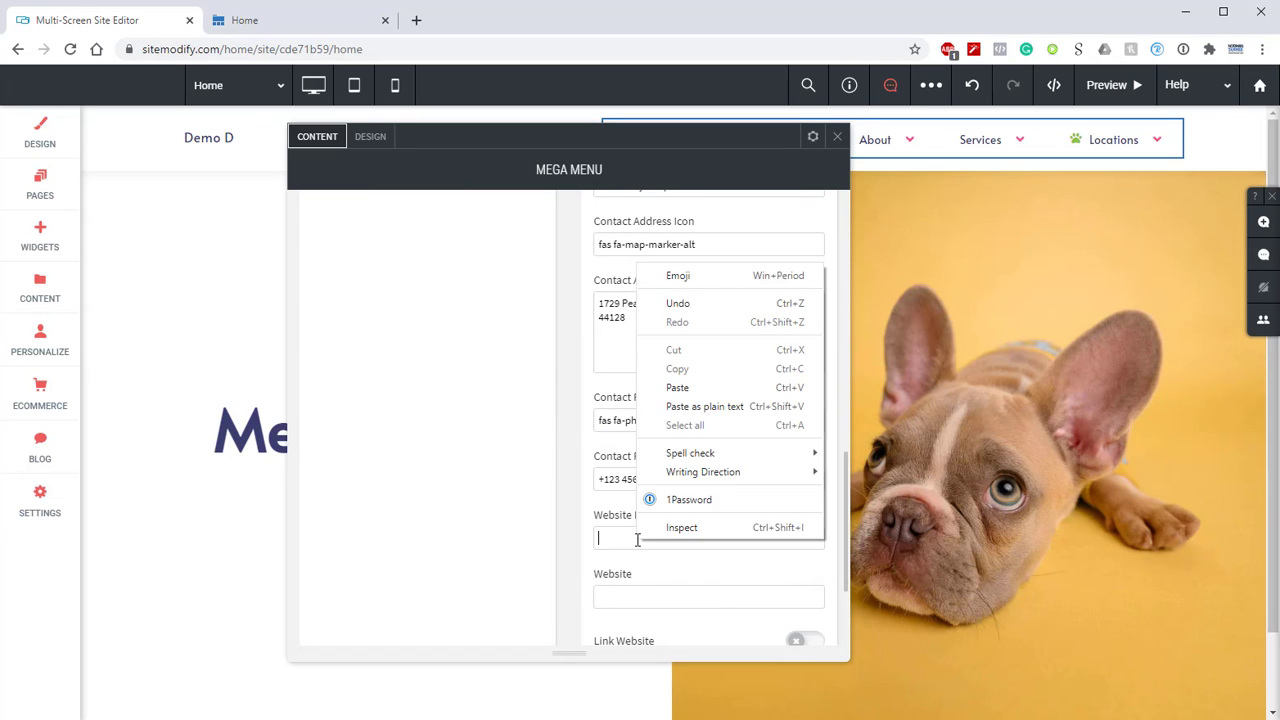
left_click(703, 390)
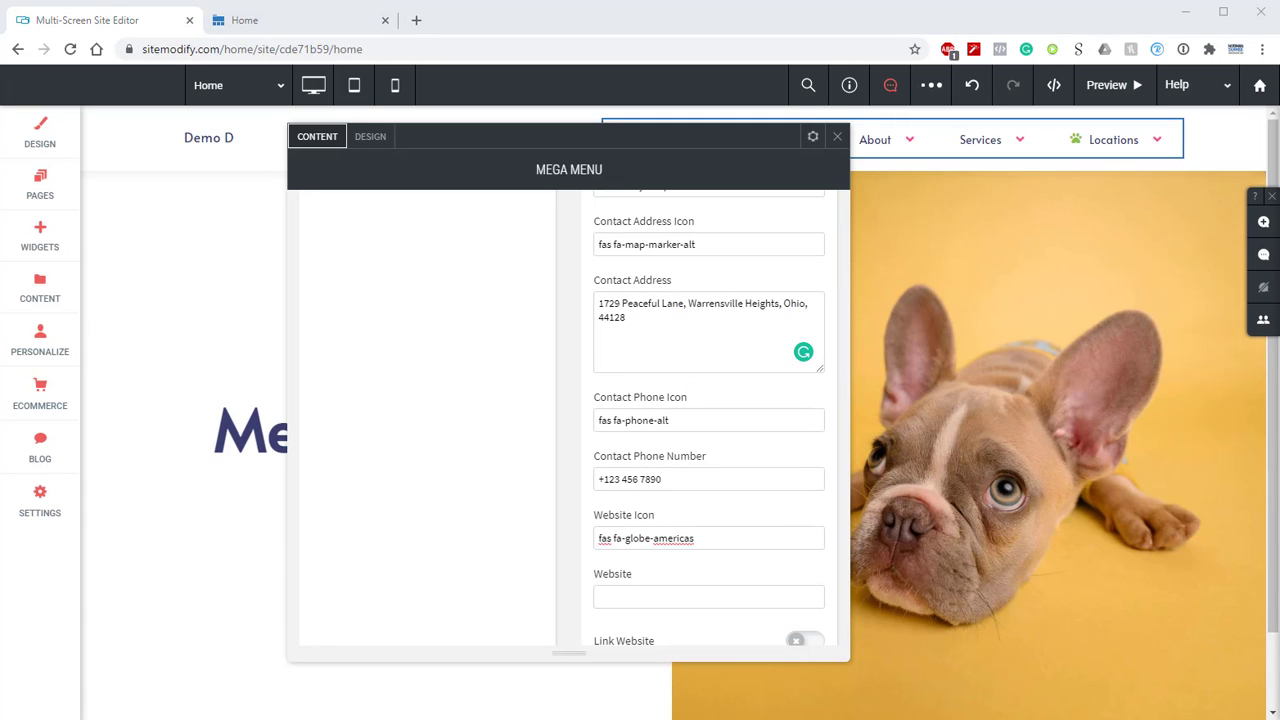
right_click(658, 590)
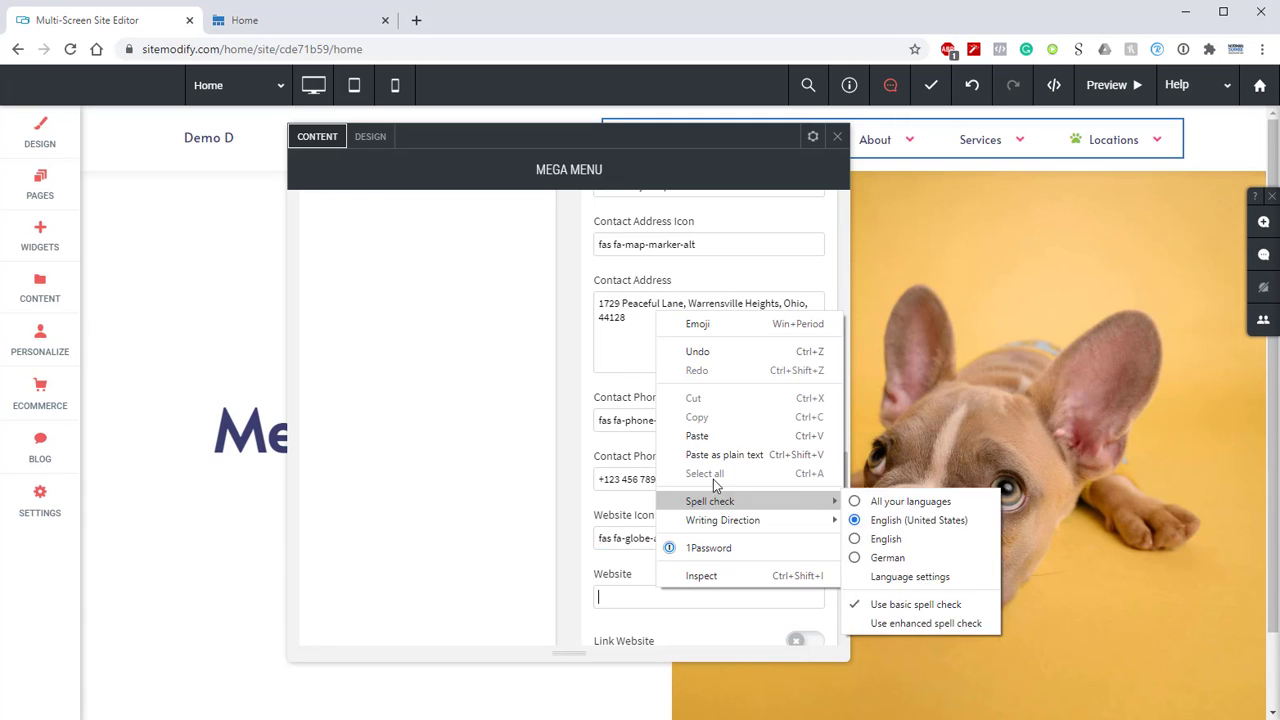
left_click(697, 437)
- Set the email icon to fas fa-envelope and fill in the contact's e-mail address
scroll(726, 437, "down", 2)
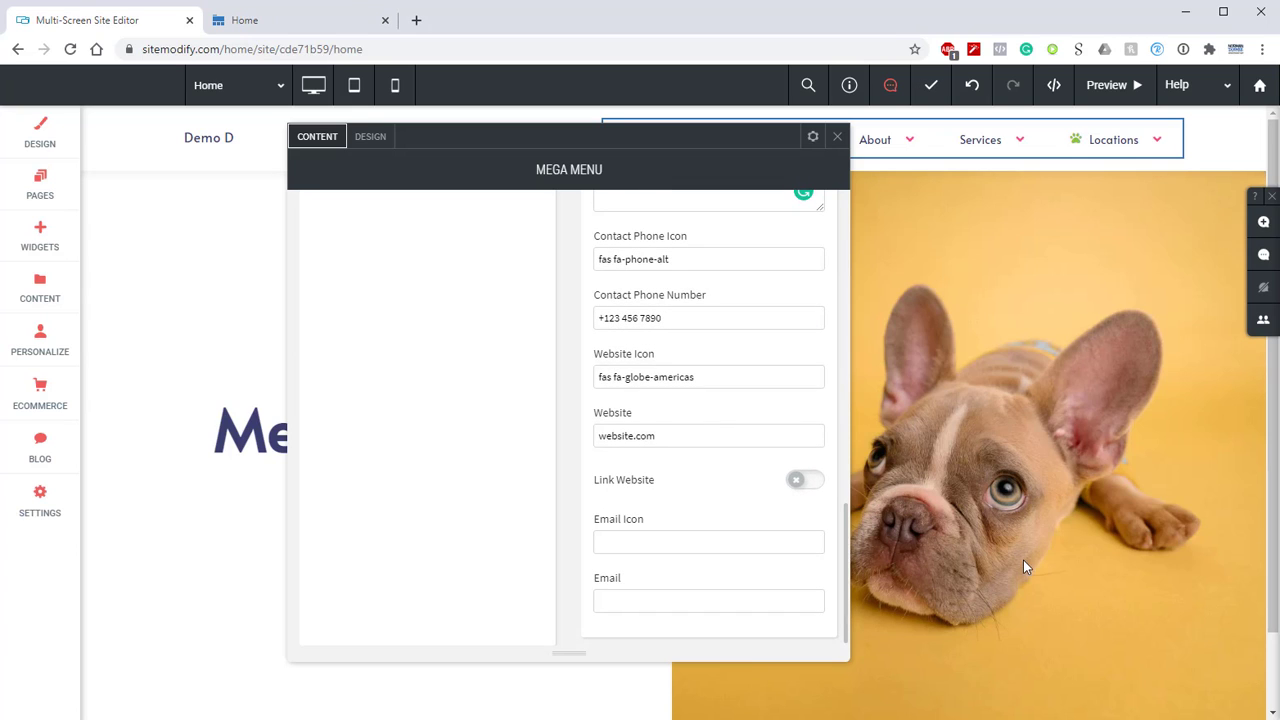
key("alt+Tab")
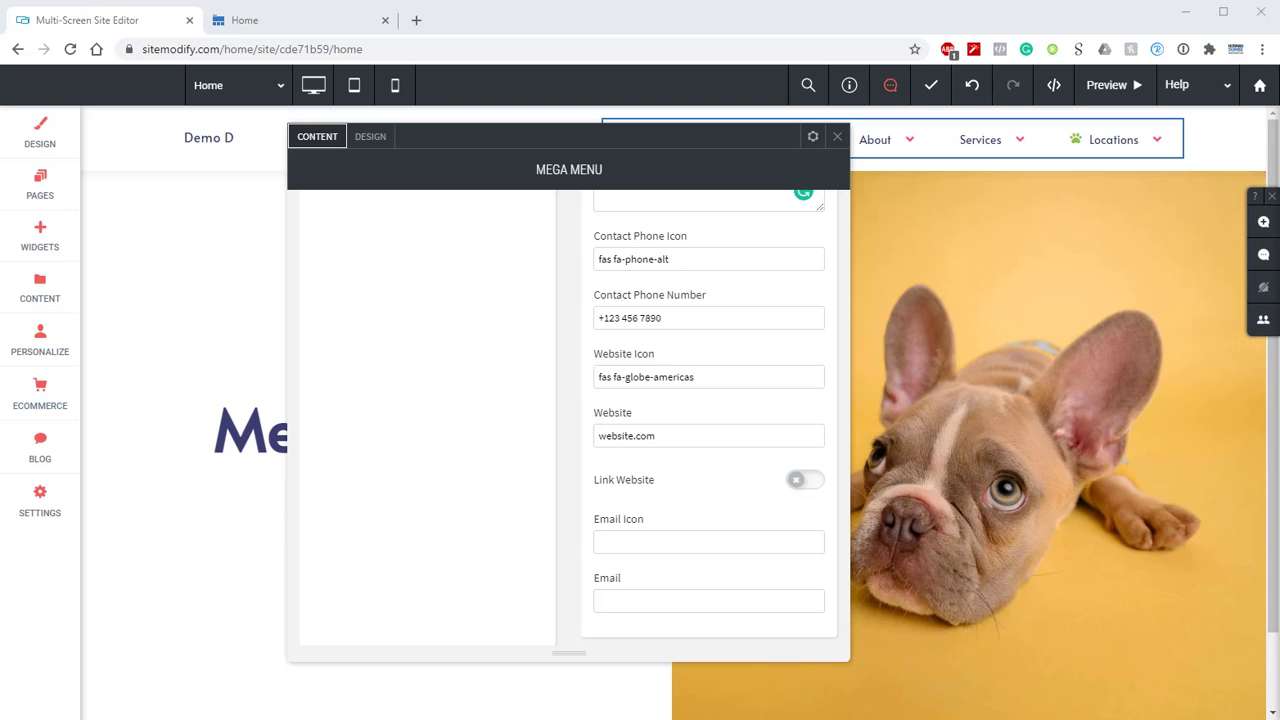
left_click(622, 541)
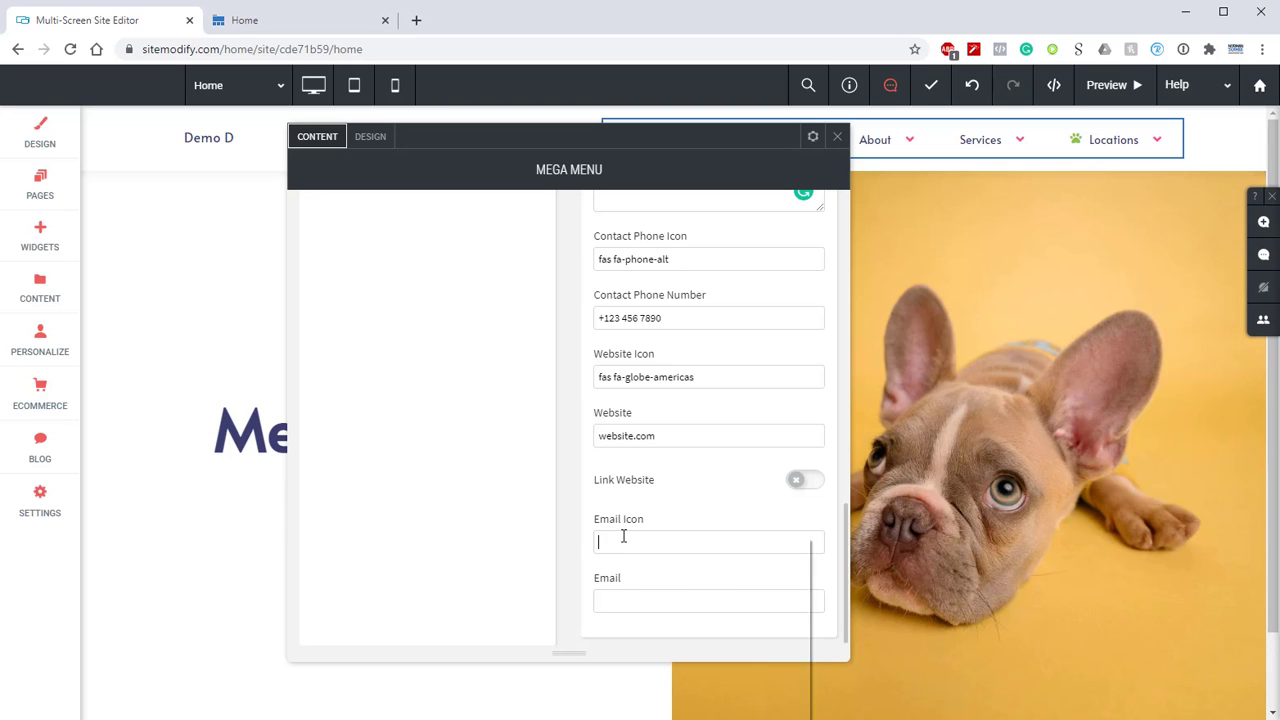
right_click(622, 541)
left_click(668, 678)
right_click(626, 600)
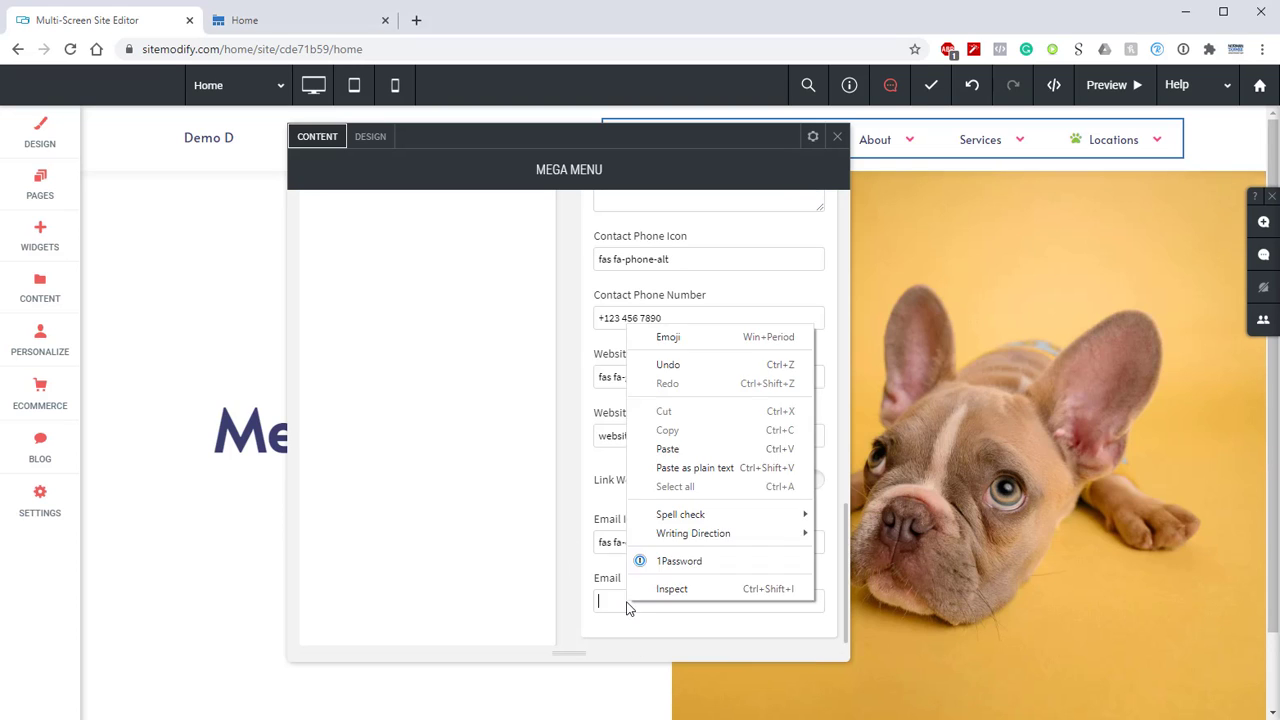
left_click(668, 450)
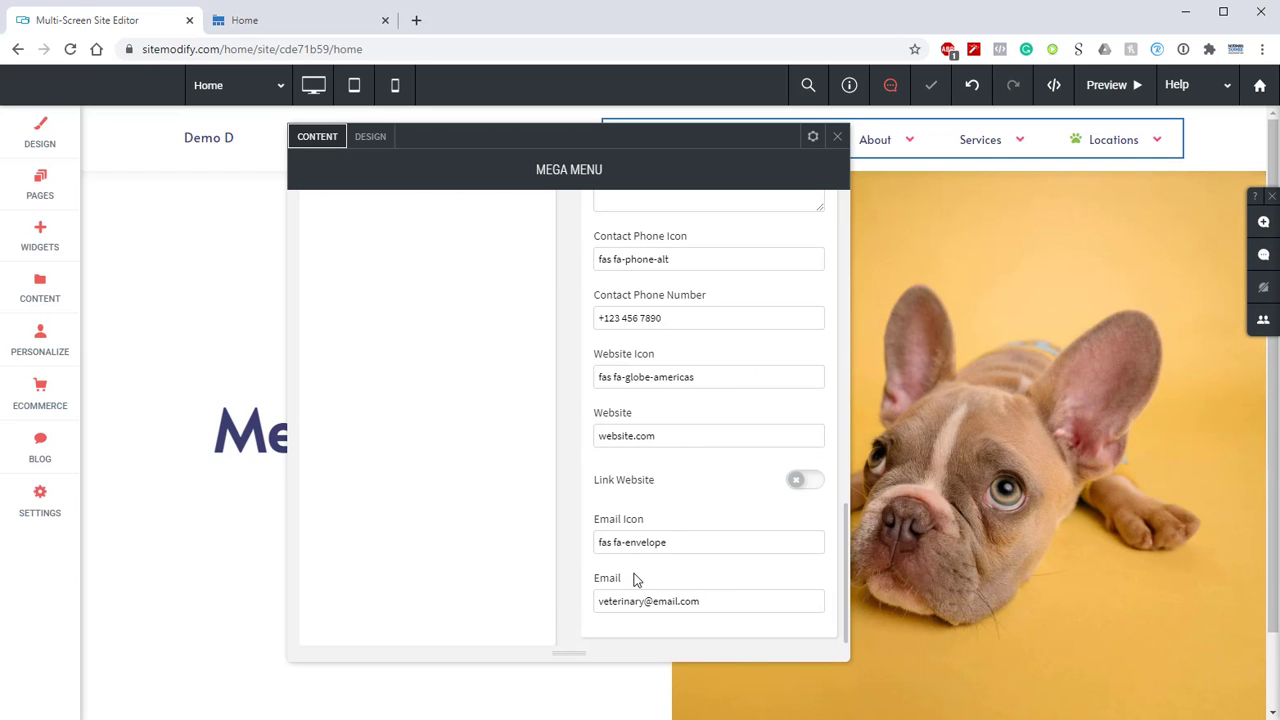
- Review the mega menu's Top Level Container Styling design options, including alignment, dropdown offset, background and border
scroll(594, 409, "up", 6)
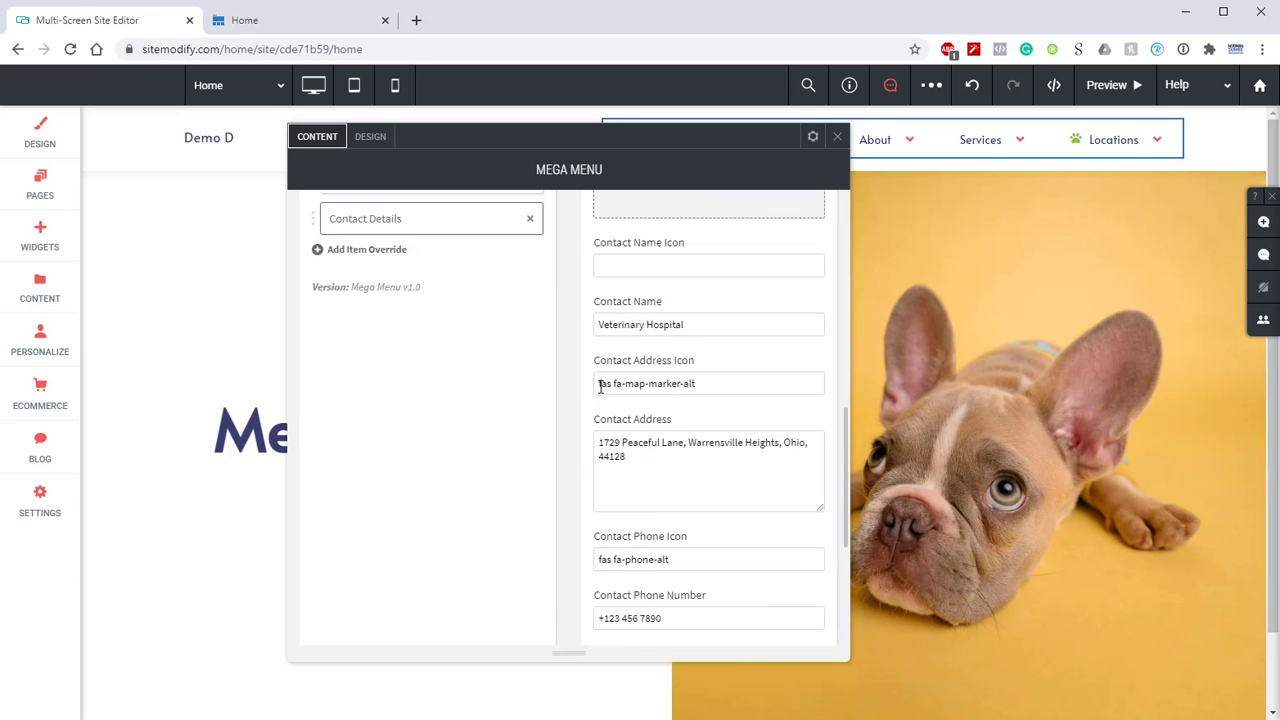
scroll(417, 322, "up", 1)
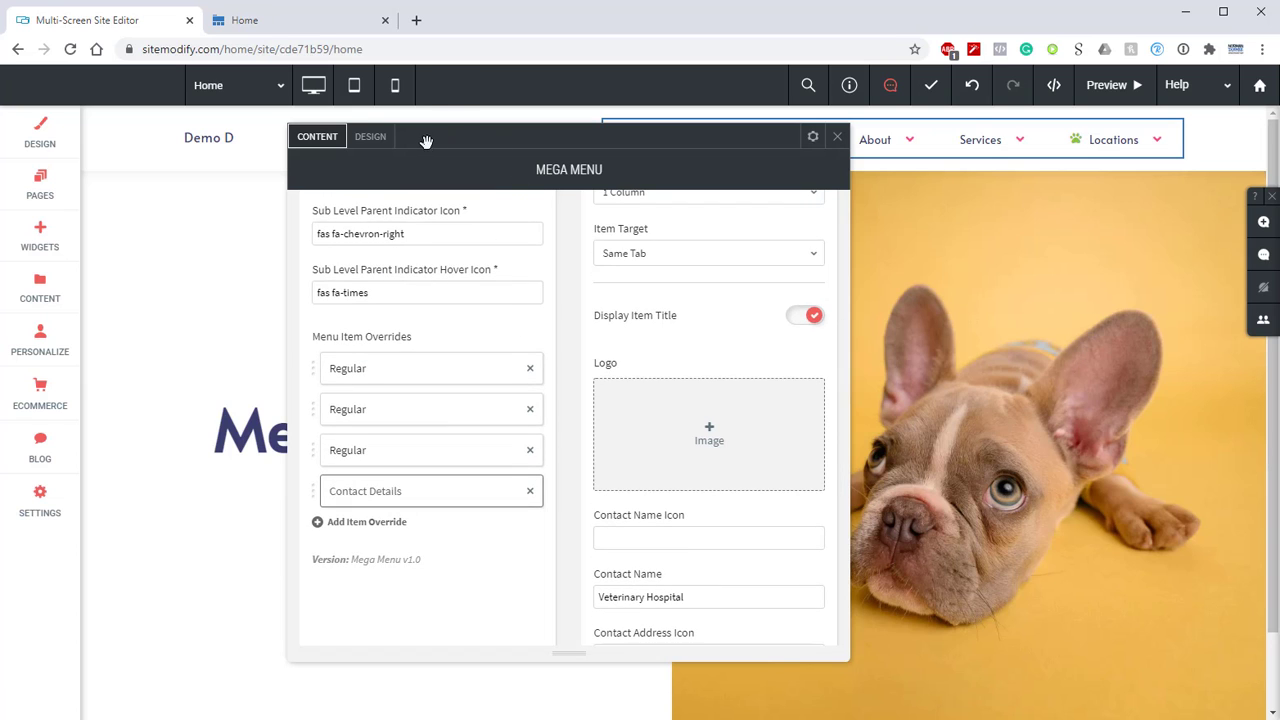
left_click(383, 142)
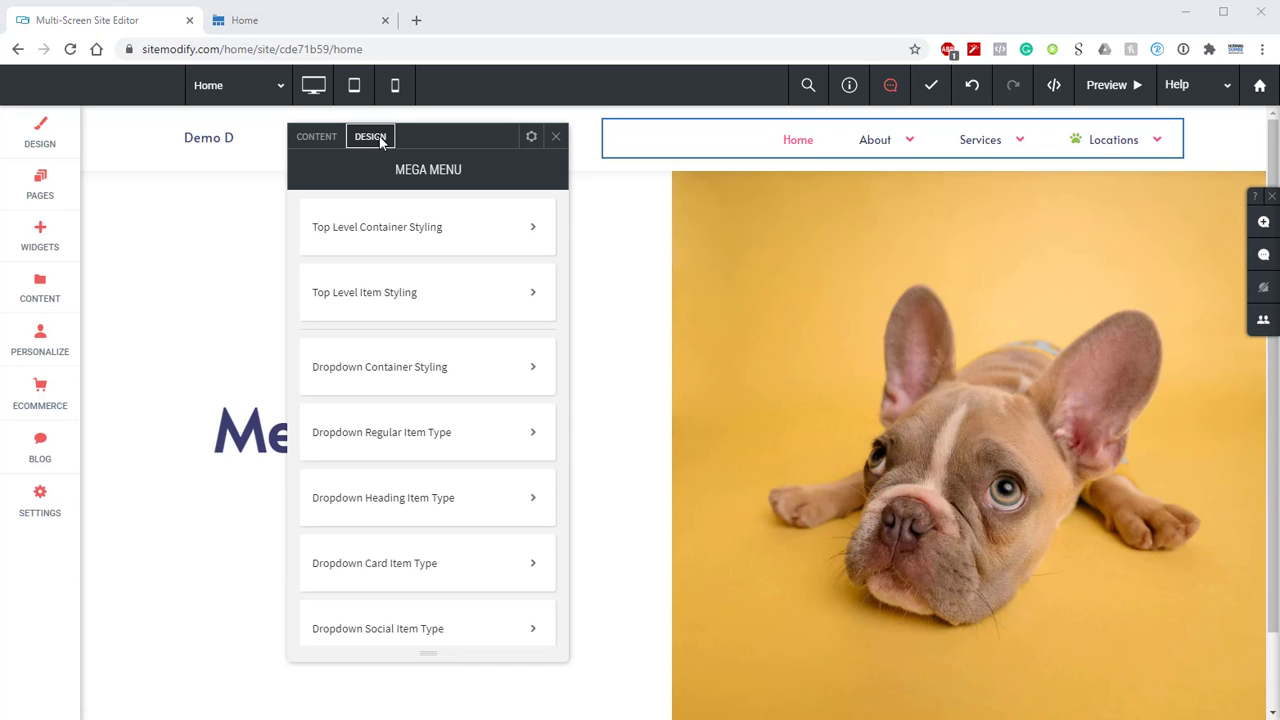
left_click(440, 236)
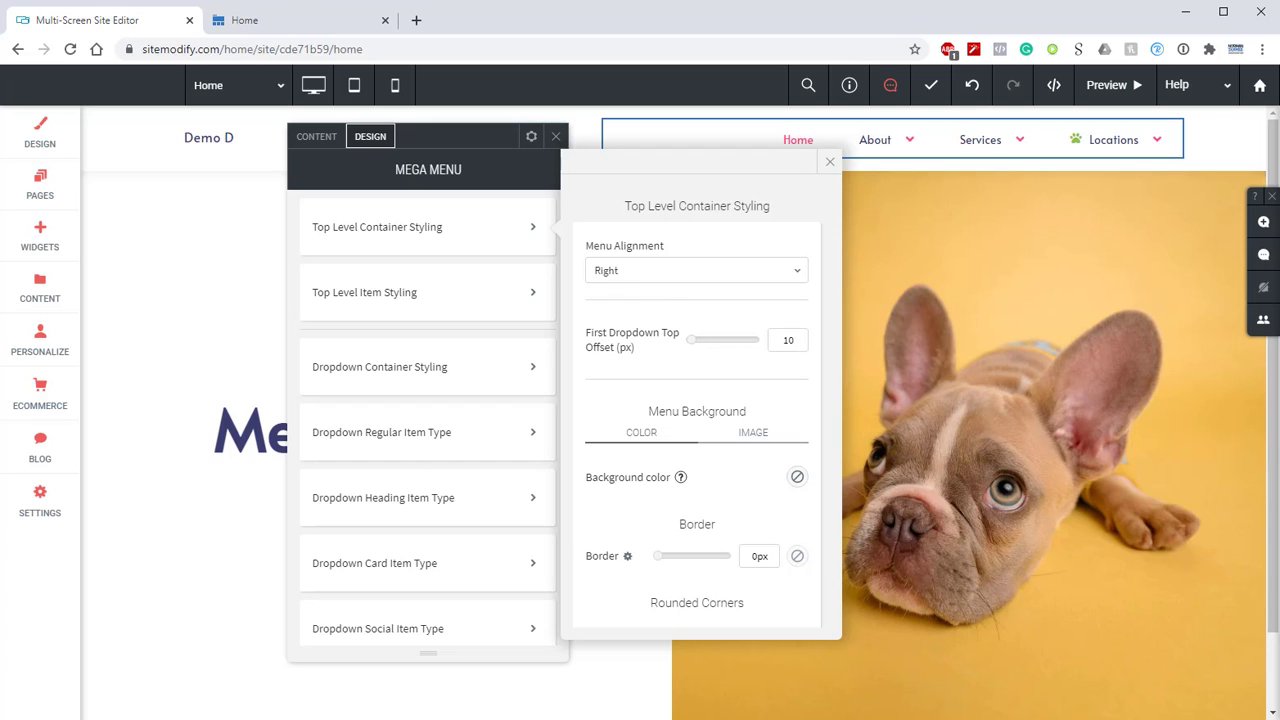
- Examine the Top Level Item Styling height, separator, margins, padding and vertical alignment, and inspect the parent indicator color
left_click(500, 306)
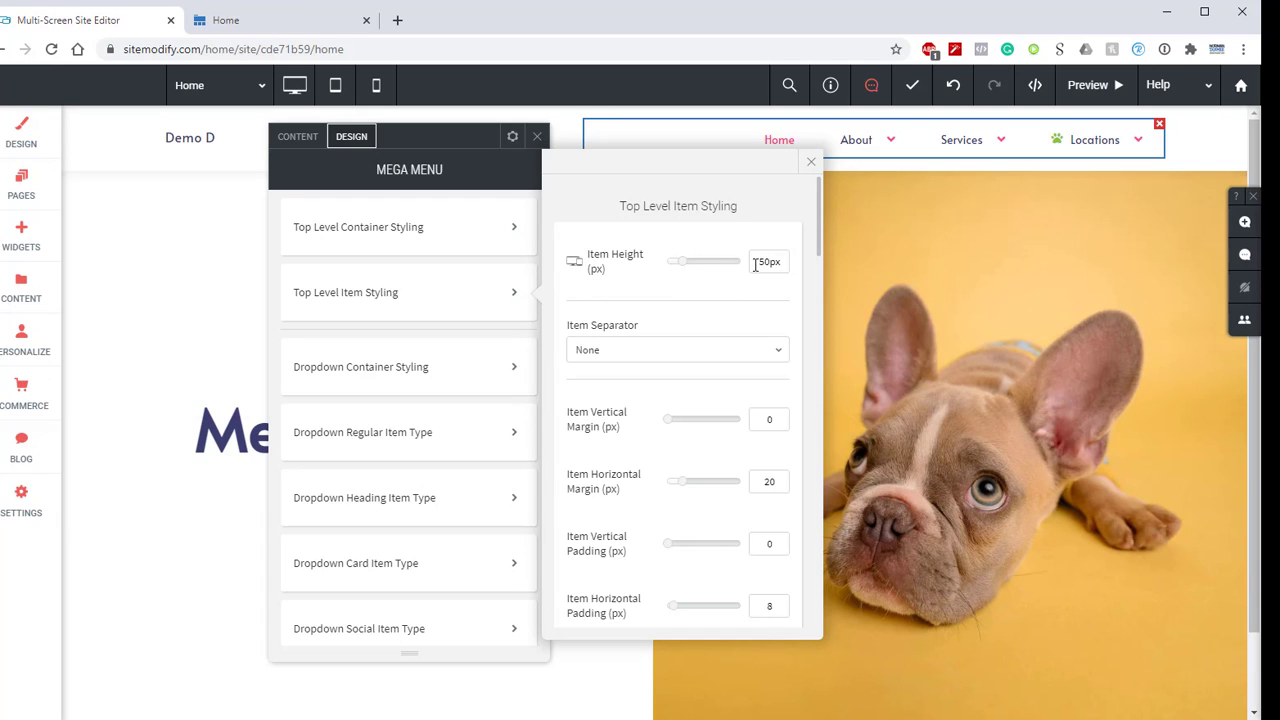
scroll(714, 290, "down", 3)
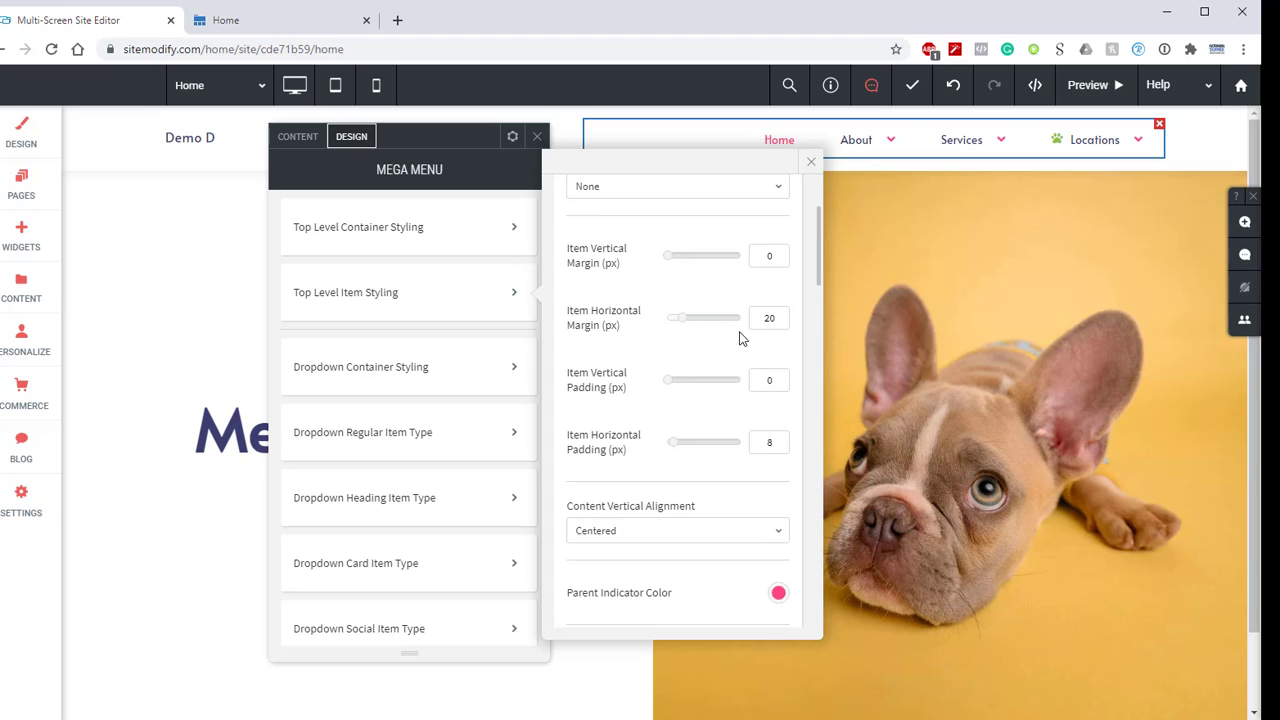
scroll(722, 328, "down", 3)
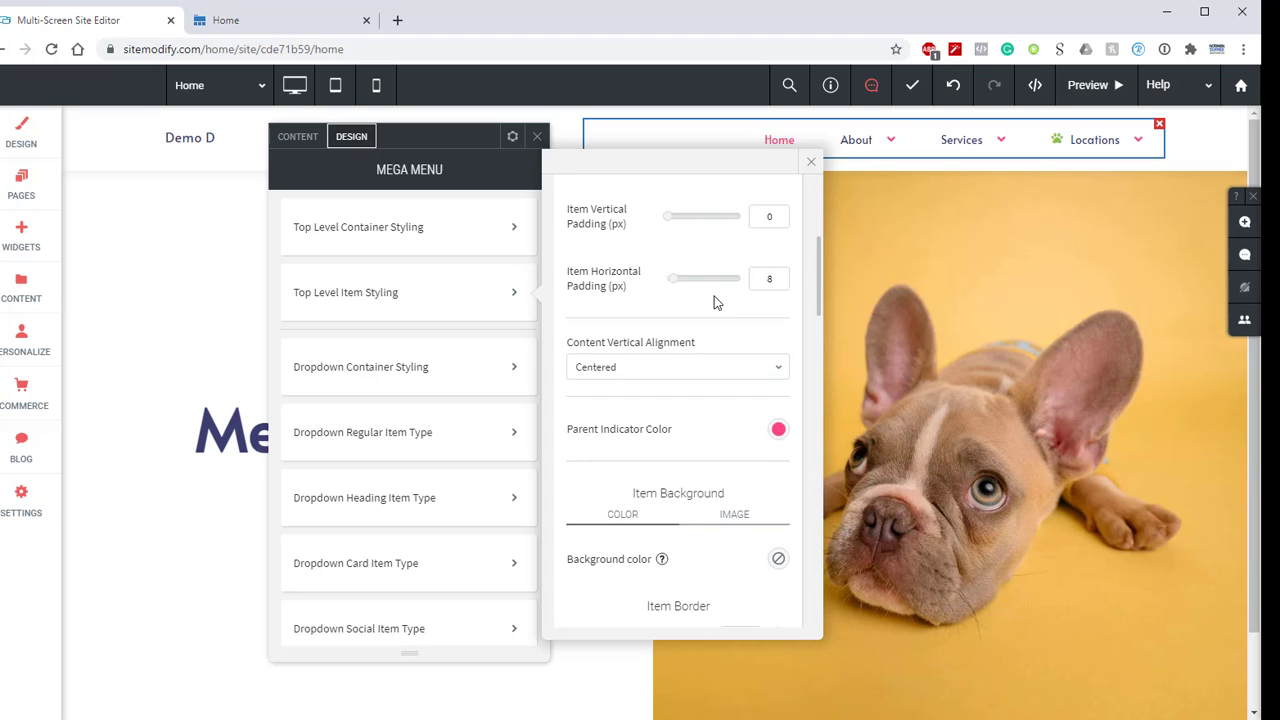
scroll(714, 302, "down", 2)
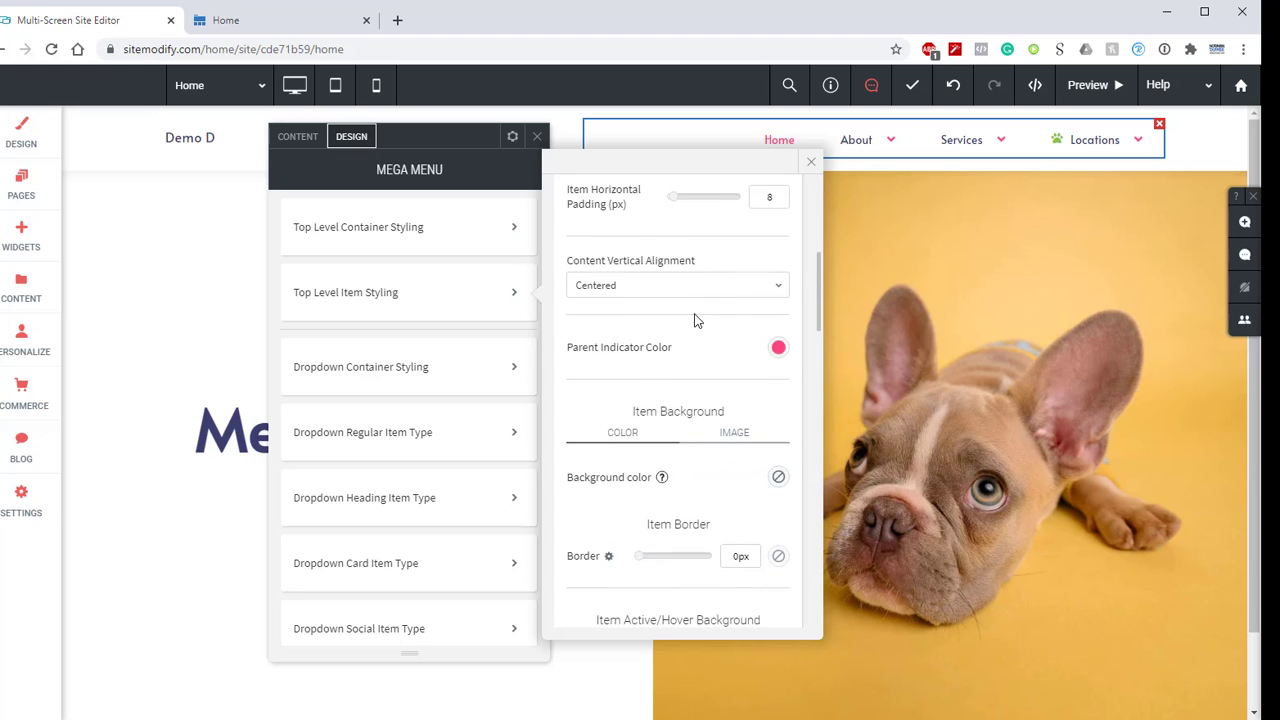
left_click(778, 349)
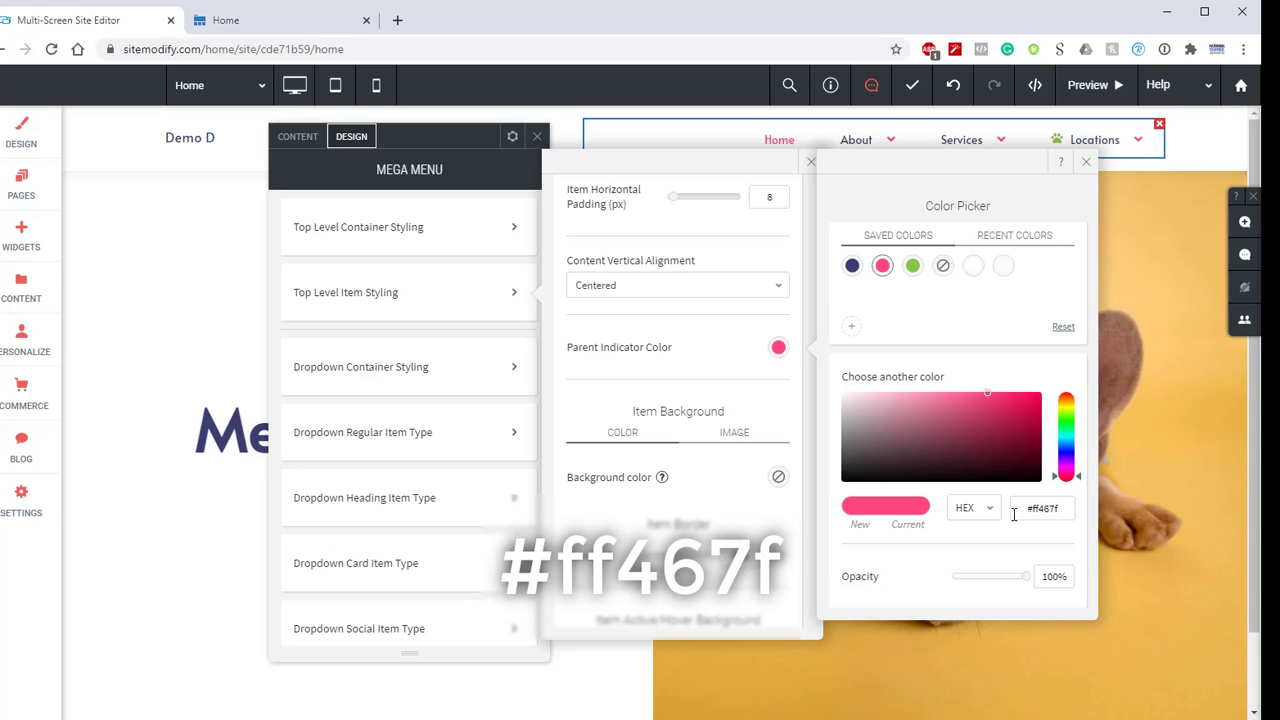
left_click(1085, 161)
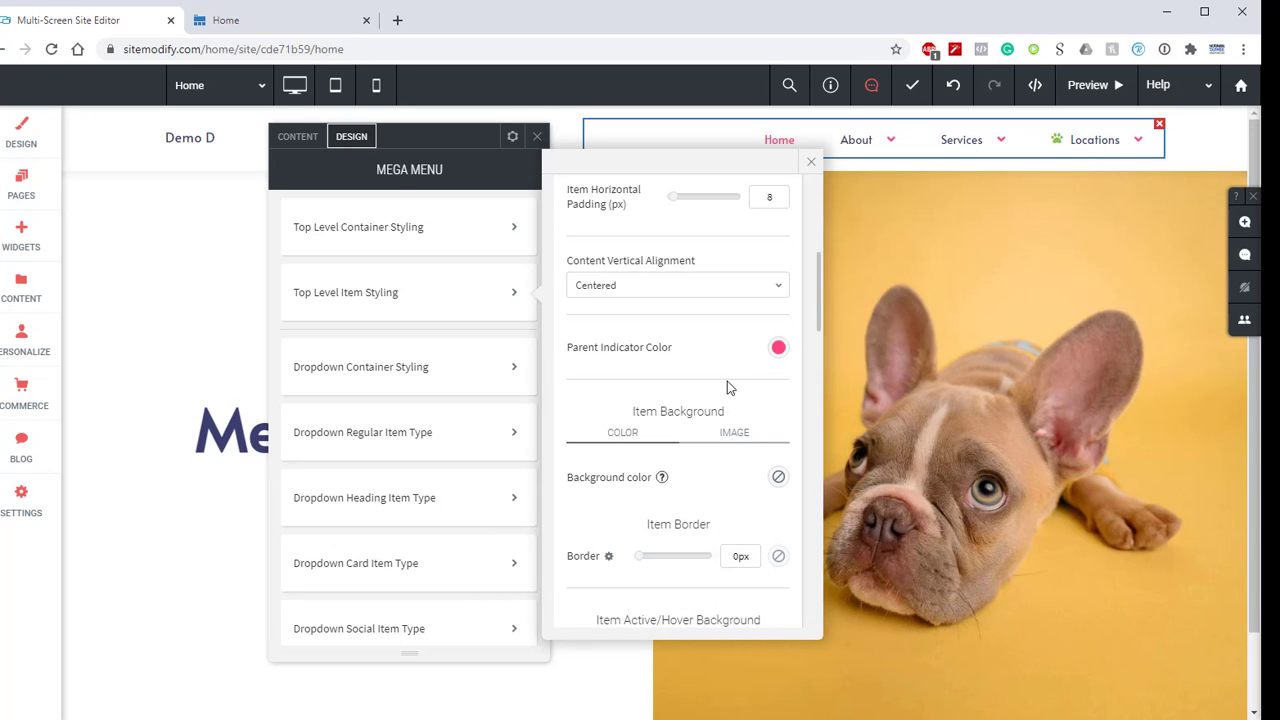
- Examine the top level item background and border options, and inspect the Item Title Style font settings and color
scroll(728, 388, "down", 5)
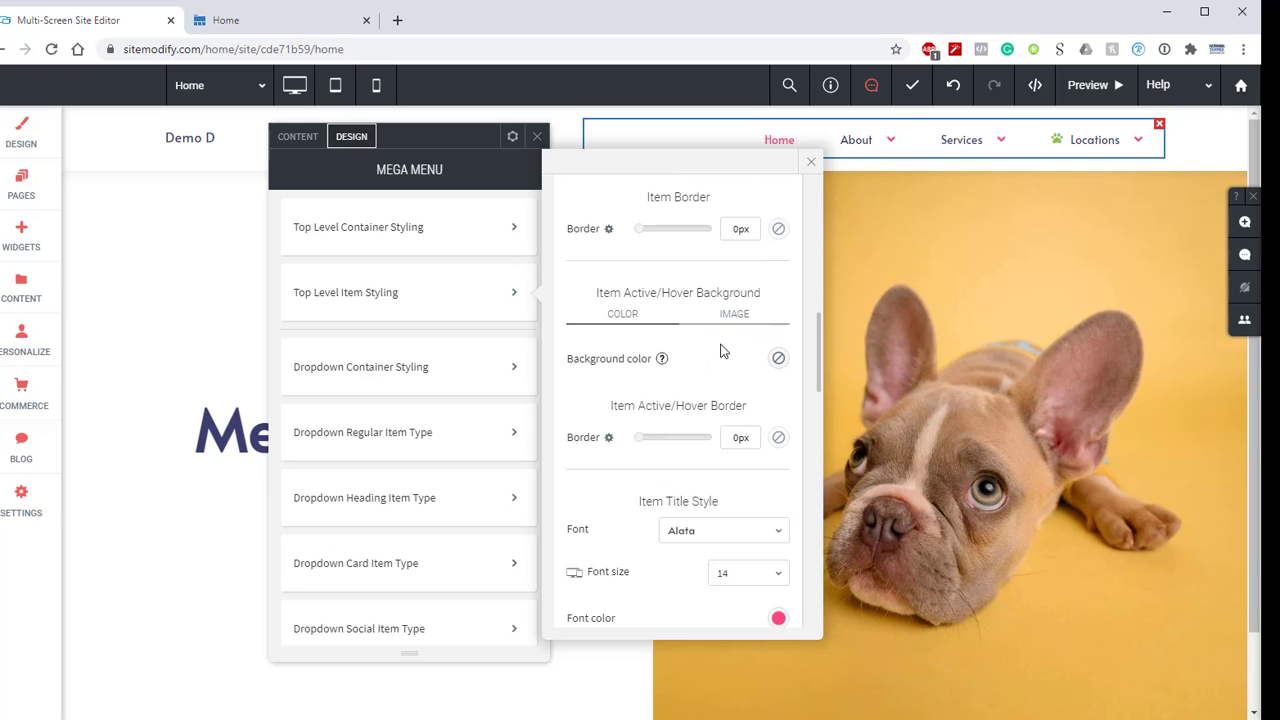
scroll(724, 351, "down", 1)
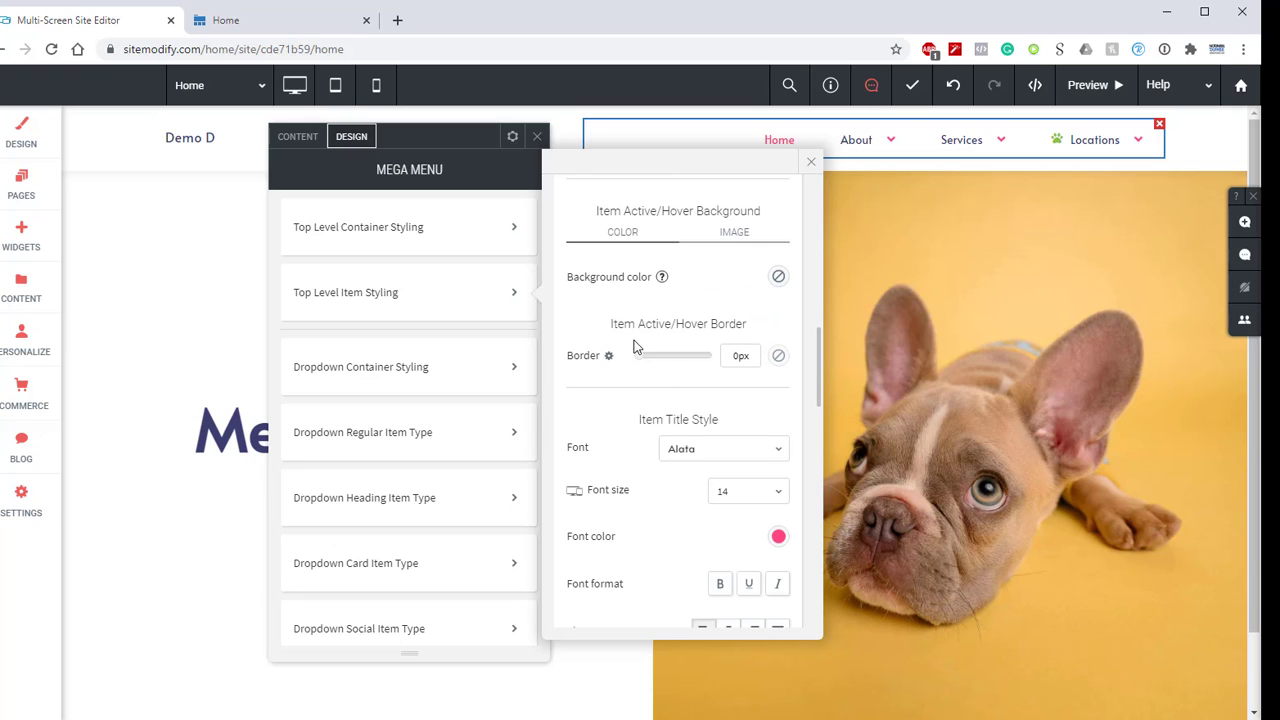
scroll(686, 417, "down", 3)
scroll(677, 431, "up", 1)
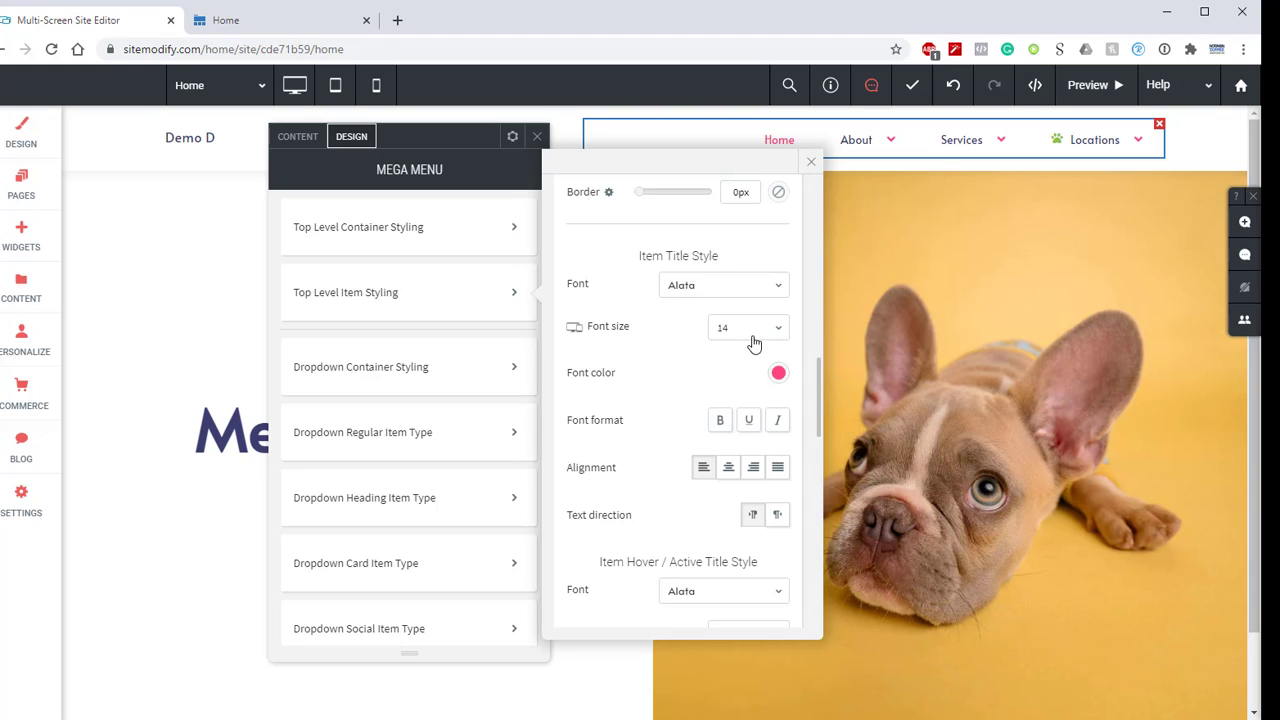
left_click(779, 375)
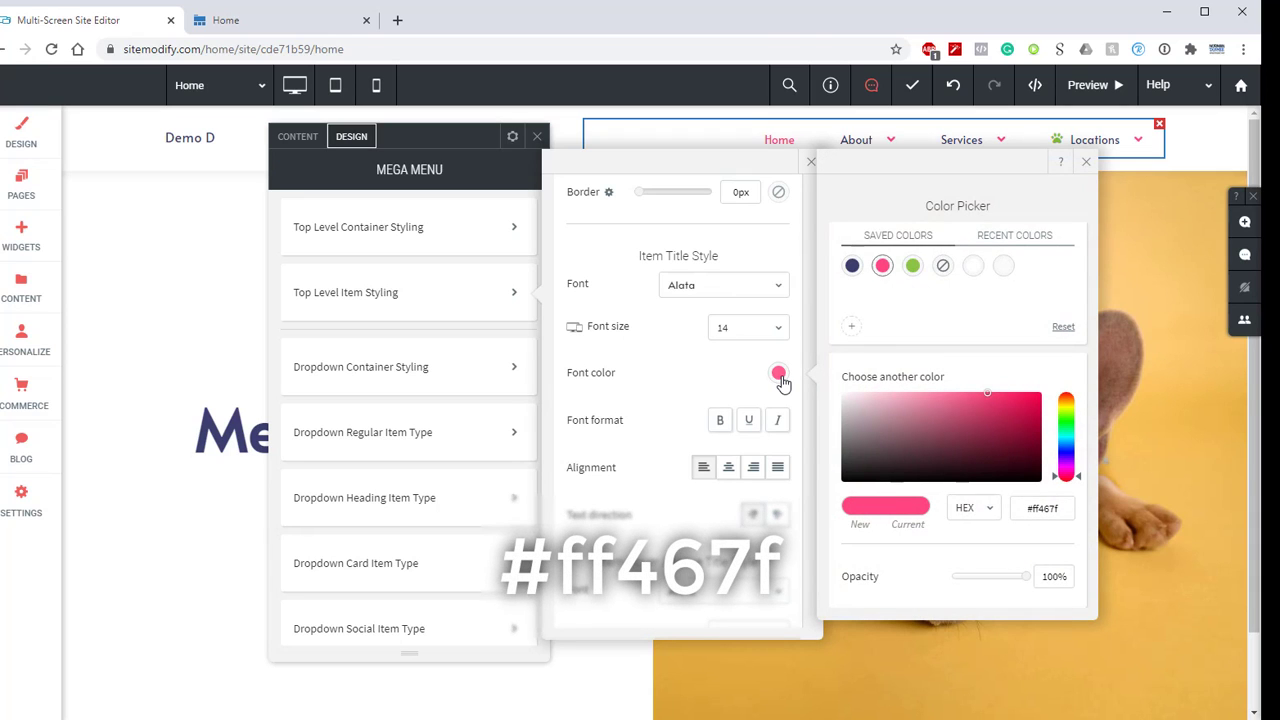
left_click(1086, 161)
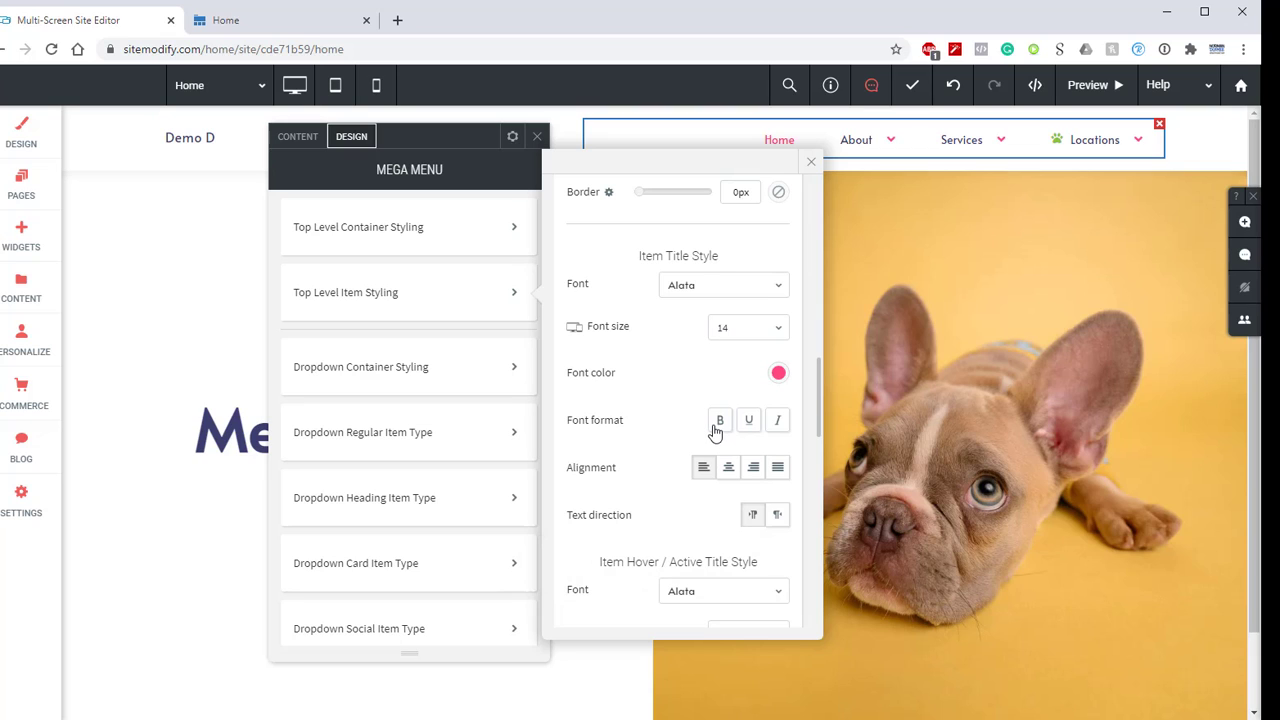
- Examine the top level items' hover title and subtitle styles, and inspect the icon size and icon color settings
scroll(693, 408, "down", 1)
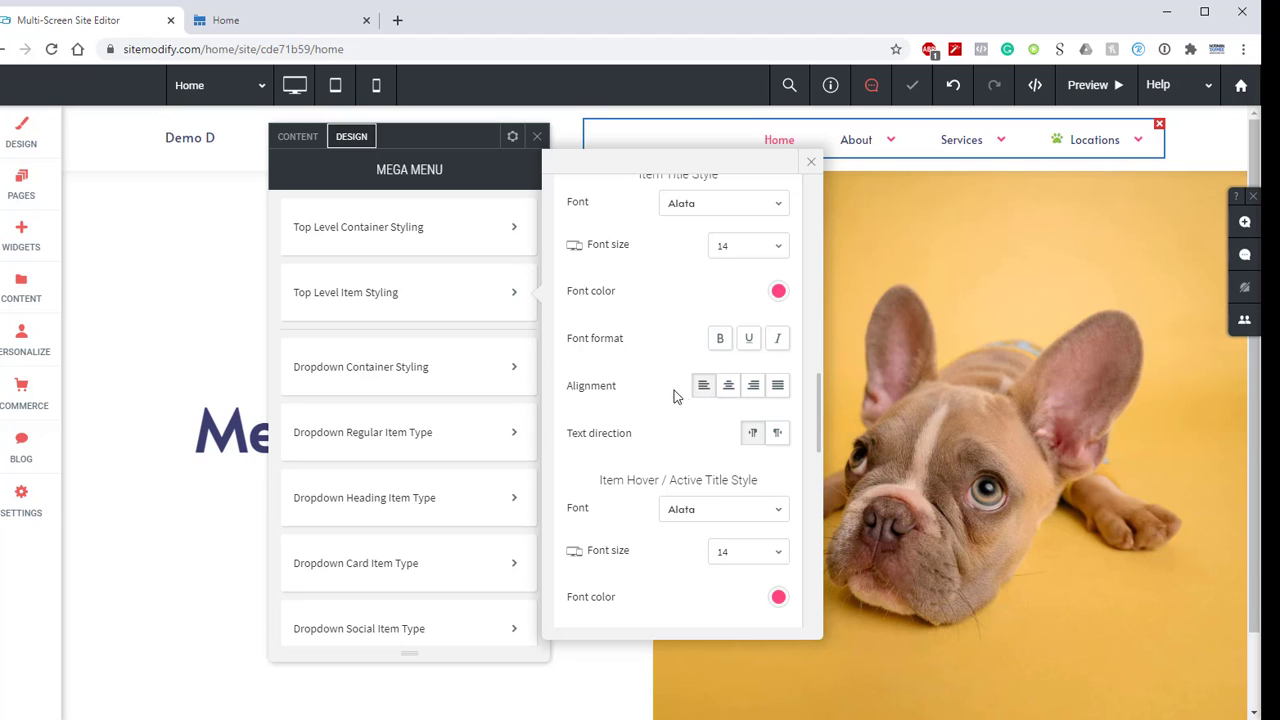
scroll(662, 380, "down", 3)
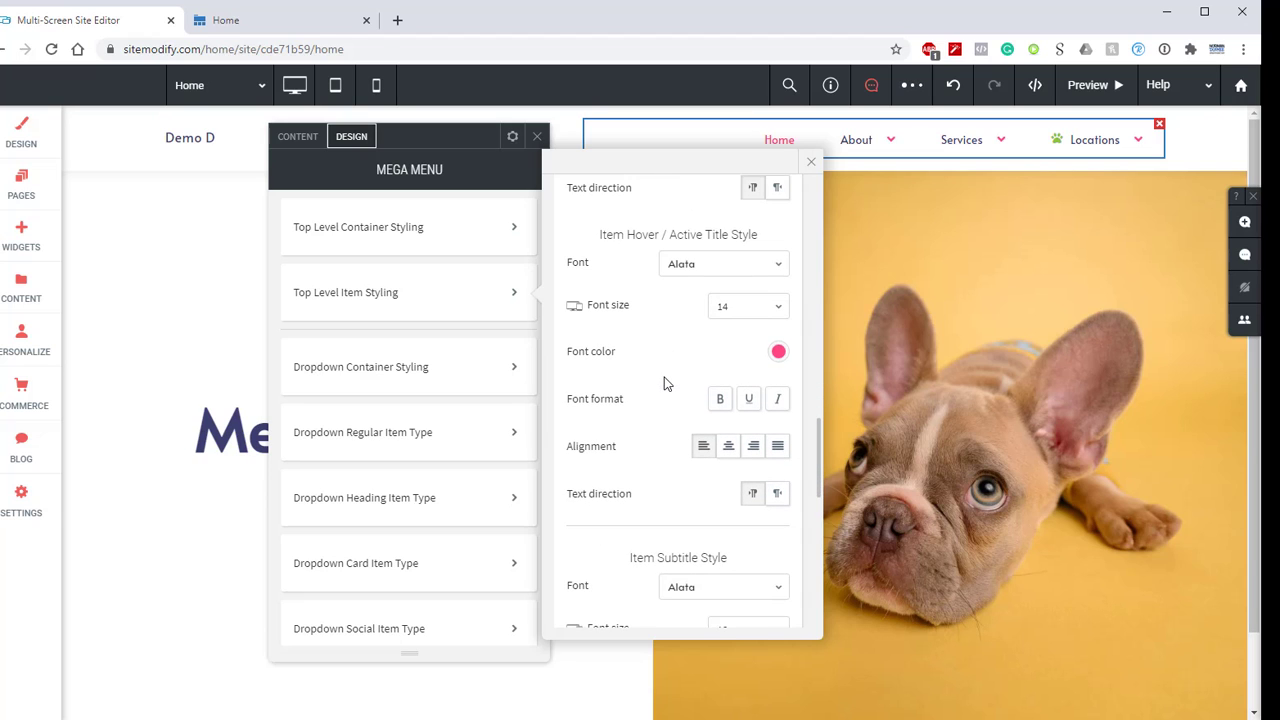
scroll(677, 309, "down", 1)
scroll(677, 309, "up", 1)
scroll(672, 370, "down", 4)
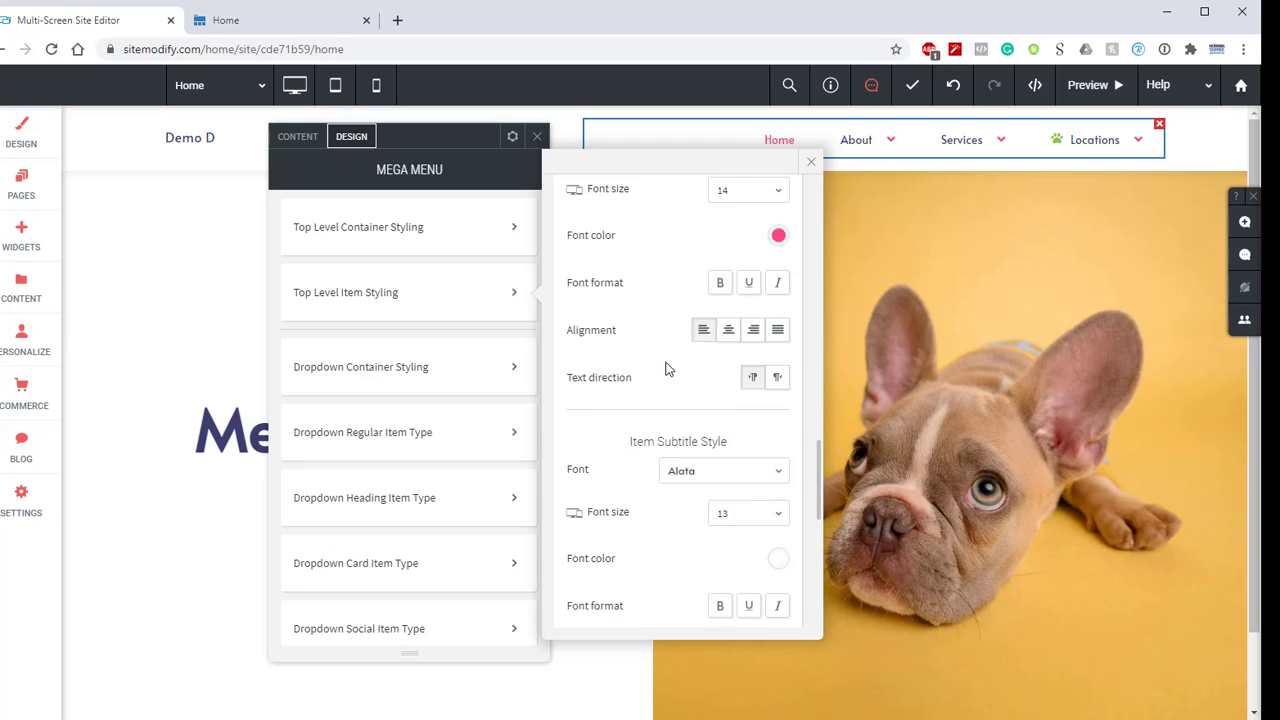
scroll(677, 365, "down", 3)
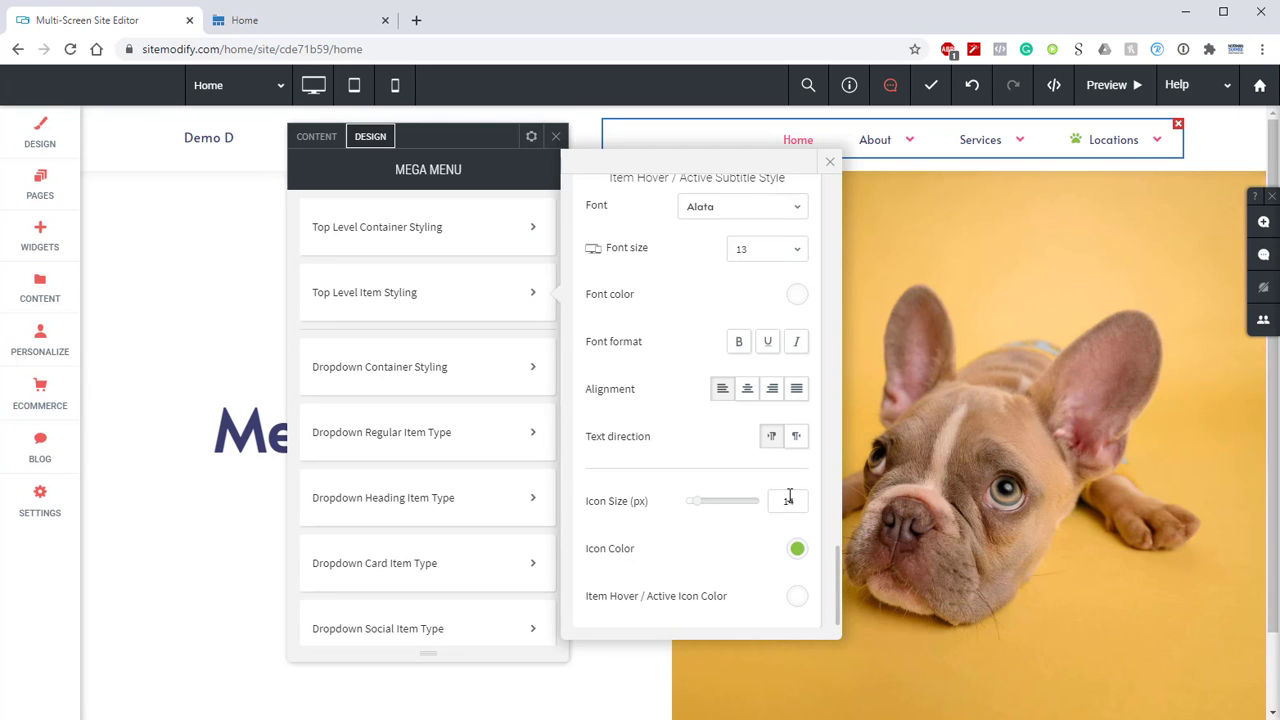
left_click(796, 550)
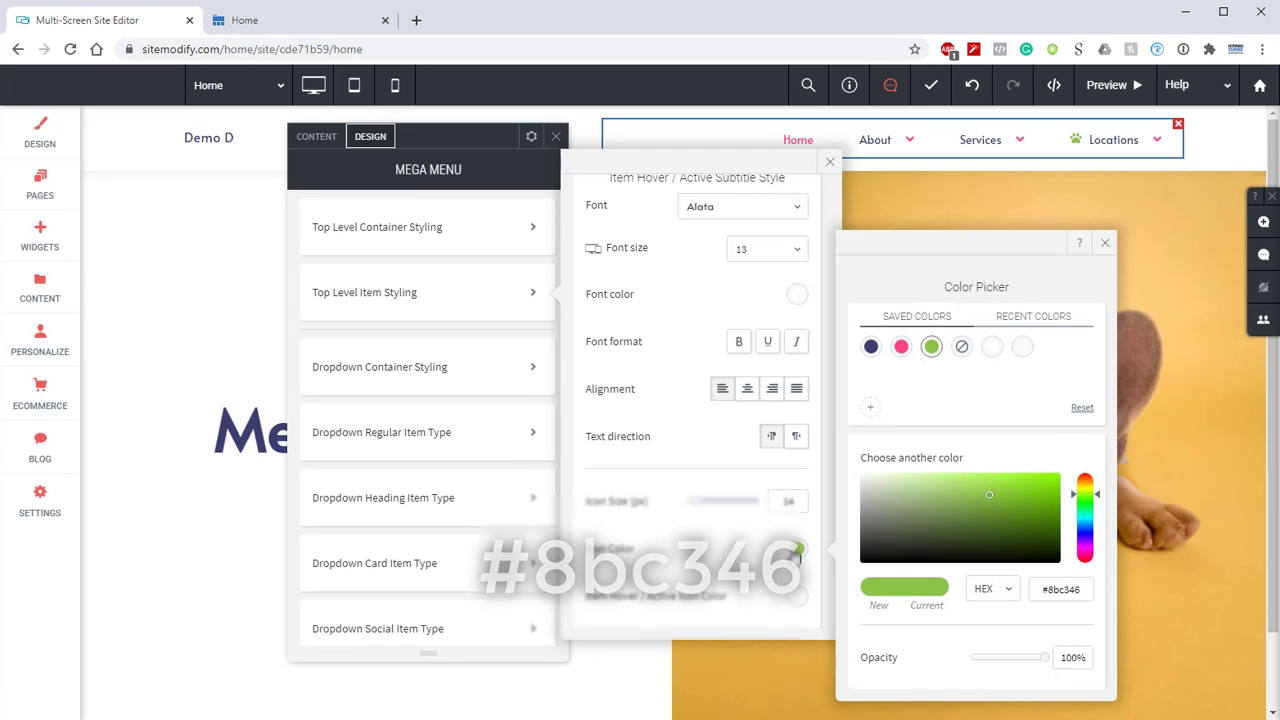
left_click(1105, 246)
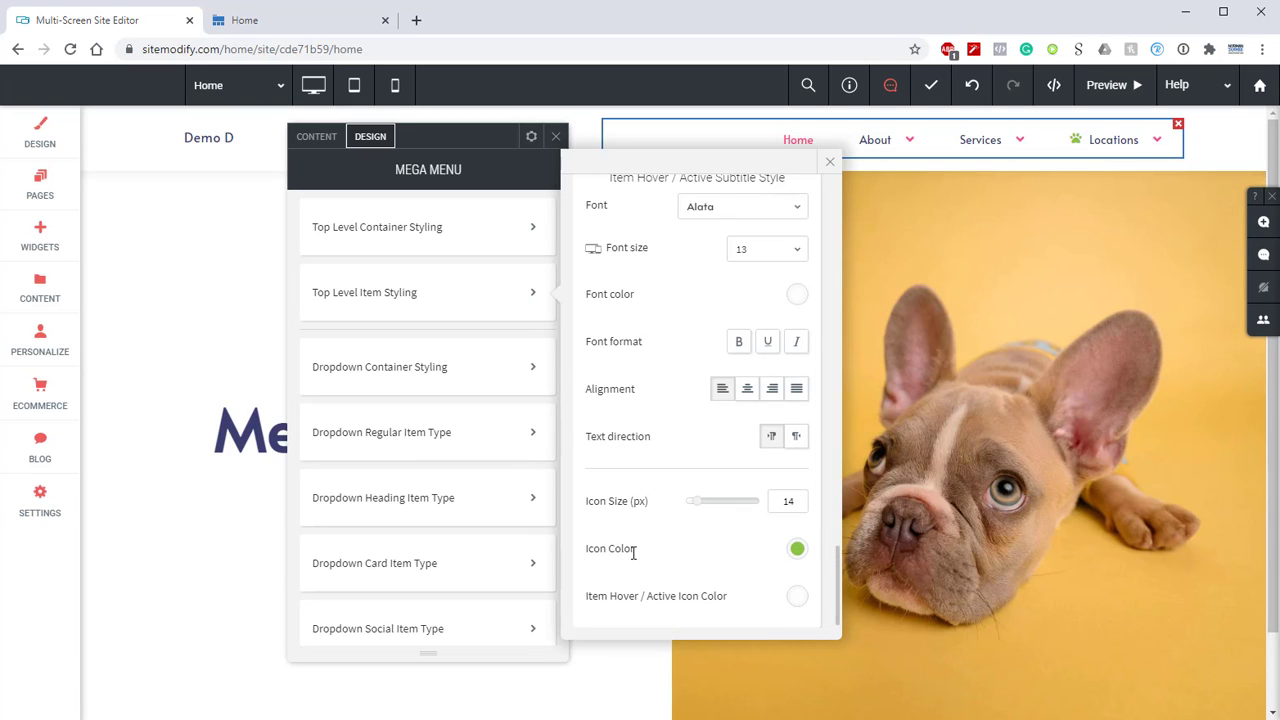
- Review the Dropdown Container Styling offset, margins, background, border and rounded corners, and inspect the dropdown shadow settings and shadow color
left_click(537, 371)
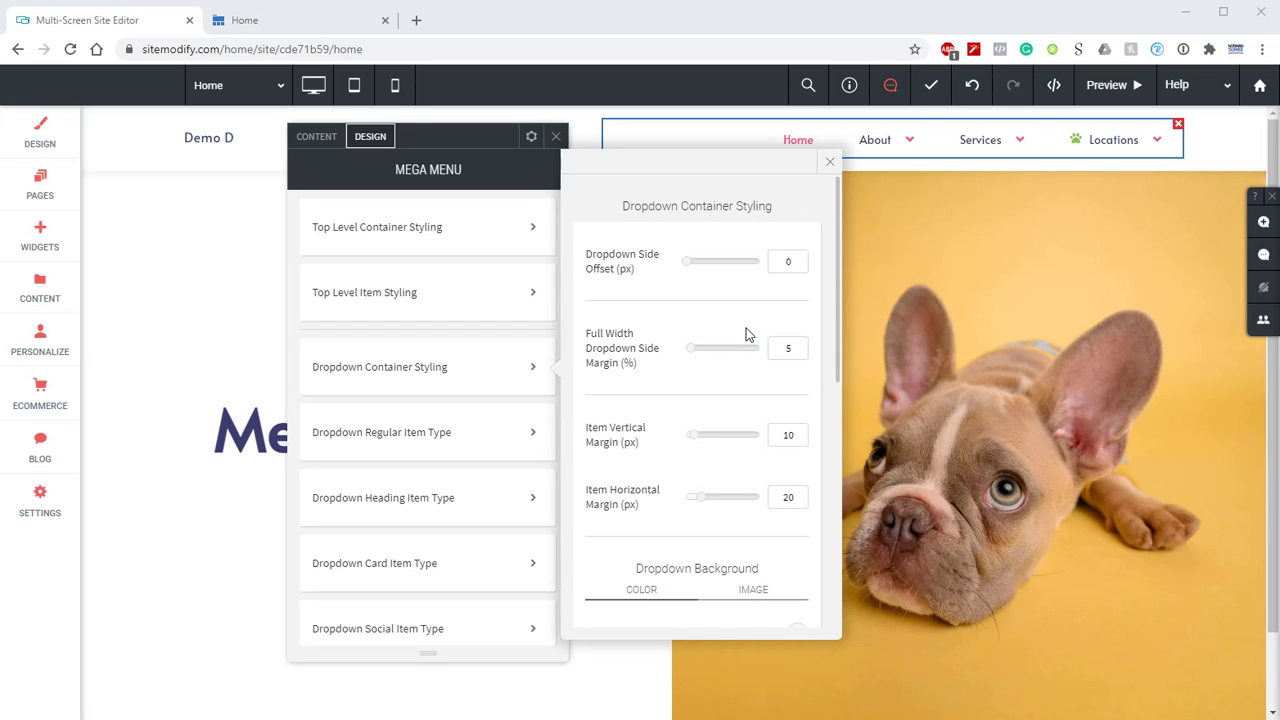
scroll(757, 334, "down", 1)
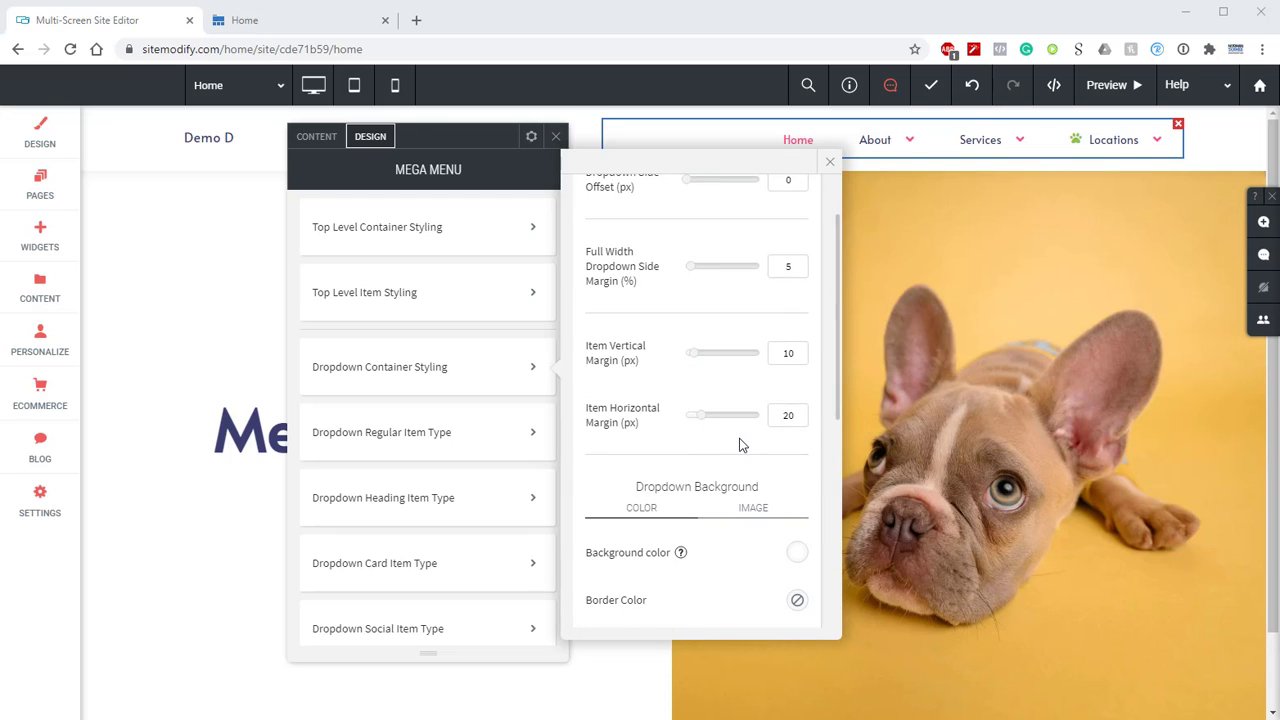
scroll(732, 345, "down", 5)
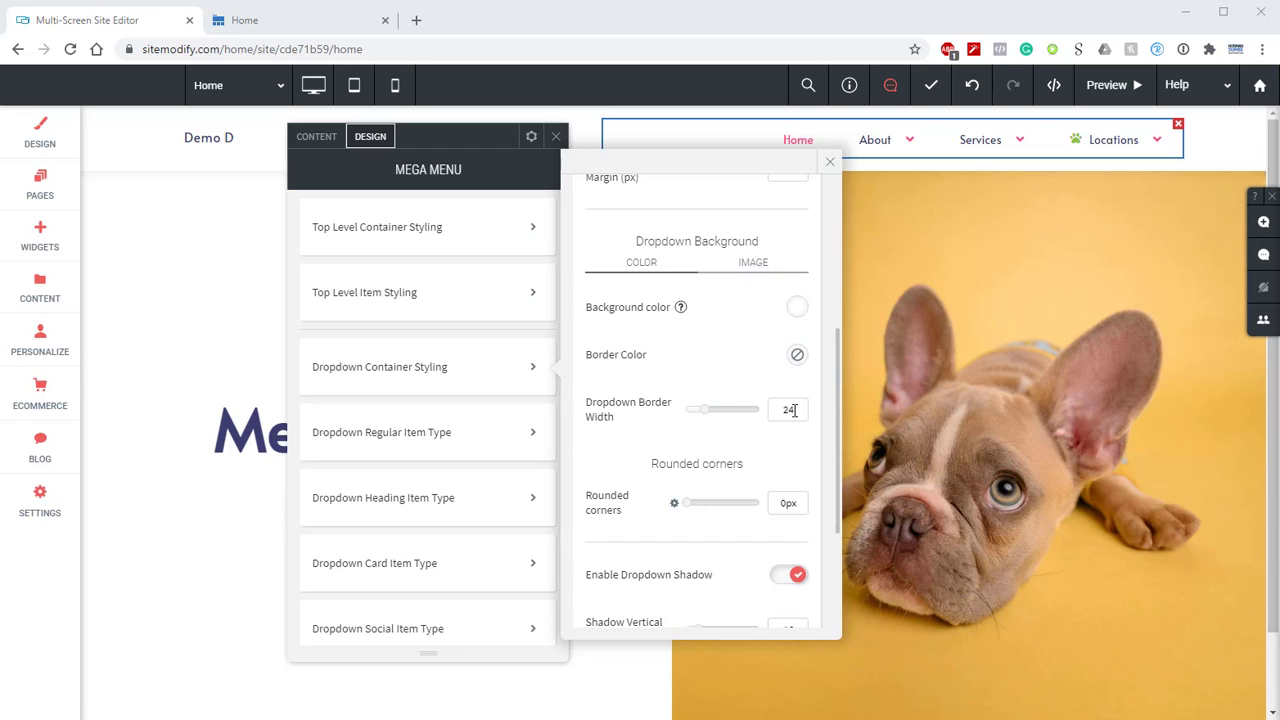
scroll(741, 337, "down", 4)
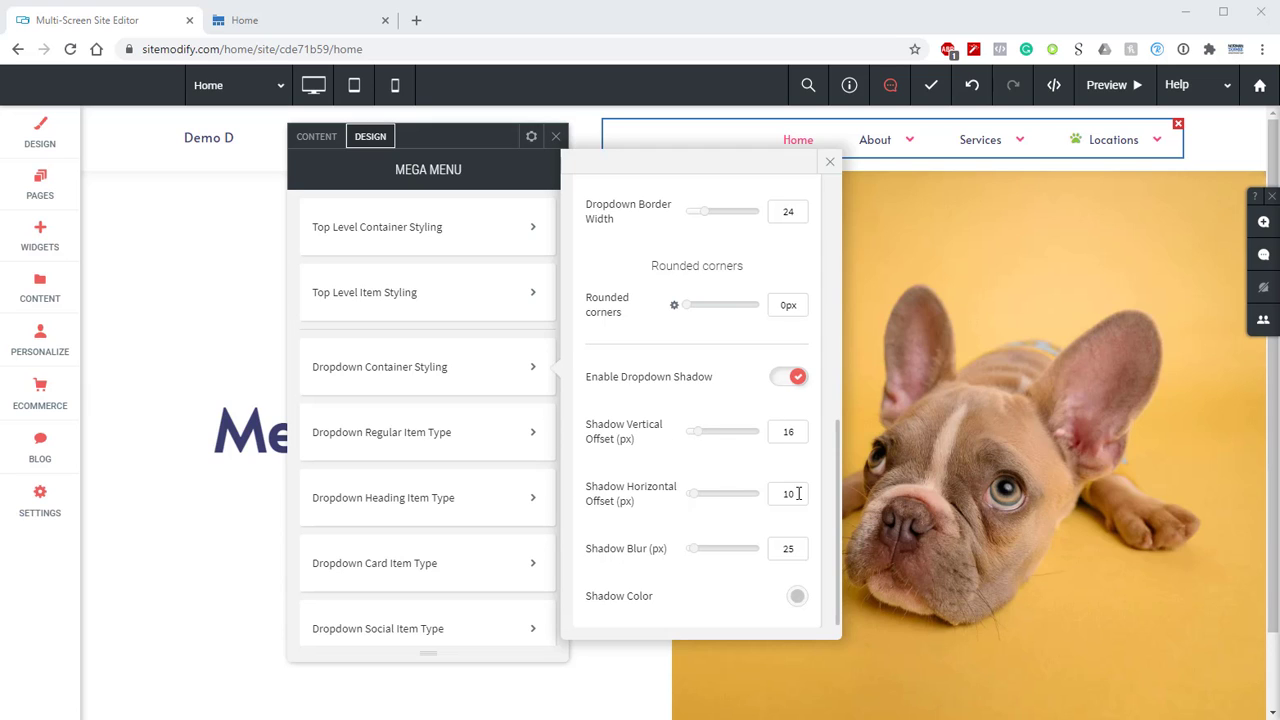
left_click(799, 598)
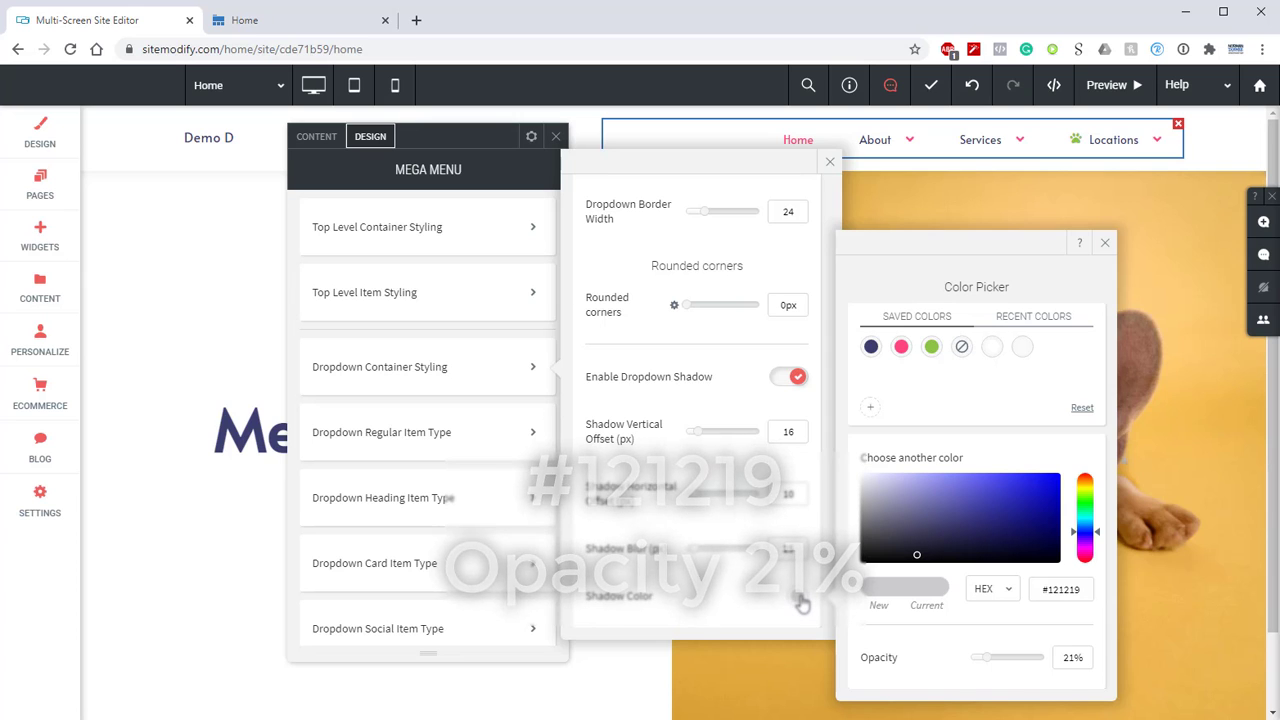
left_click(1106, 244)
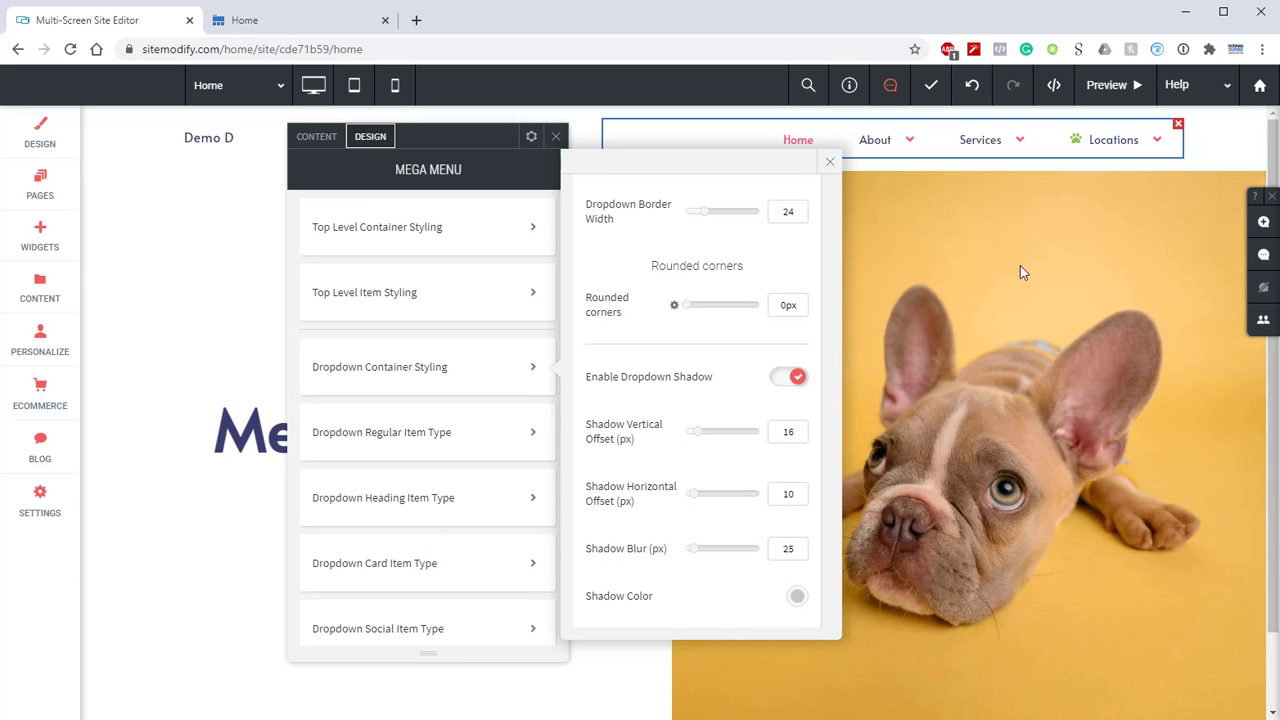
- Examine the Dropdown Regular Item Type padding, background and border options, and inspect the Item Title Style font settings and color
left_click(538, 437)
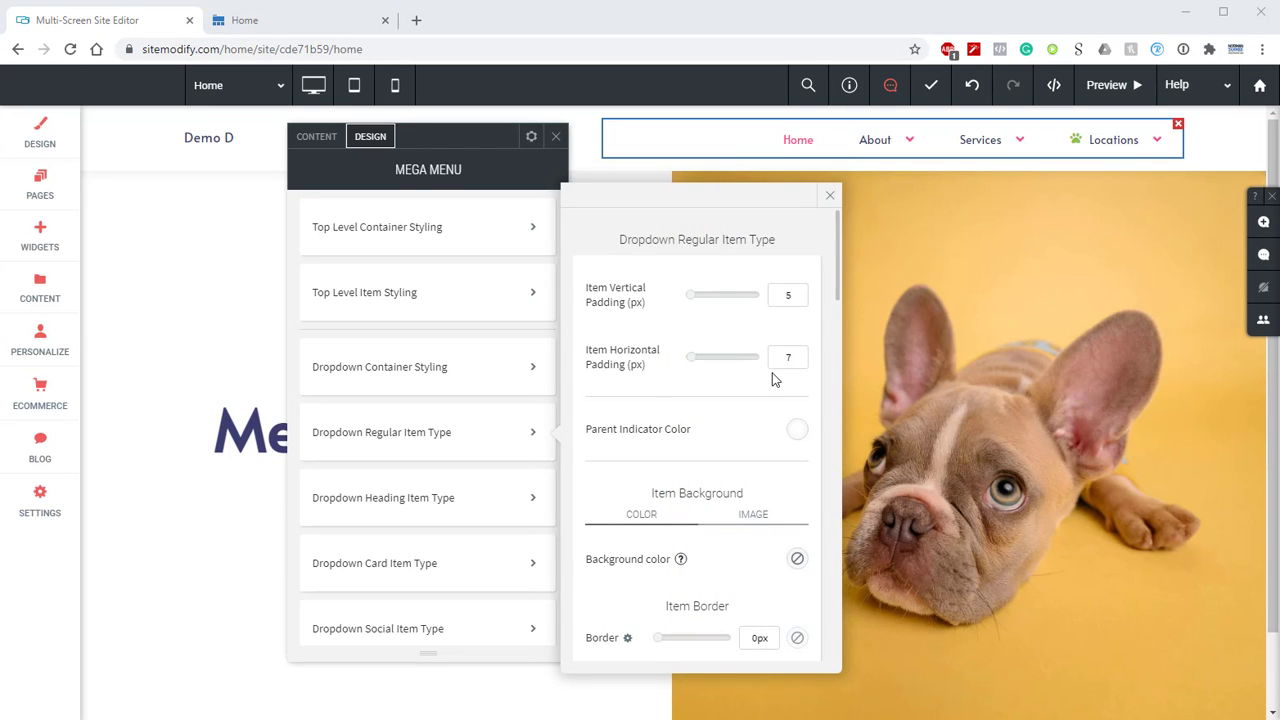
scroll(776, 352, "down", 1)
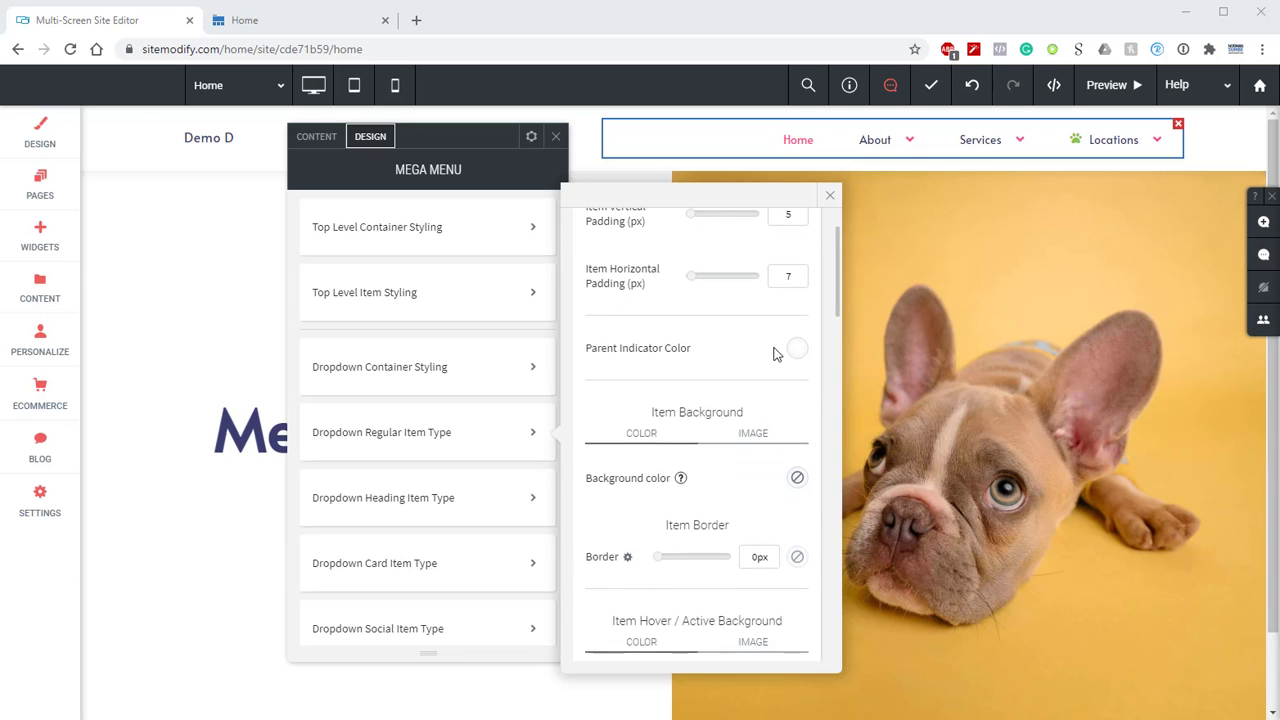
scroll(795, 320, "down", 1)
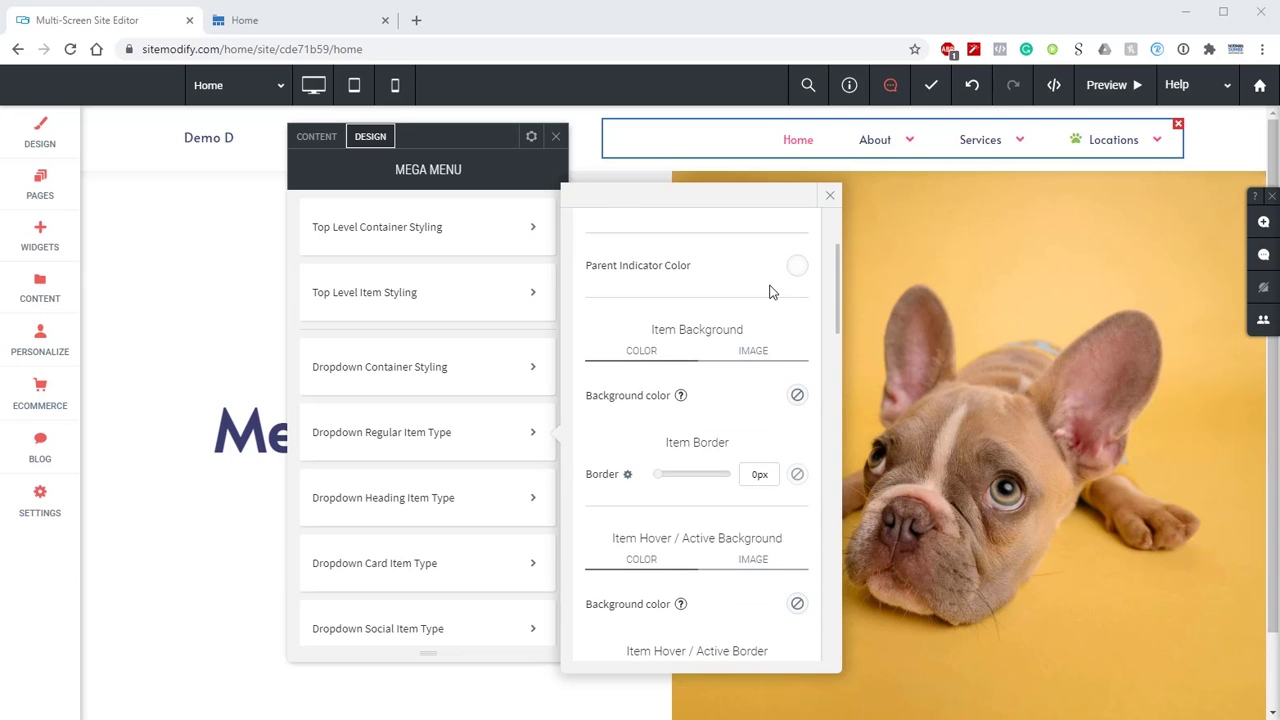
scroll(771, 291, "down", 1)
scroll(735, 287, "down", 5)
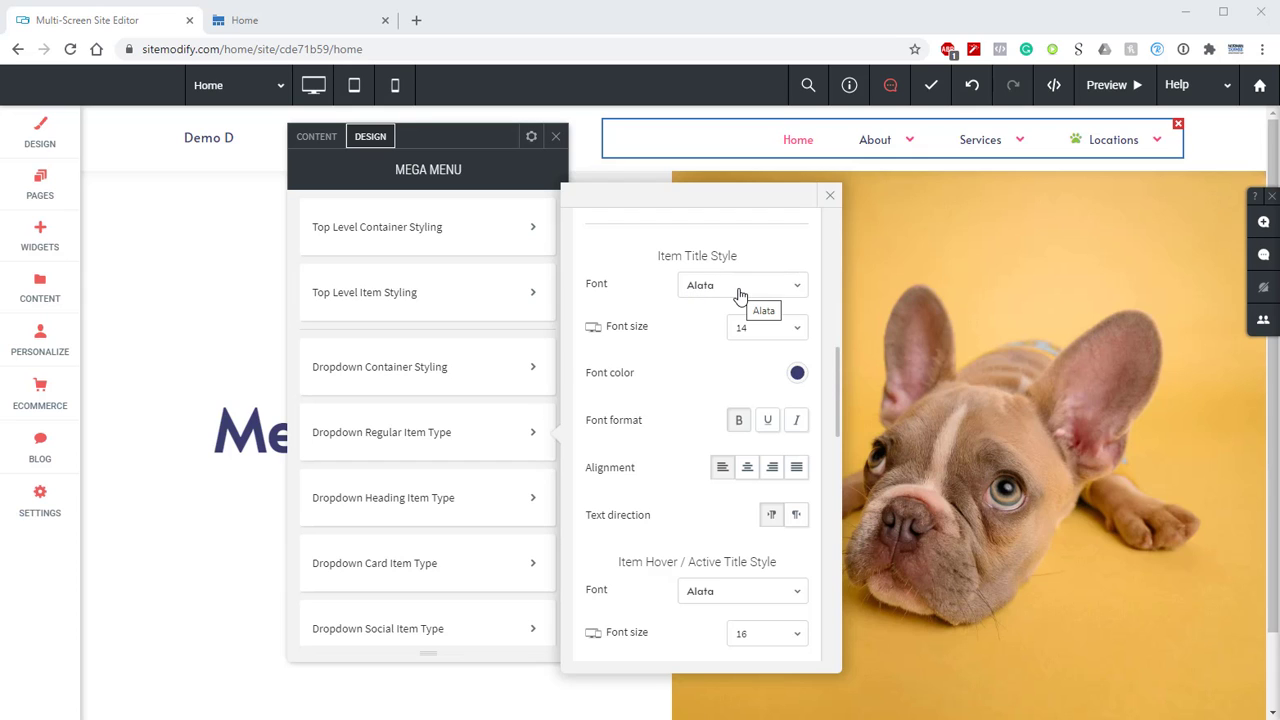
left_click(796, 374)
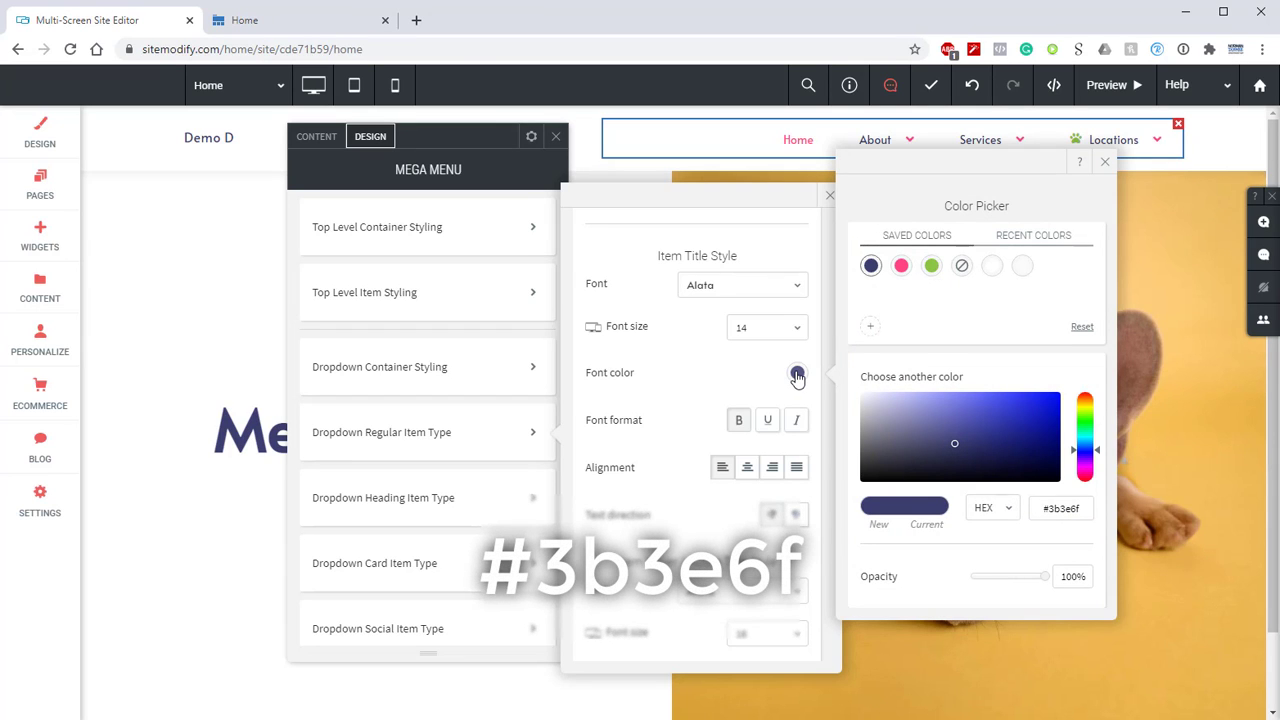
left_click(1105, 161)
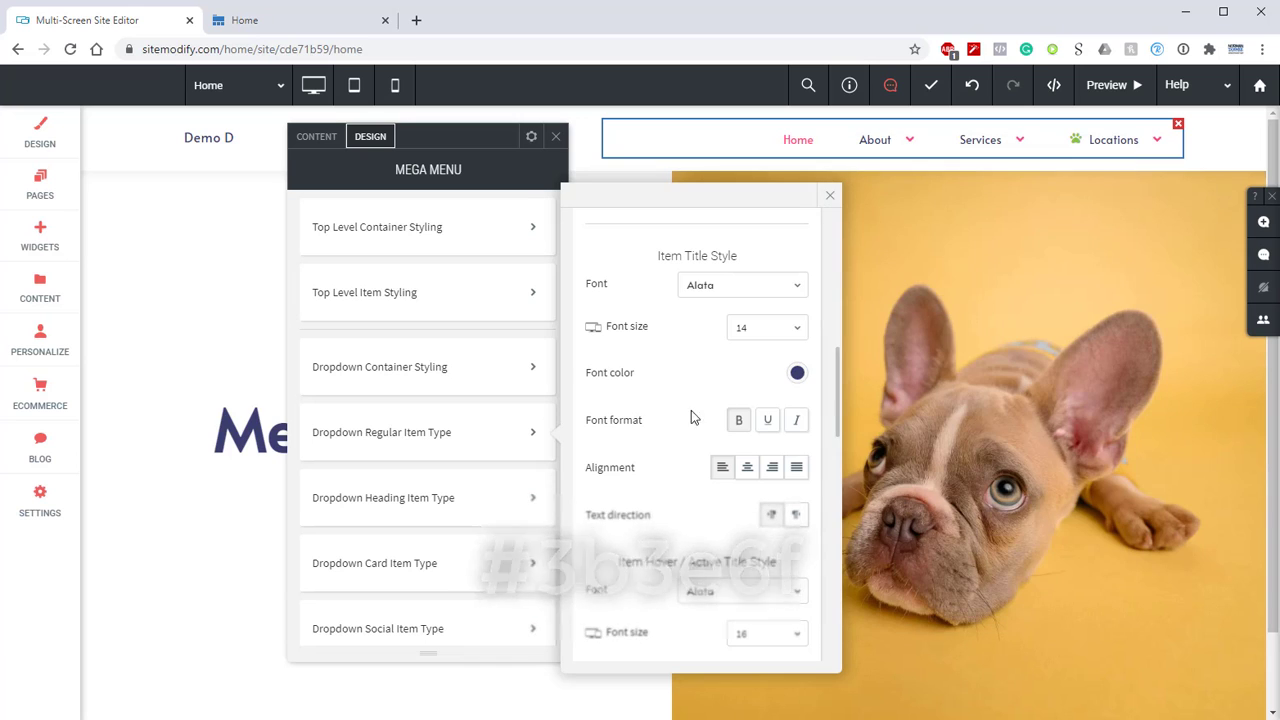
- Examine the regular dropdown items' title alignment and hover title style, and inspect the Item Subtitle Style font size and color
scroll(670, 422, "down", 1)
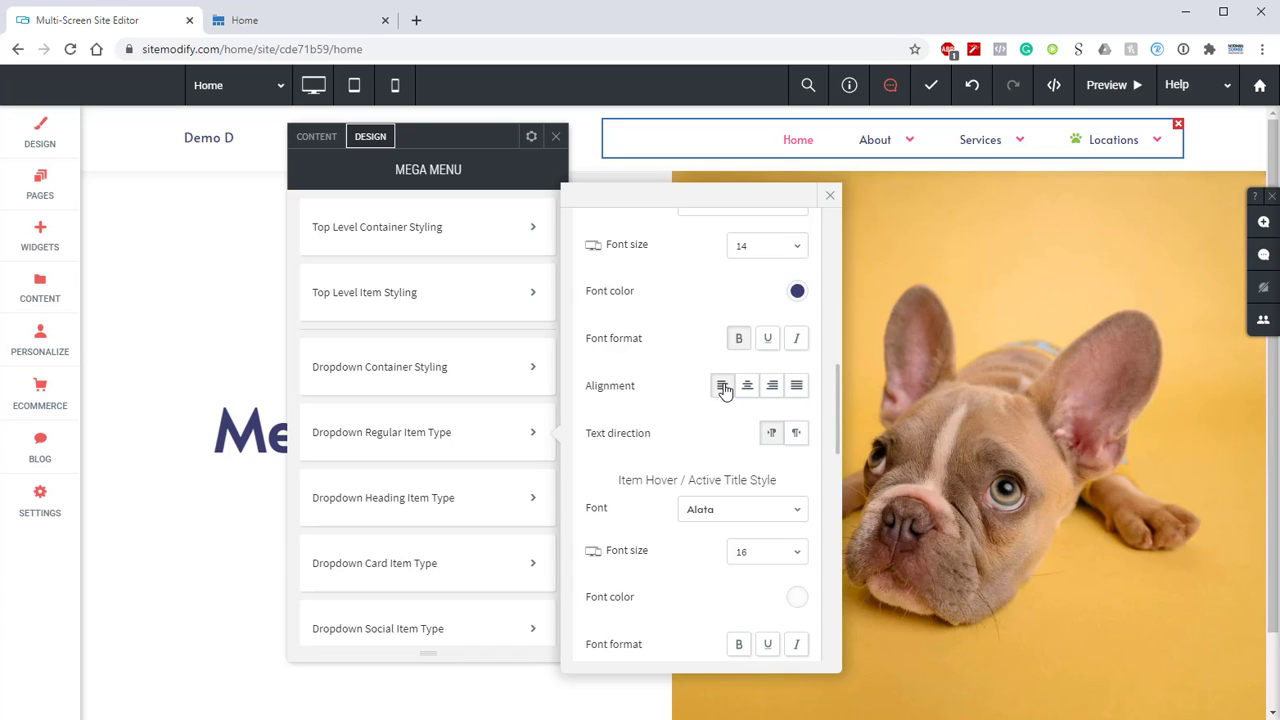
scroll(724, 390, "down", 2)
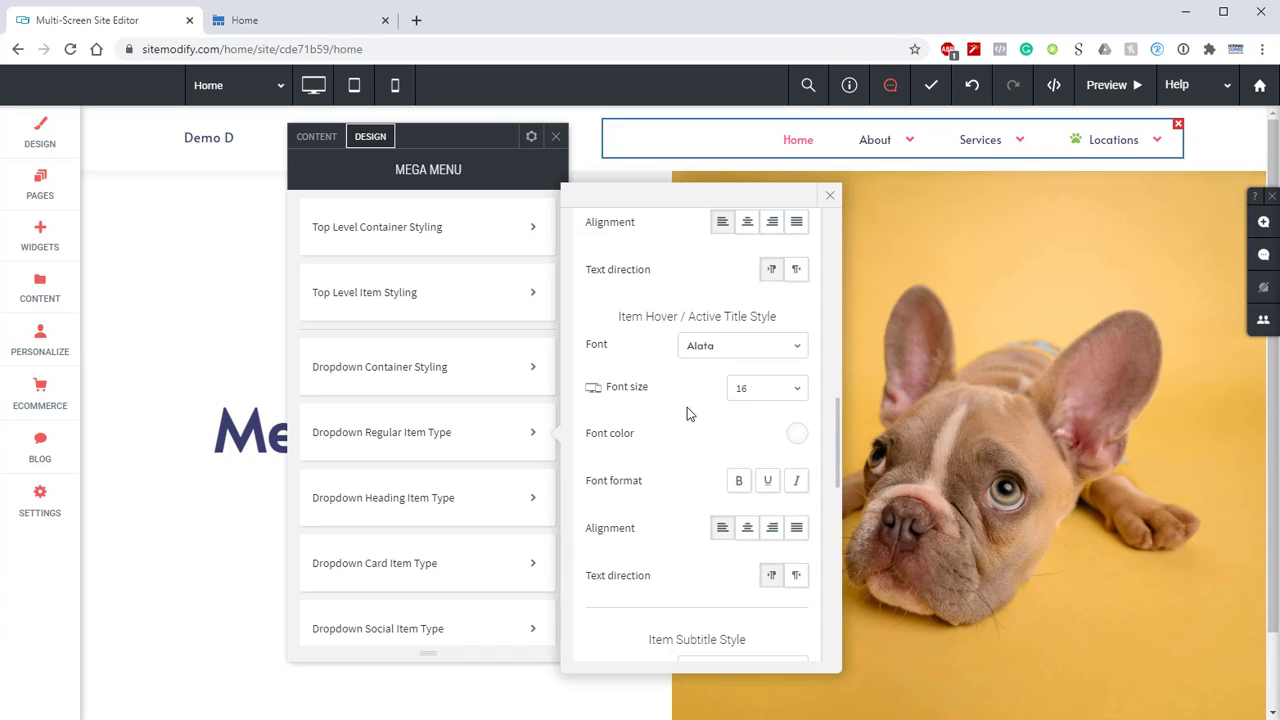
scroll(674, 407, "down", 1)
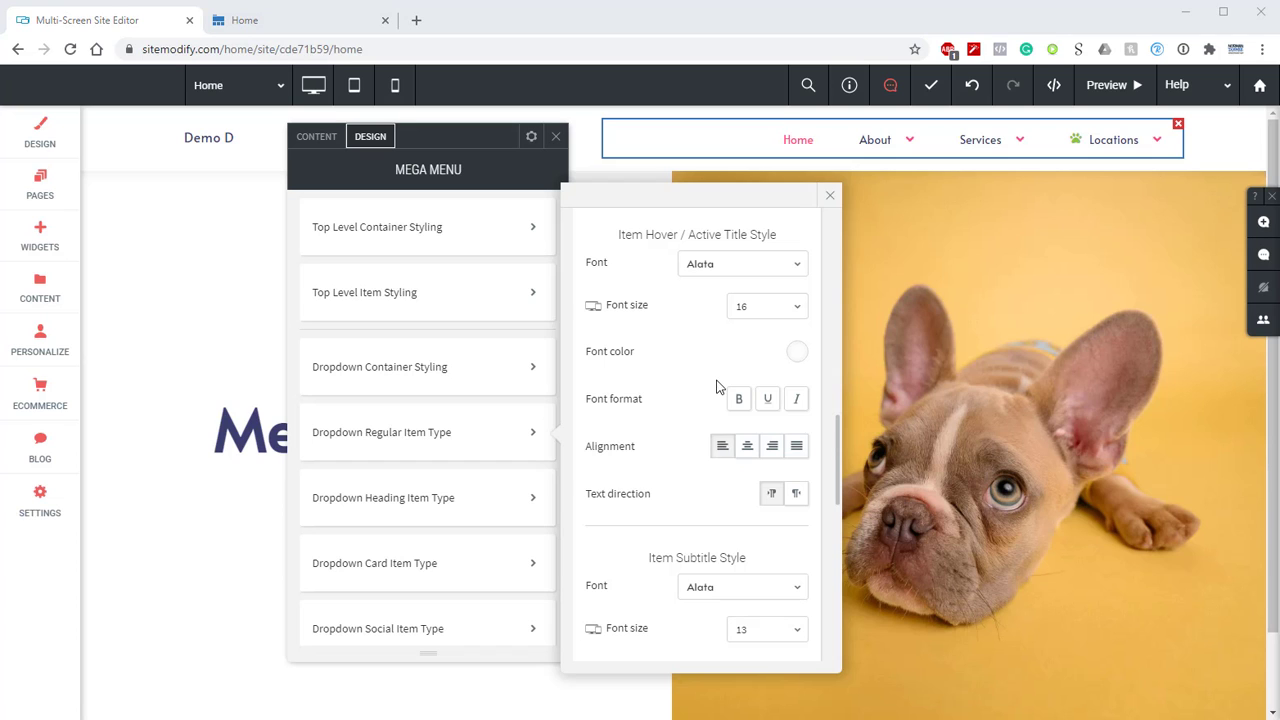
scroll(716, 382, "down", 3)
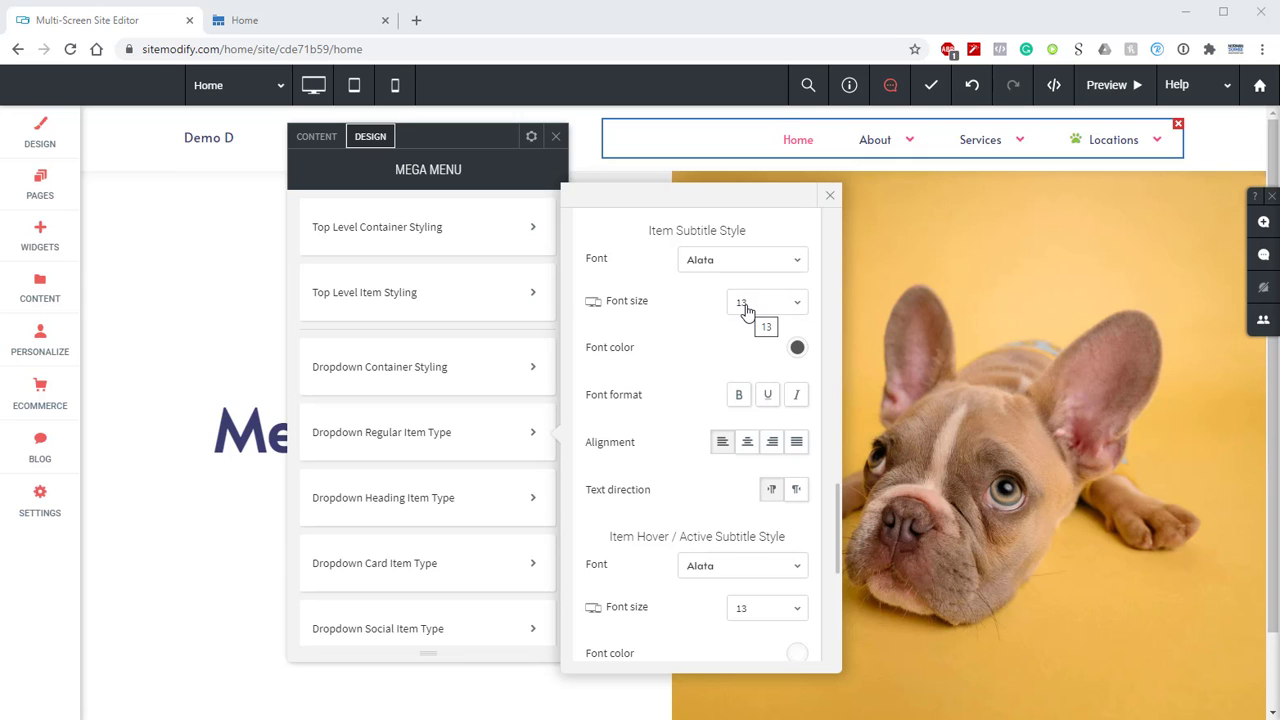
left_click(797, 348)
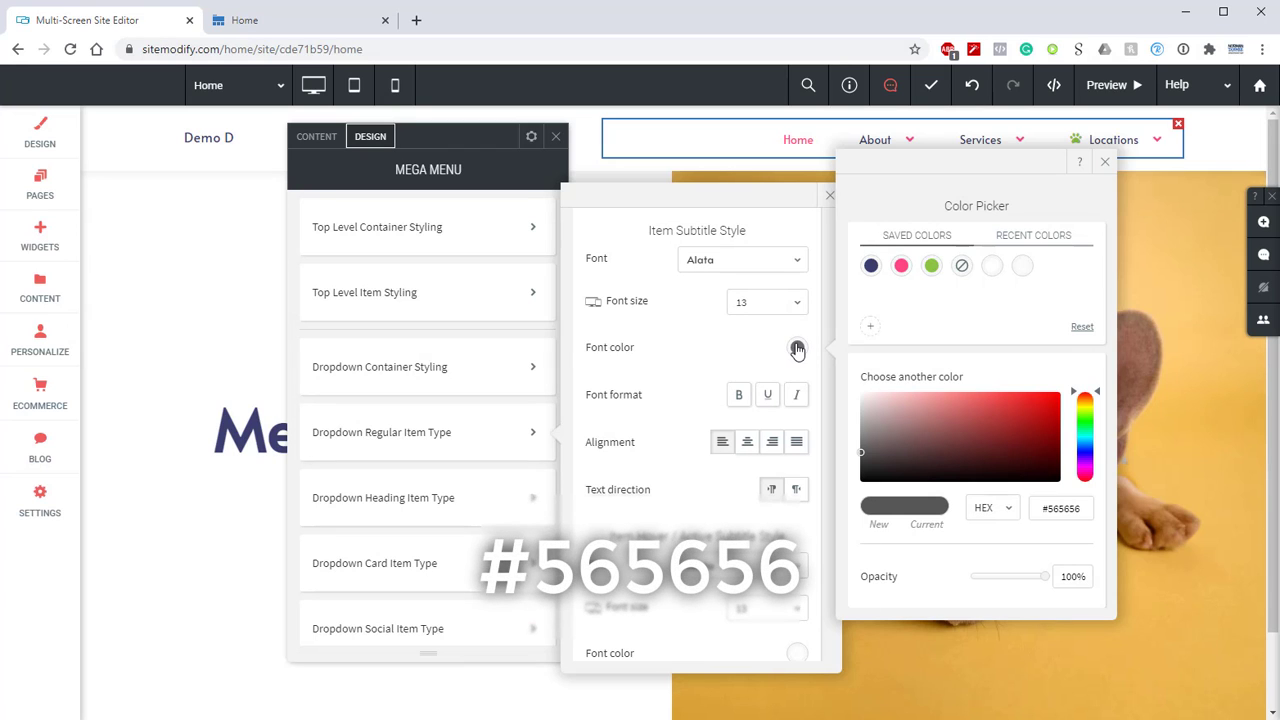
left_click(1105, 161)
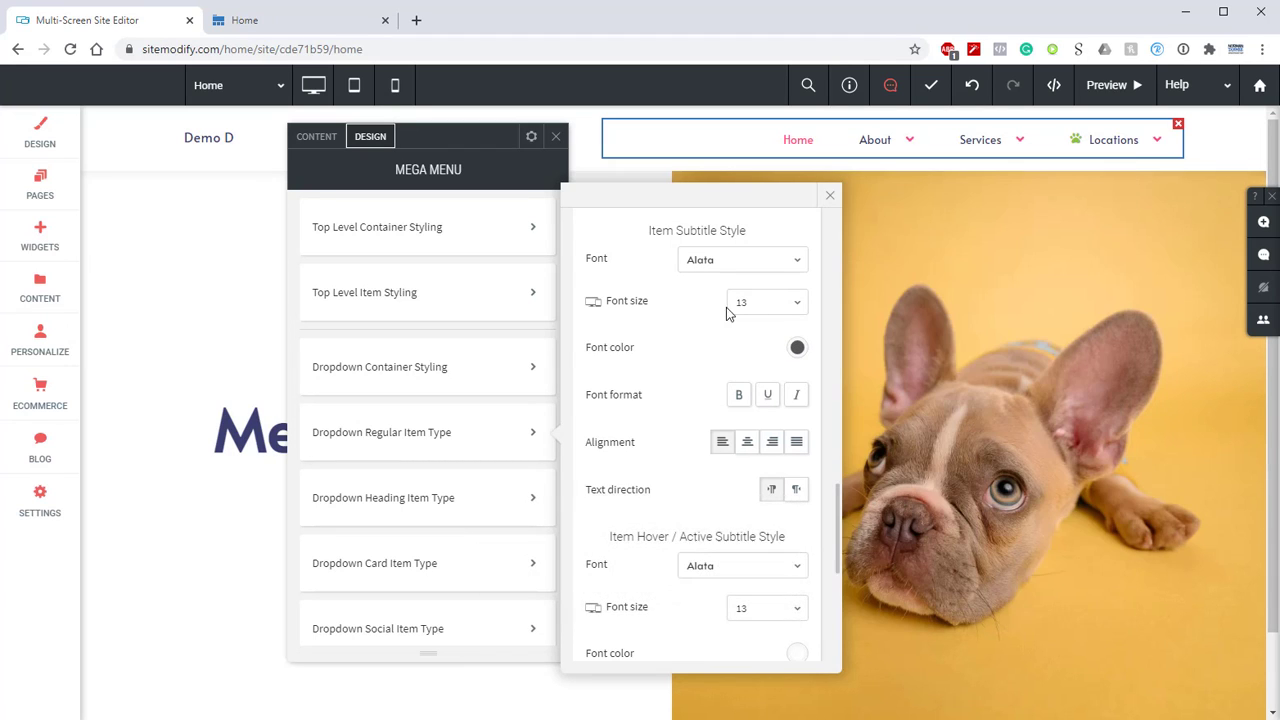
- Check the regular dropdown items' subtitle alignment and hover subtitle style, and inspect the image width, icon size and icon color
scroll(710, 338, "down", 1)
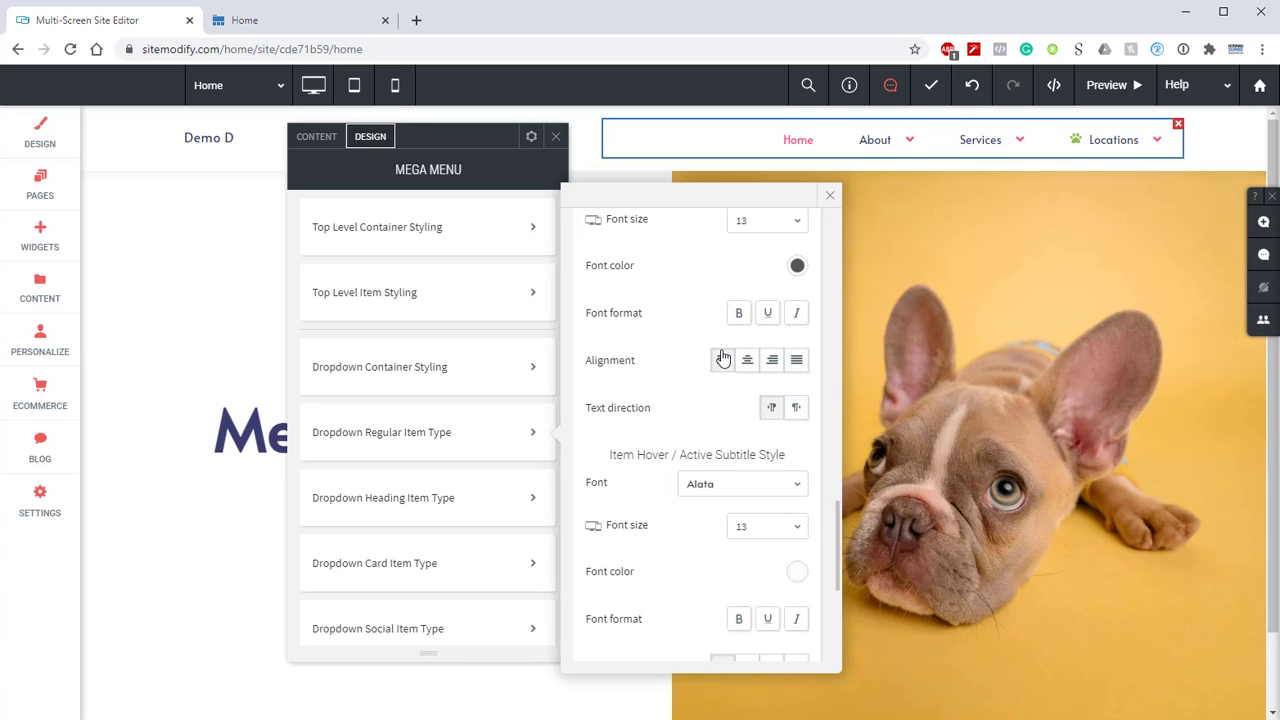
left_click(723, 359)
scroll(712, 362, "down", 3)
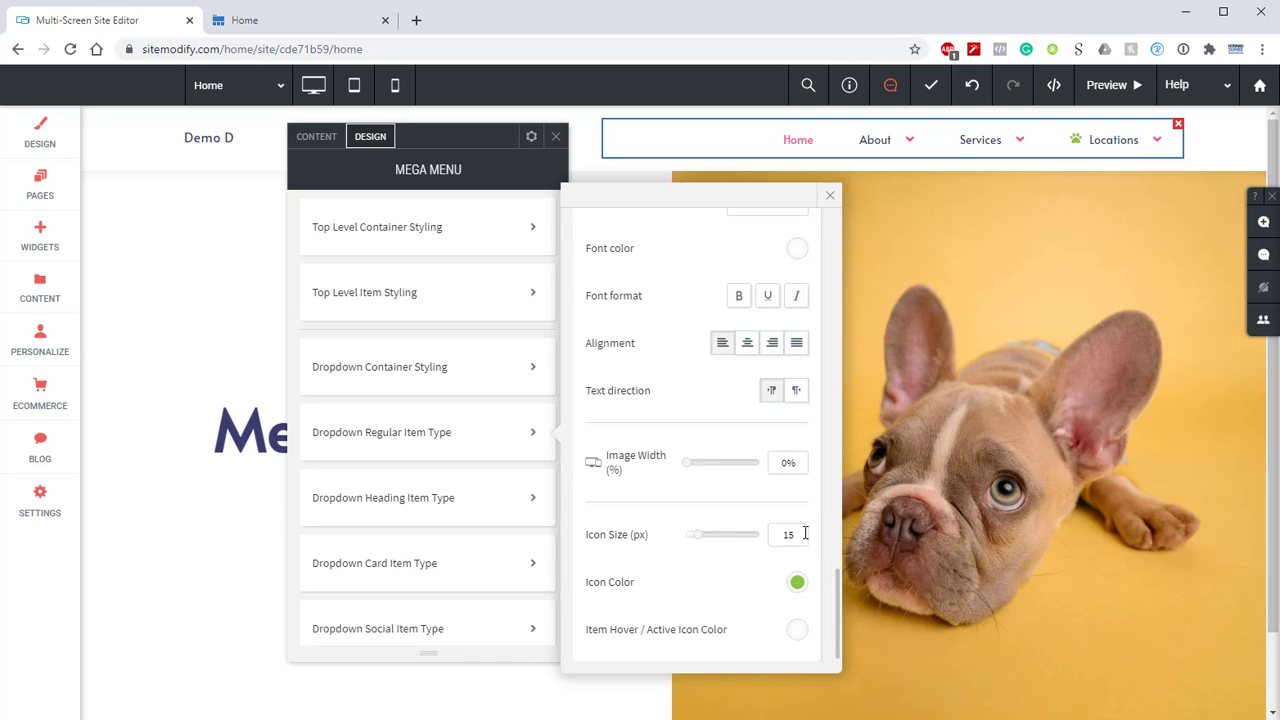
left_click(797, 584)
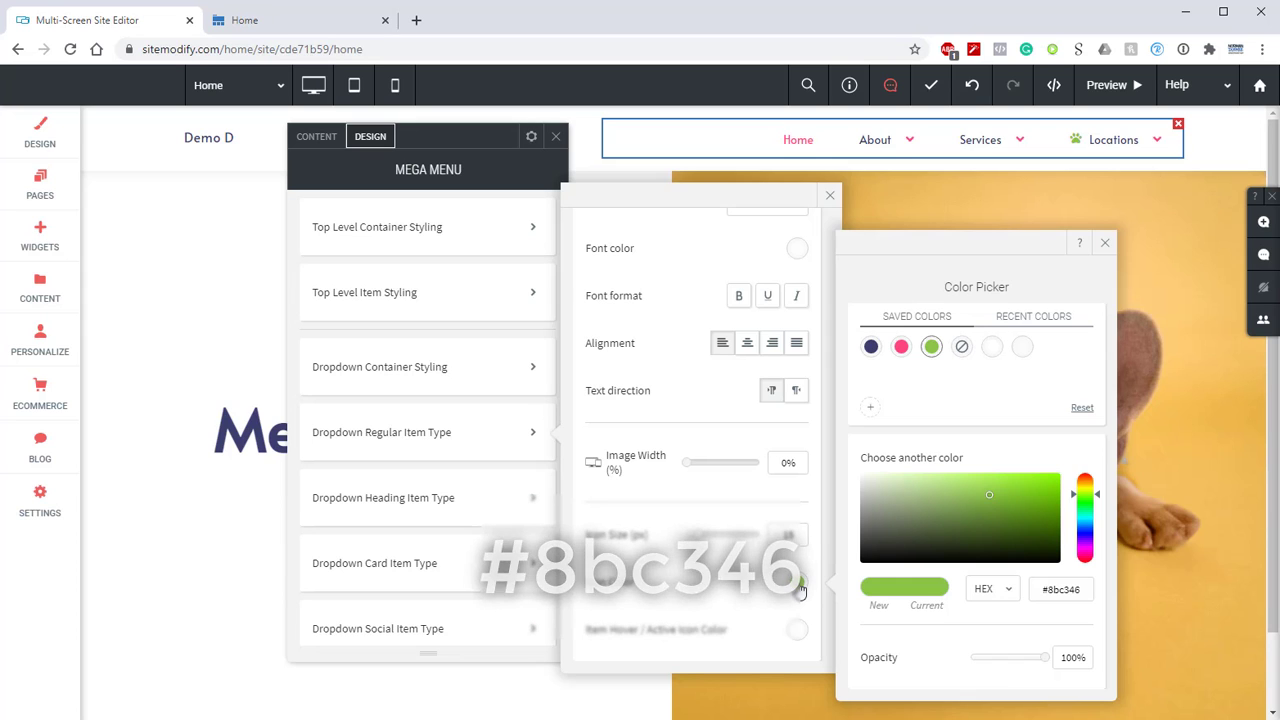
left_click(1104, 243)
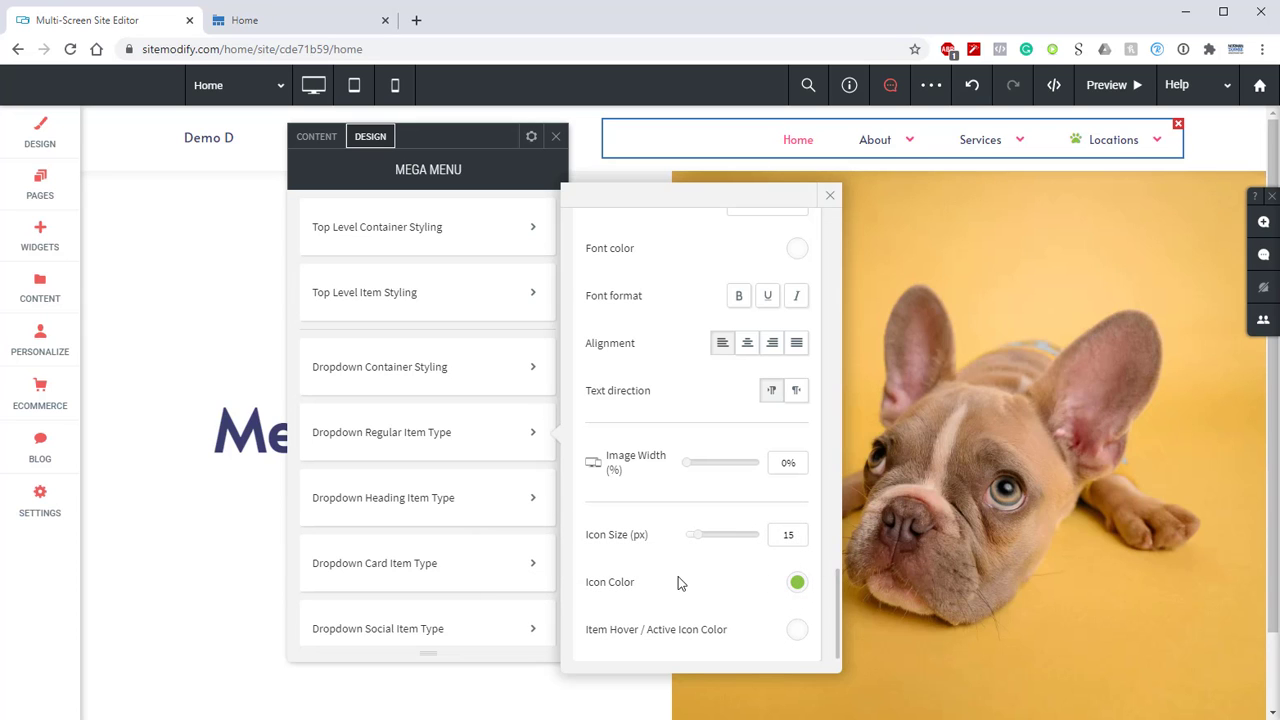
- Open the Dropdown Contact Item Type styling and review its padding, title text style and logo width, alignment and margin
scroll(531, 380, "down", 2)
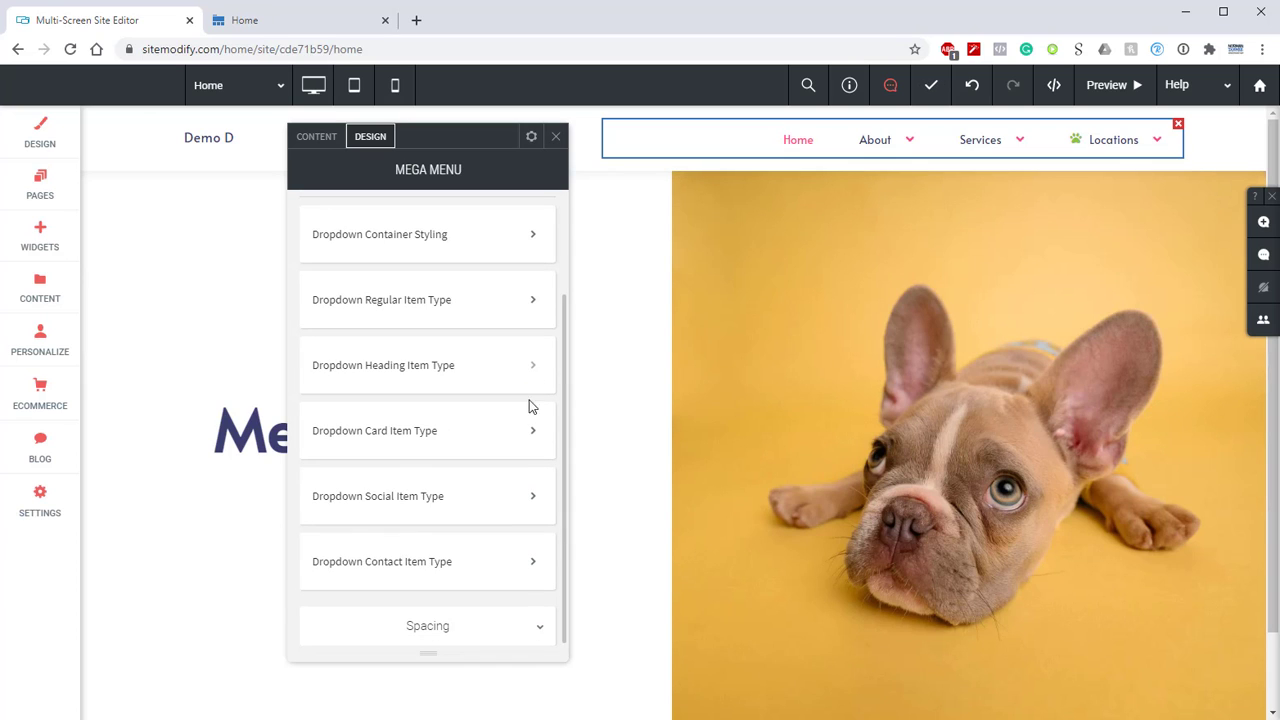
left_click(533, 566)
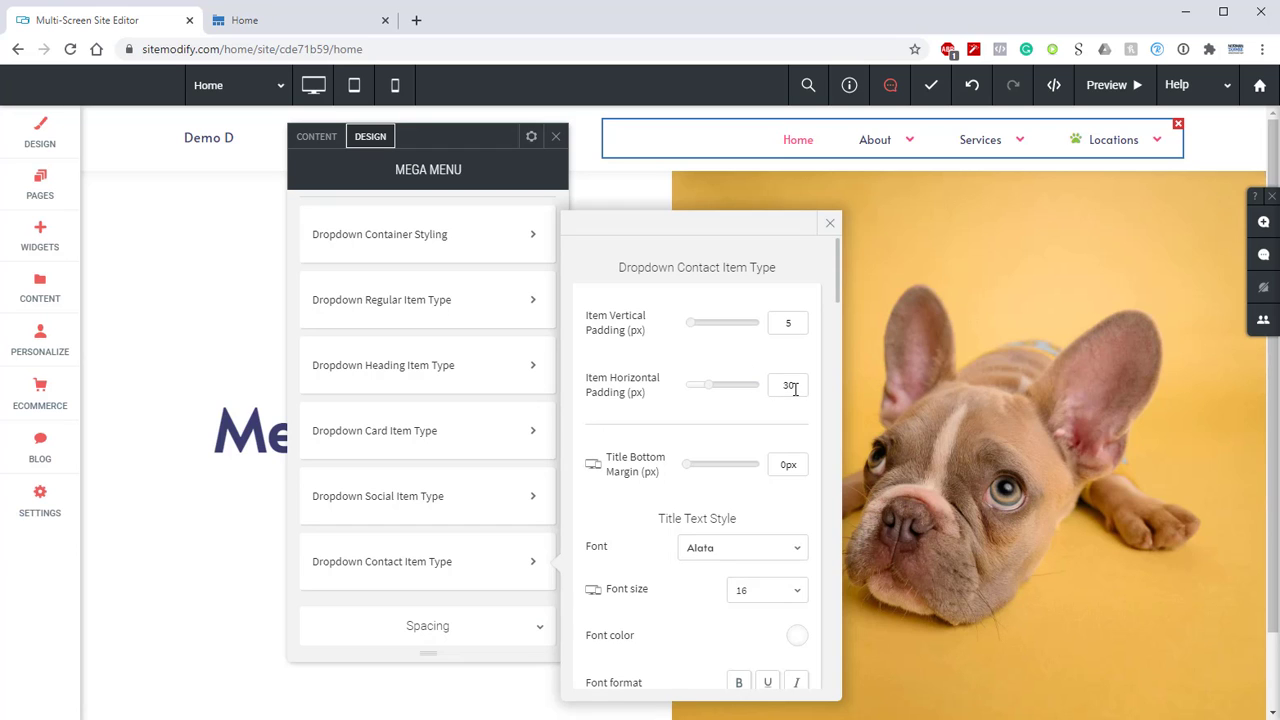
scroll(740, 400, "down", 3)
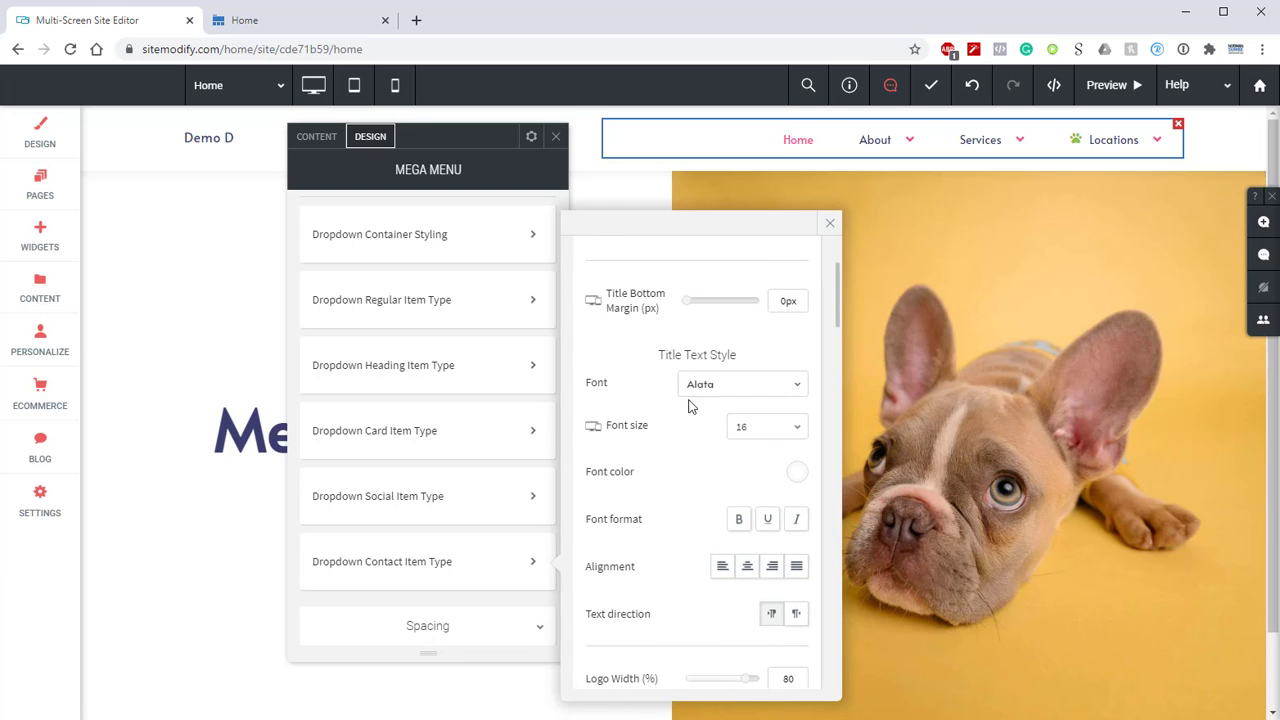
scroll(692, 408, "down", 1)
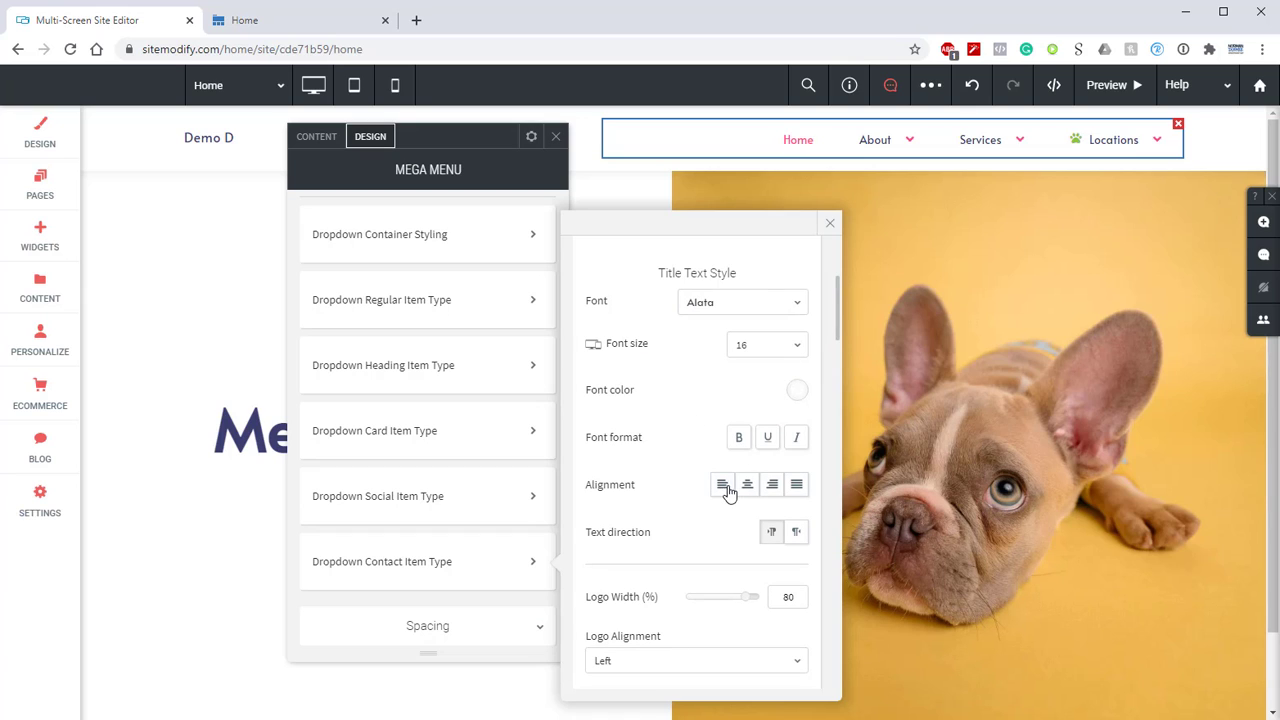
scroll(723, 448, "down", 3)
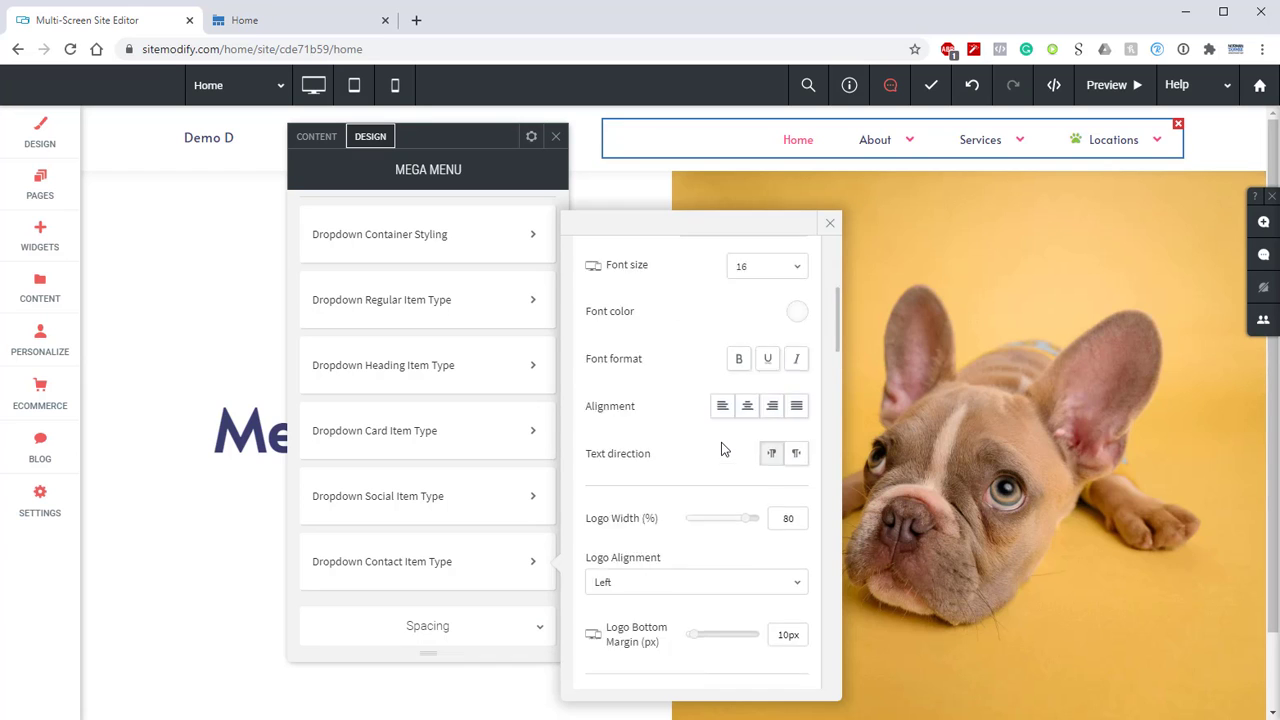
- Examine the contact item's Name Text Style, including bottom margin, font, size, color, bold format and alignment
scroll(715, 446, "down", 2)
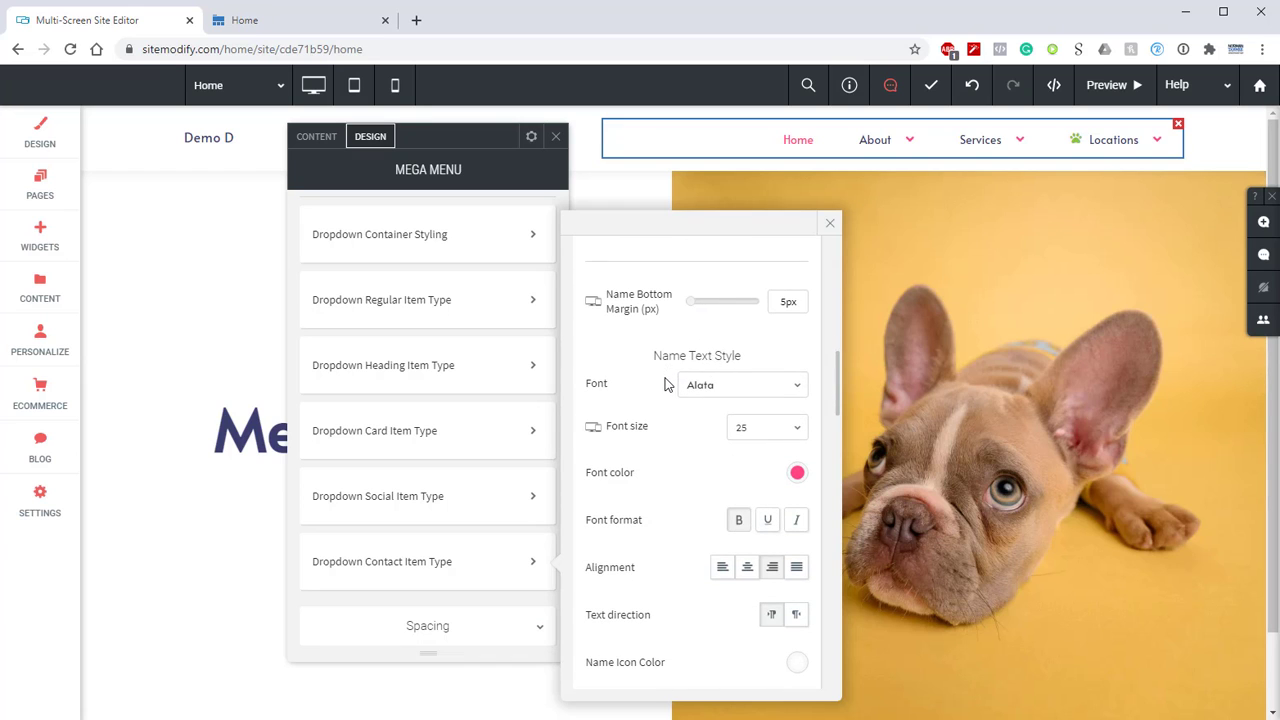
scroll(666, 387, "down", 1)
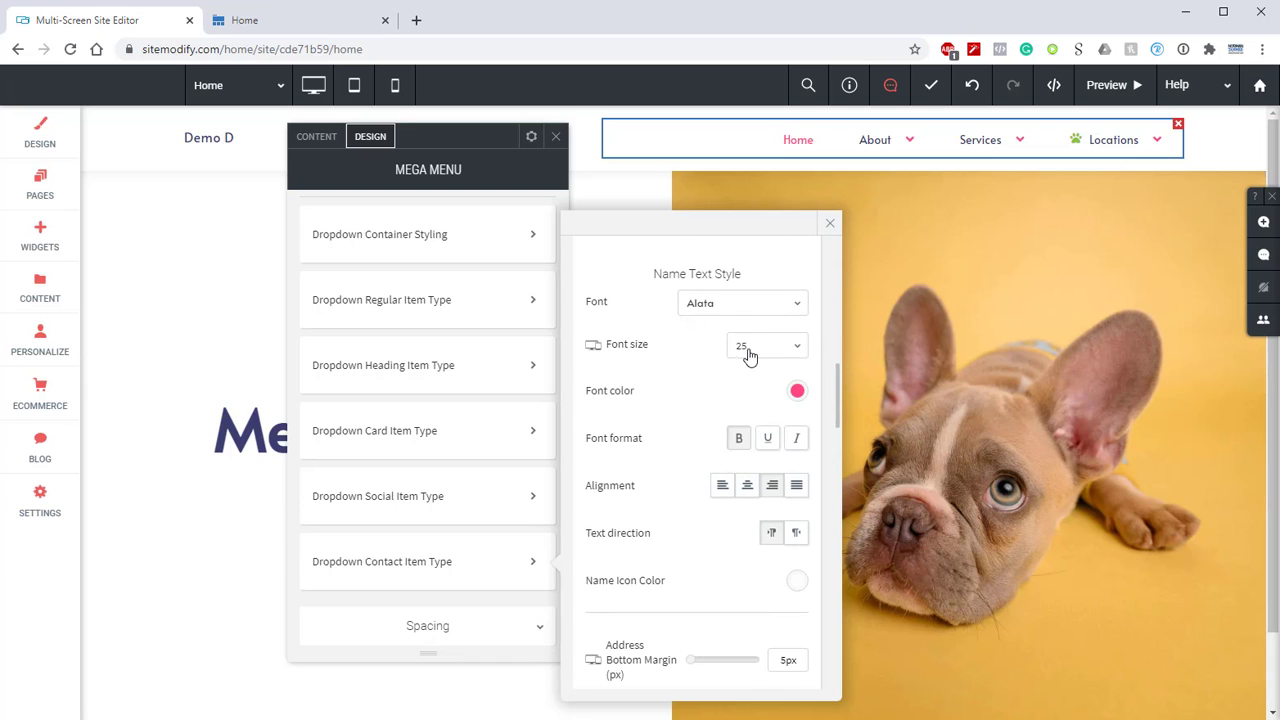
left_click(797, 392)
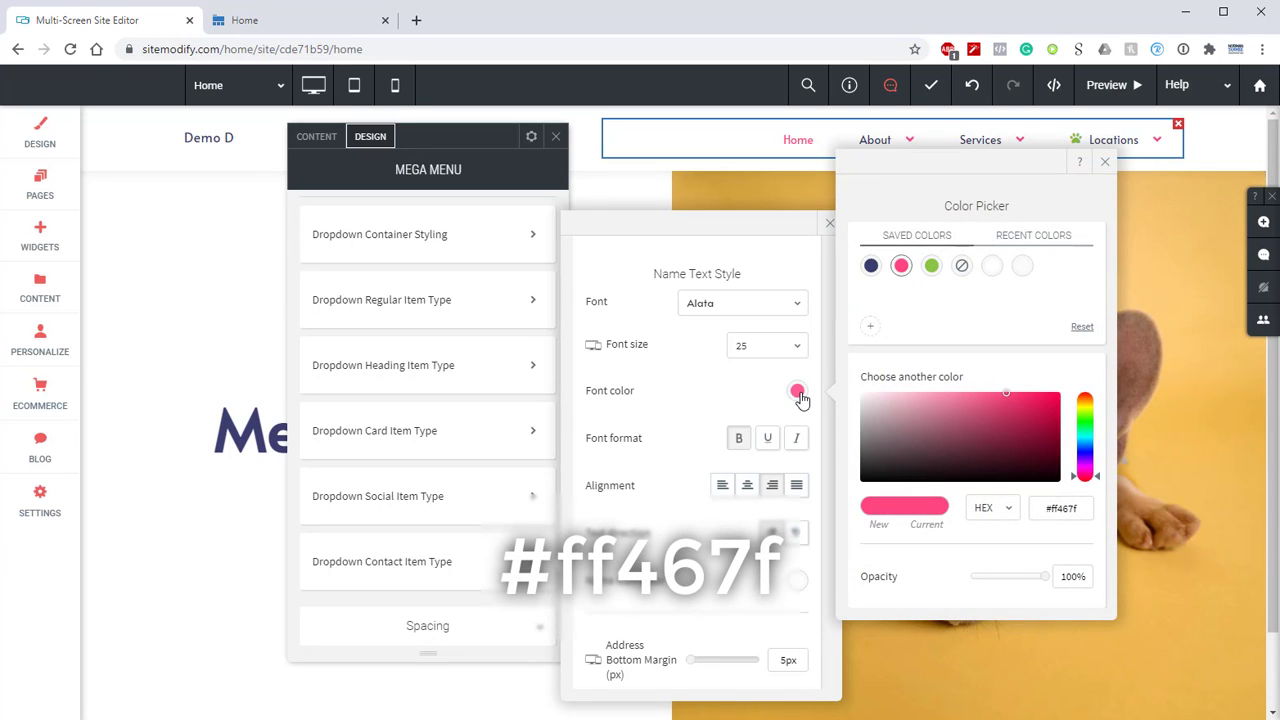
left_click(1105, 161)
scroll(689, 426, "down", 1)
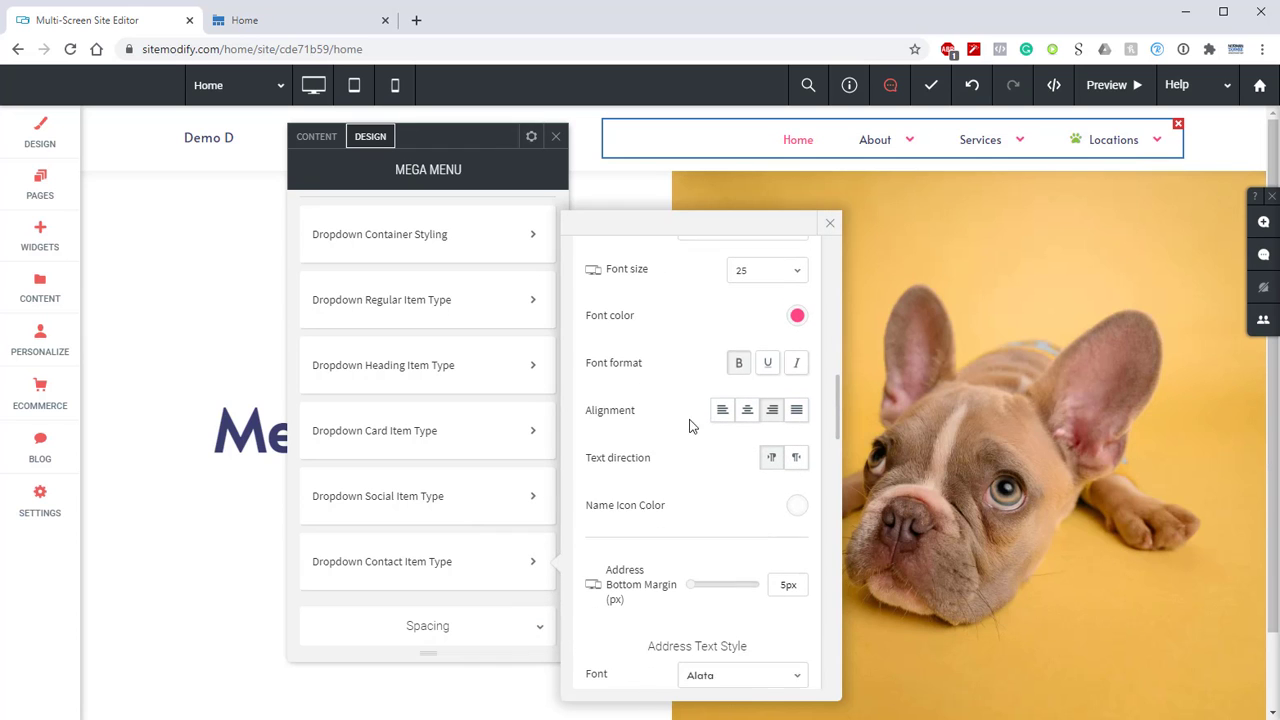
left_click(737, 364)
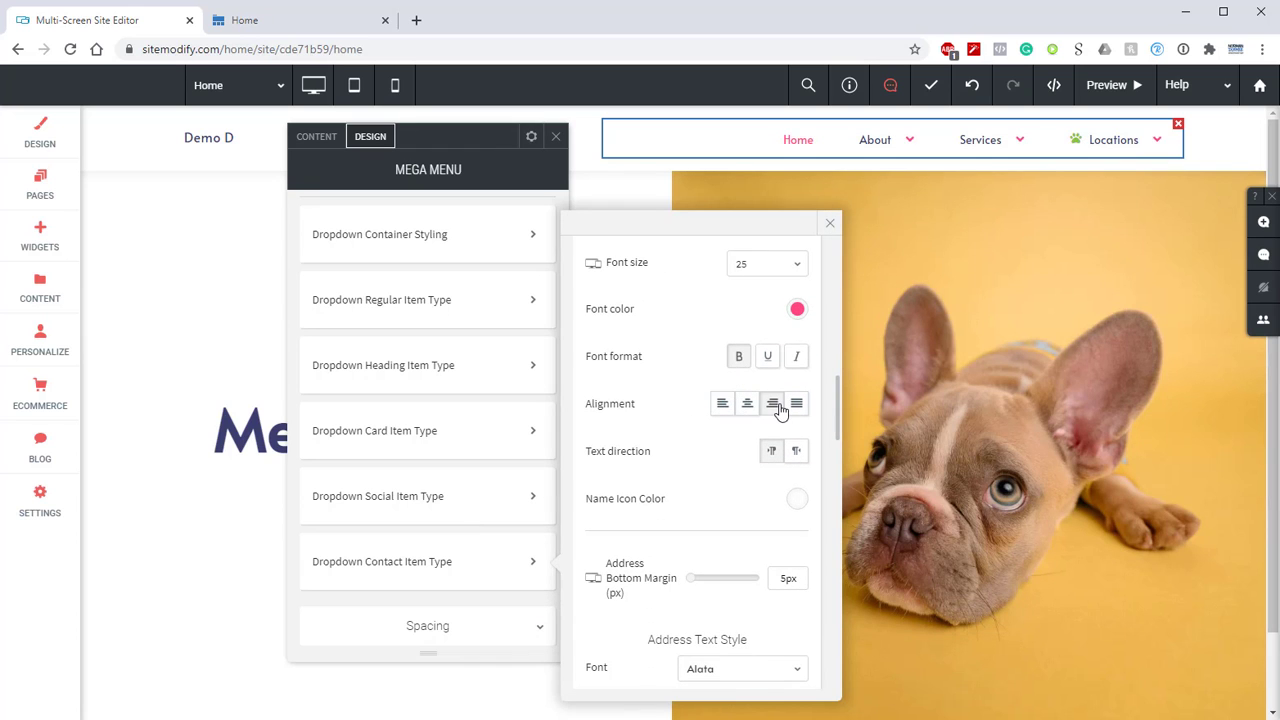
left_click(779, 406)
- Examine the contact item's Address Text Style, including bottom margin, font, size, color and alignment, plus the name and address icon colors
scroll(709, 440, "down", 1)
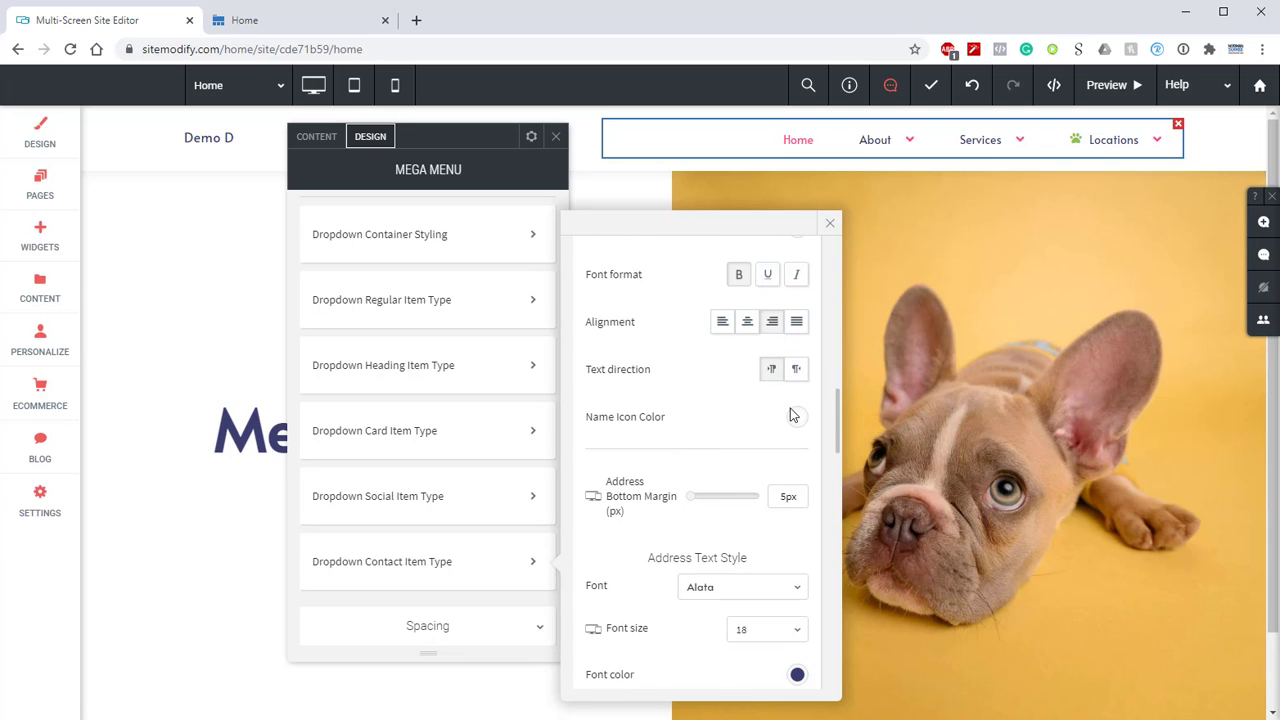
scroll(762, 426, "down", 2)
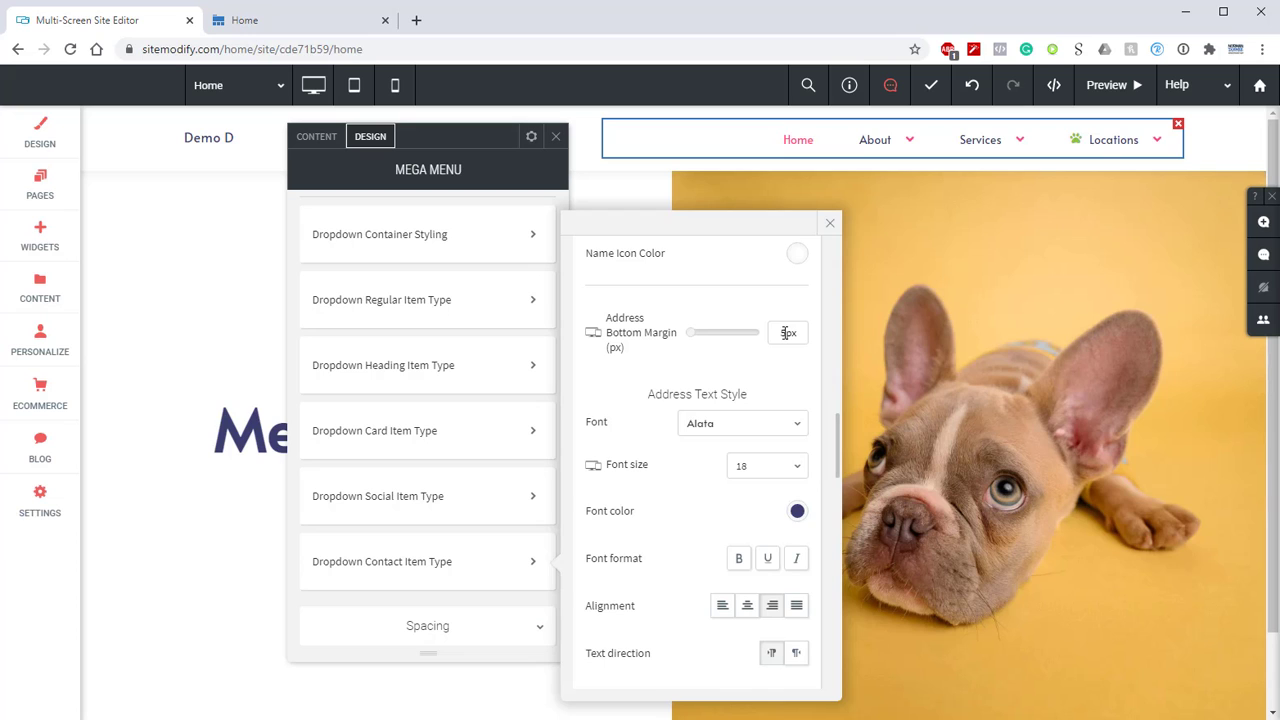
scroll(667, 376, "down", 1)
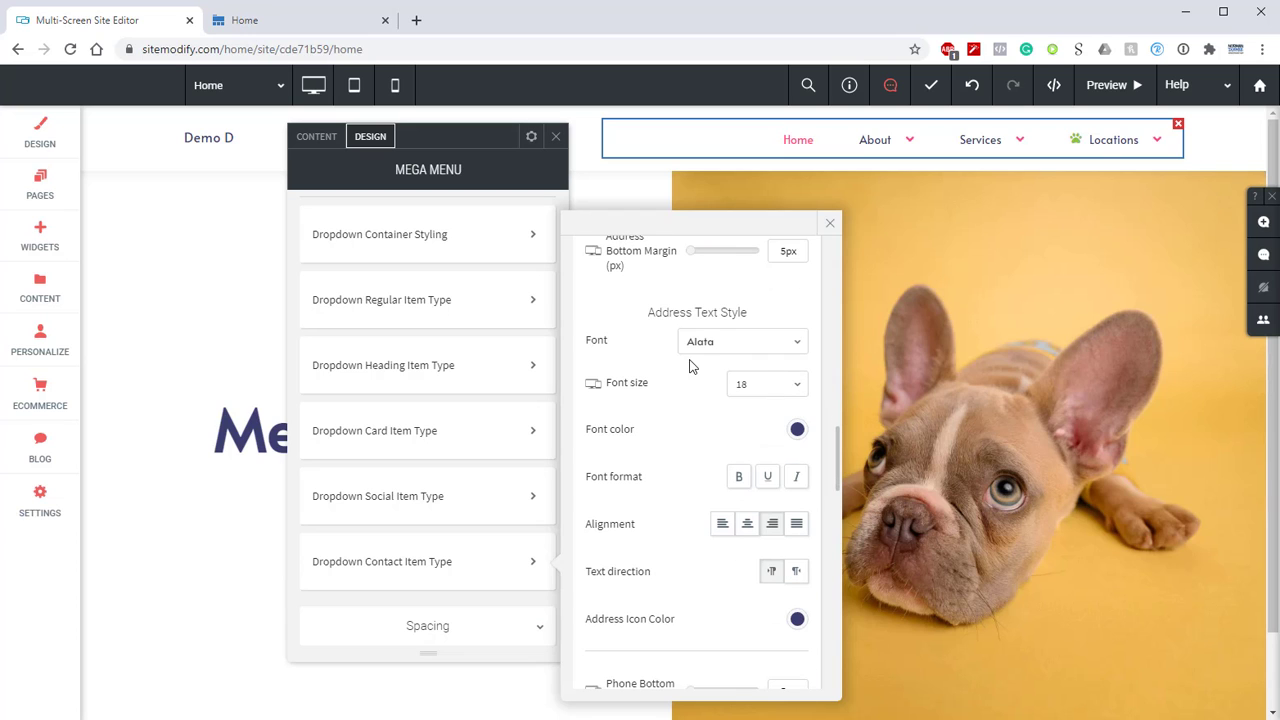
scroll(648, 366, "down", 1)
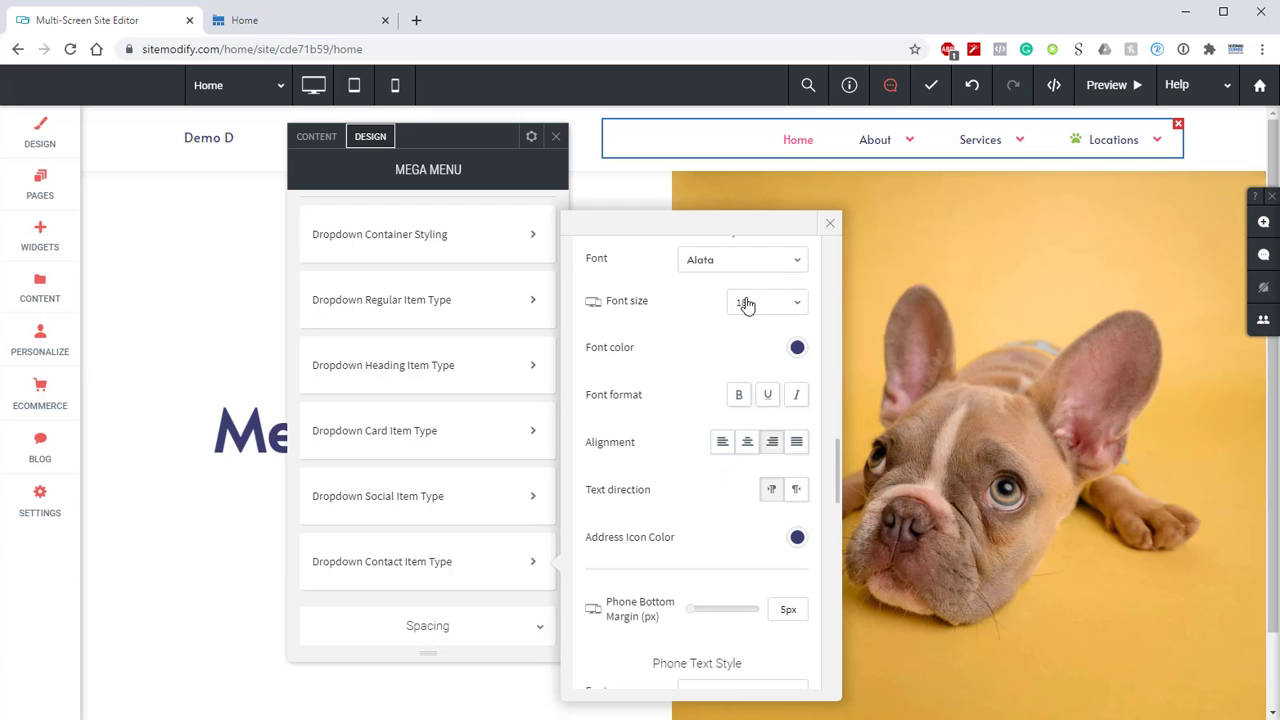
left_click(797, 350)
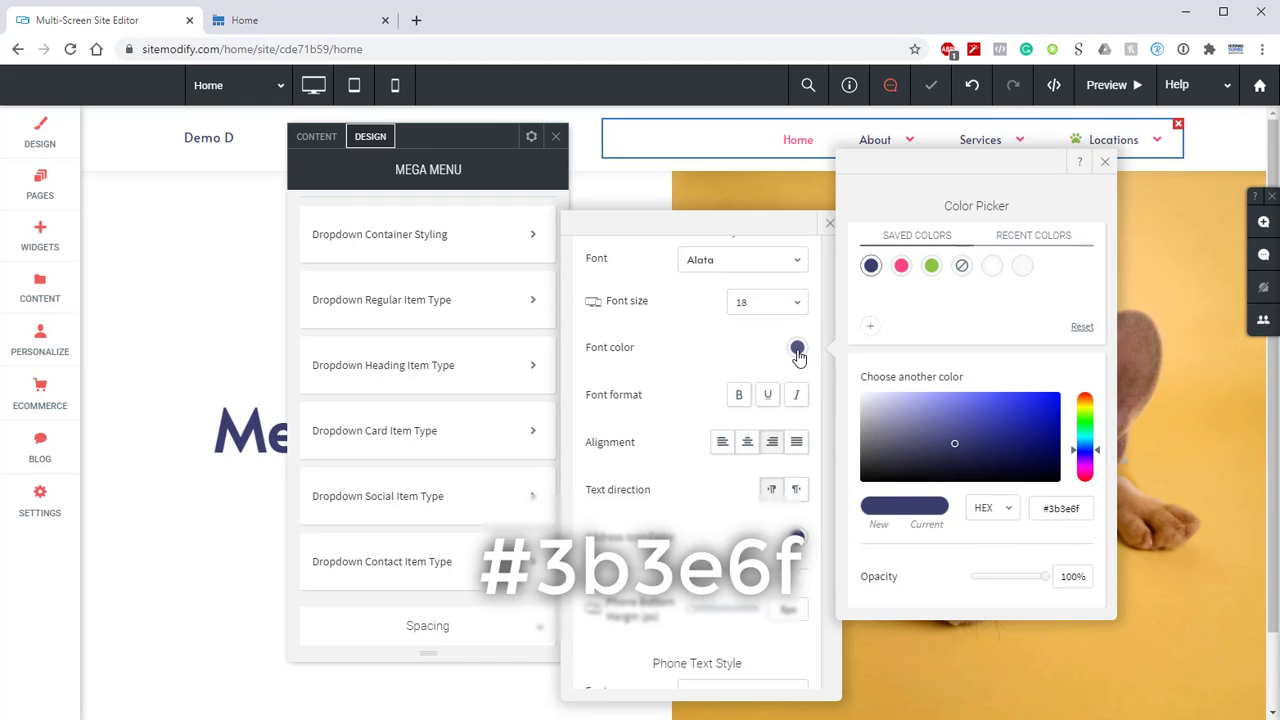
left_click(1105, 161)
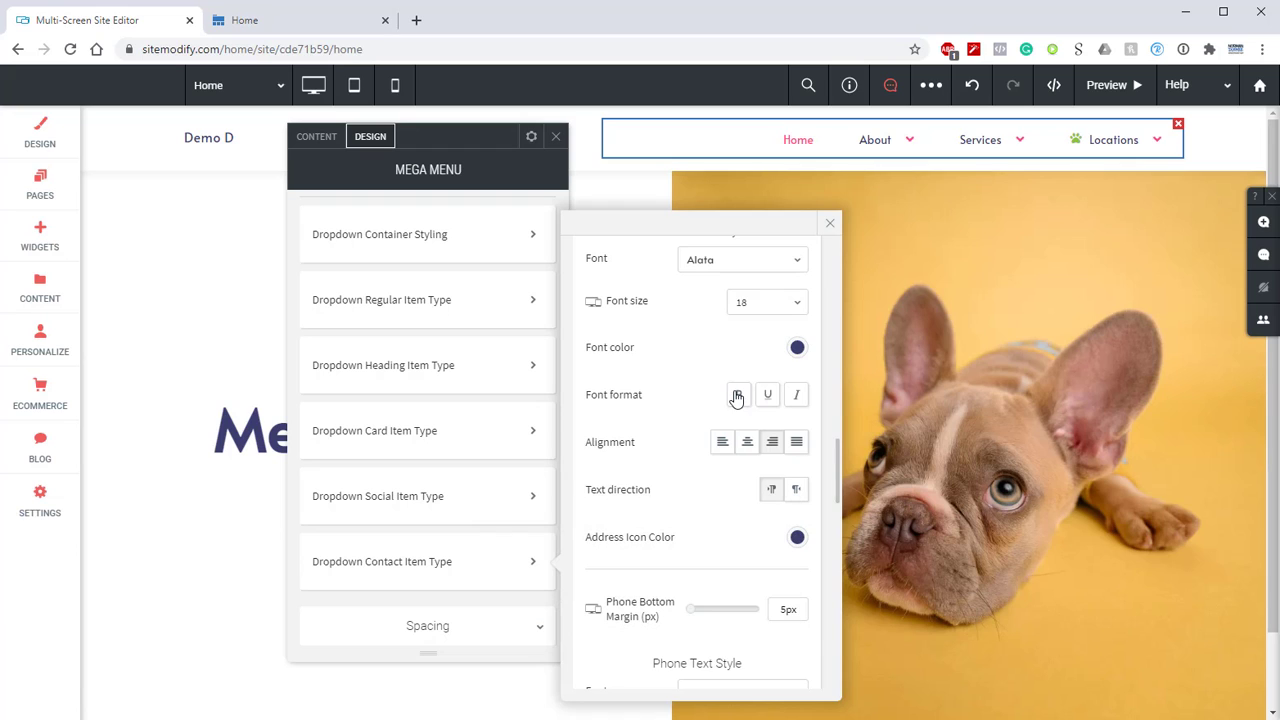
scroll(737, 398, "down", 1)
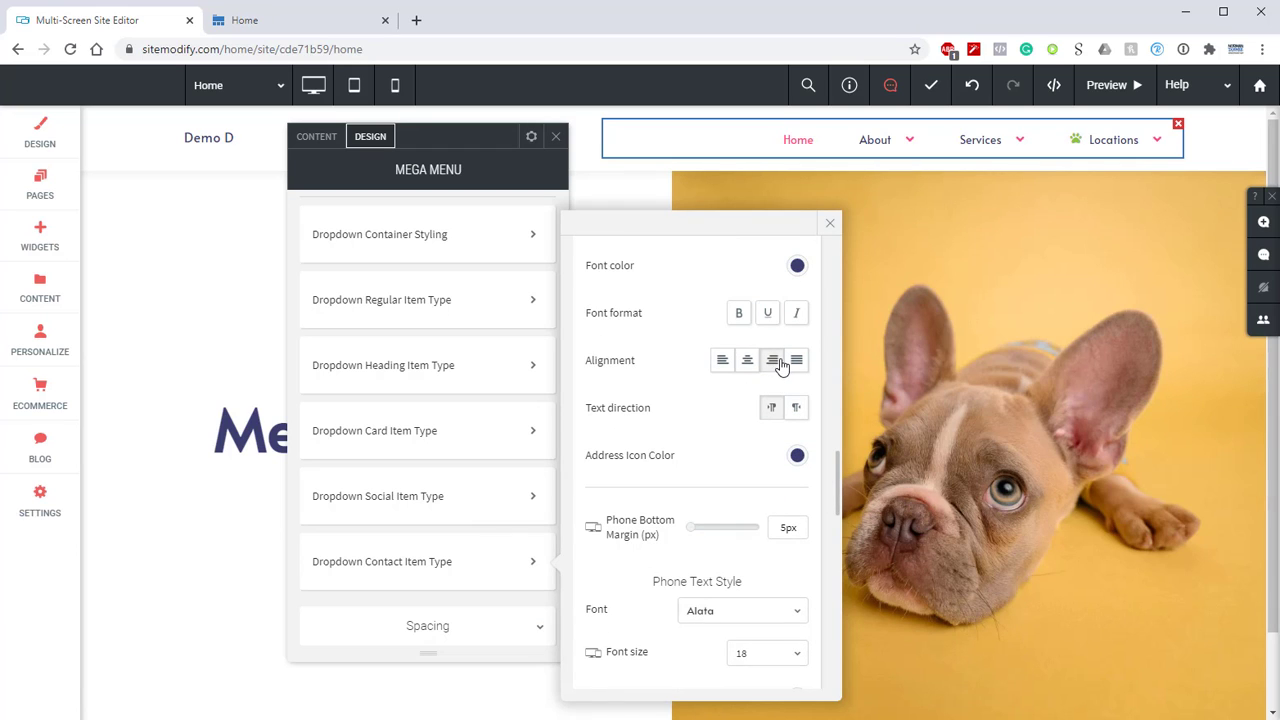
left_click(797, 458)
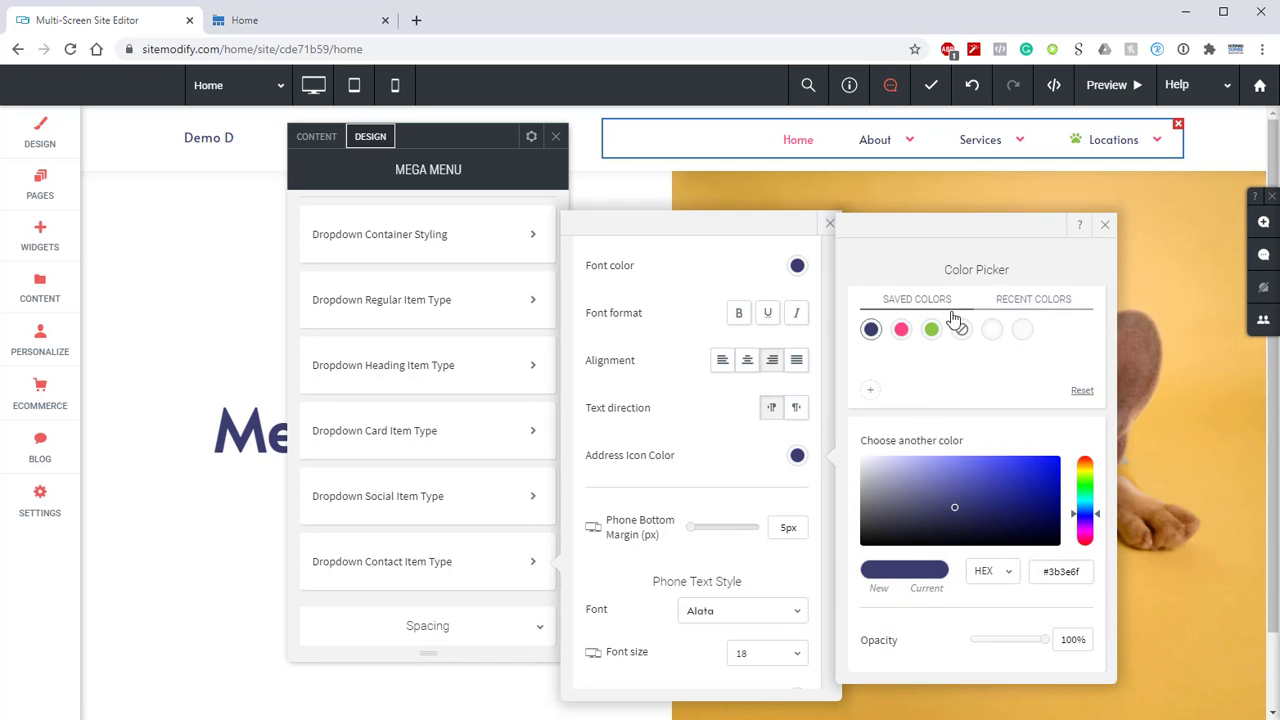
left_click(1105, 224)
- Review the contact item's Phone Text Style, including bottom margin, font, size, color and alignment, and inspect the phone icon color
scroll(680, 400, "down", 3)
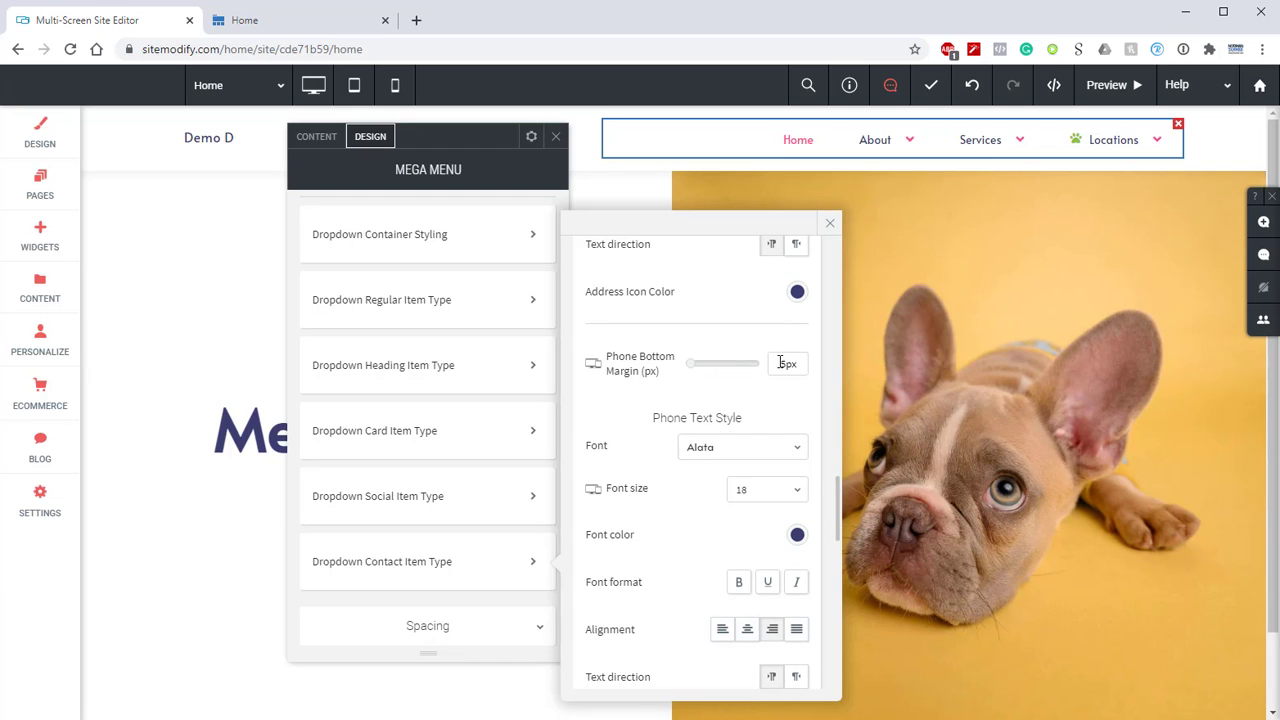
scroll(691, 337, "down", 2)
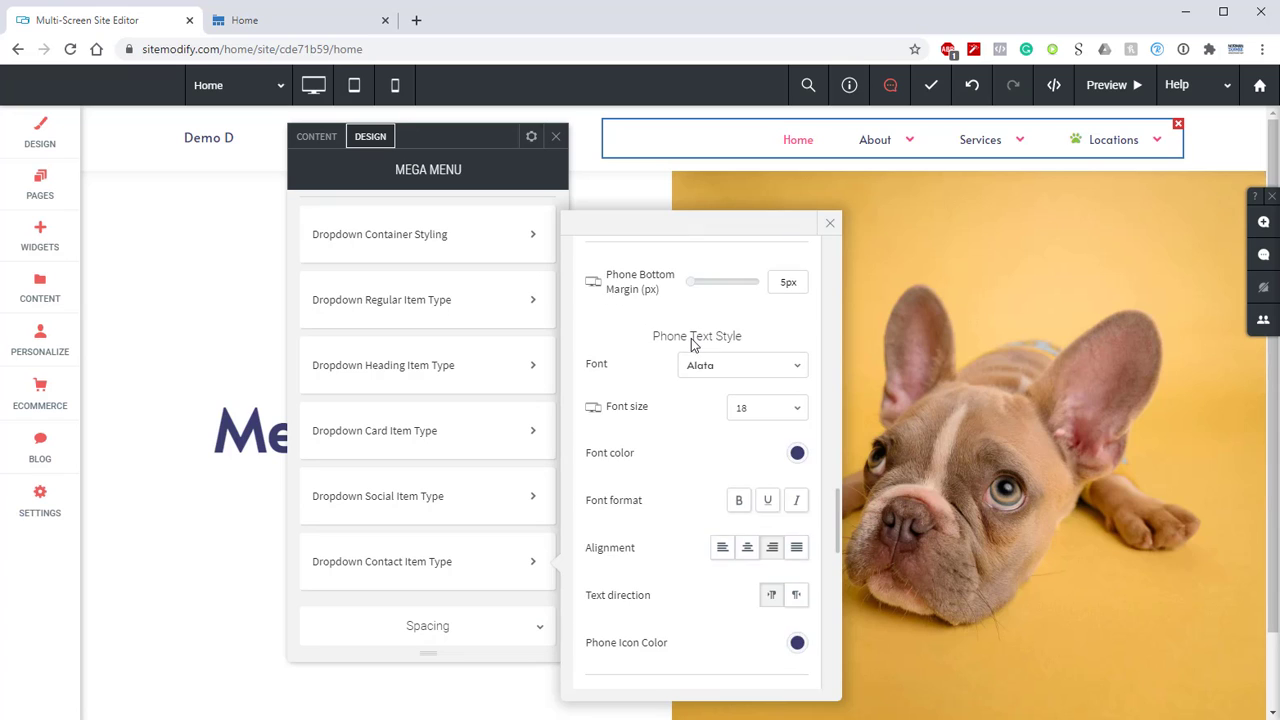
scroll(691, 342, "down", 2)
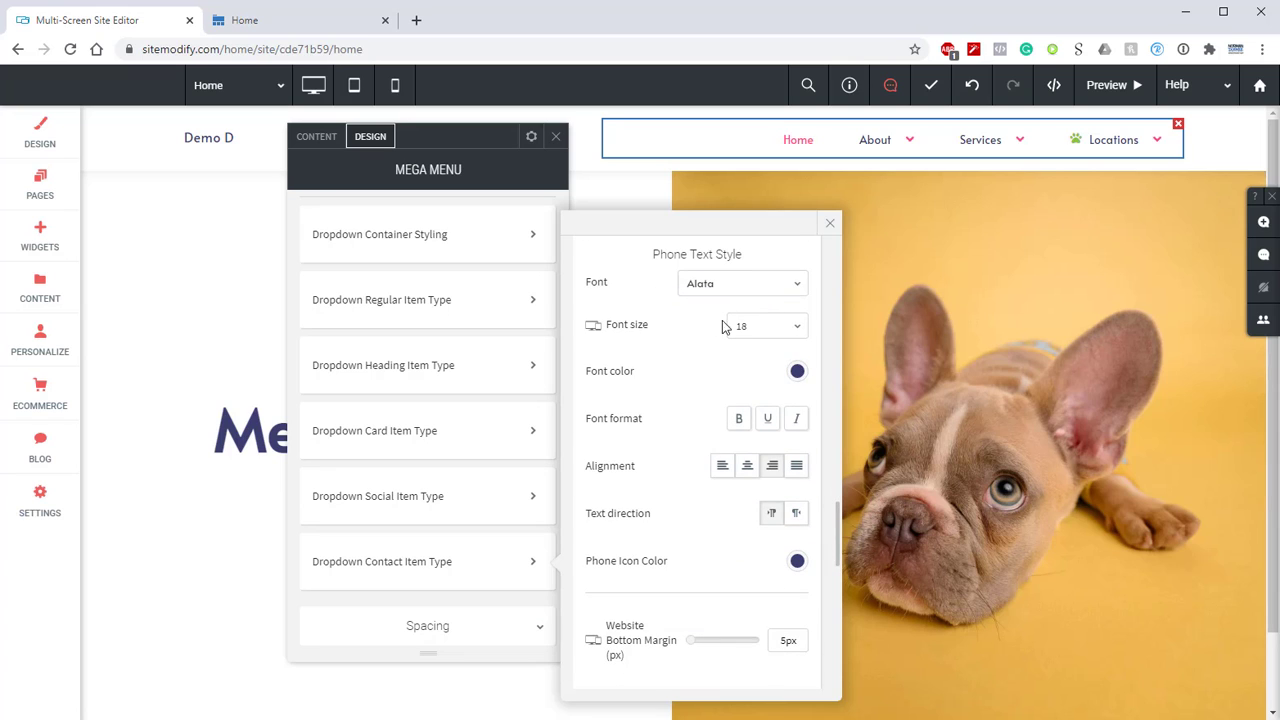
left_click(797, 373)
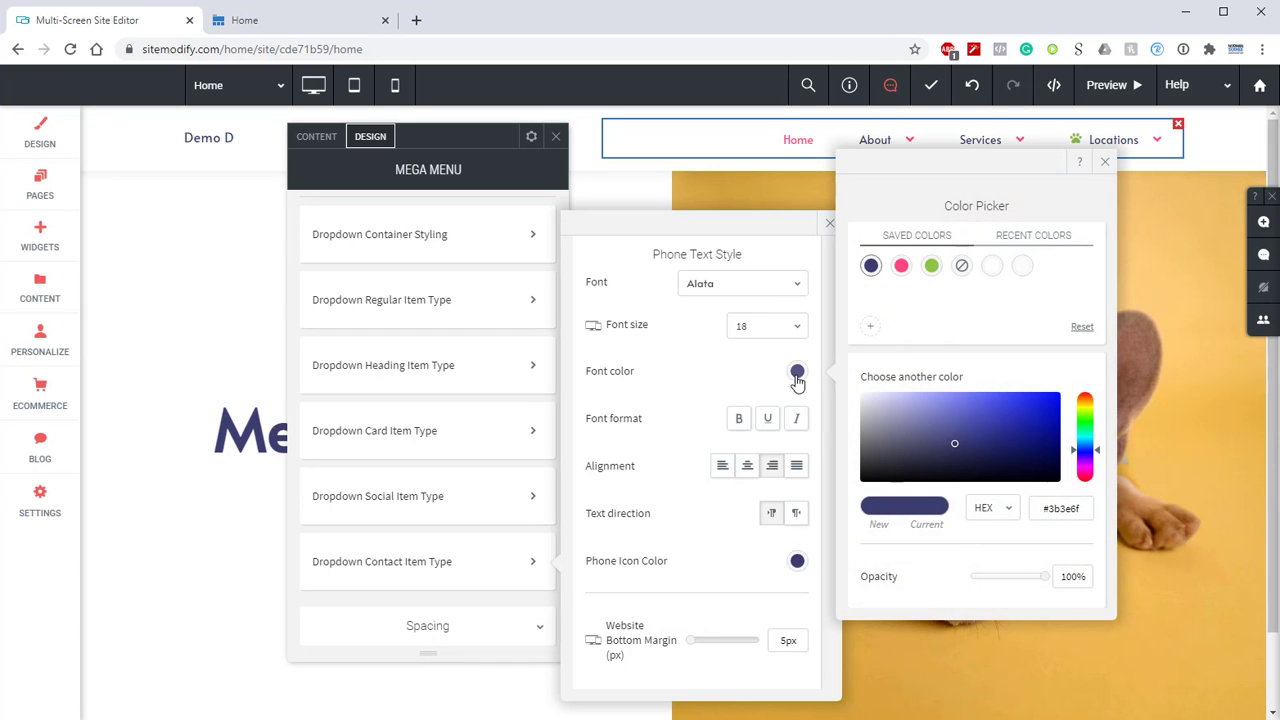
left_click(1104, 166)
scroll(746, 297, "down", 1)
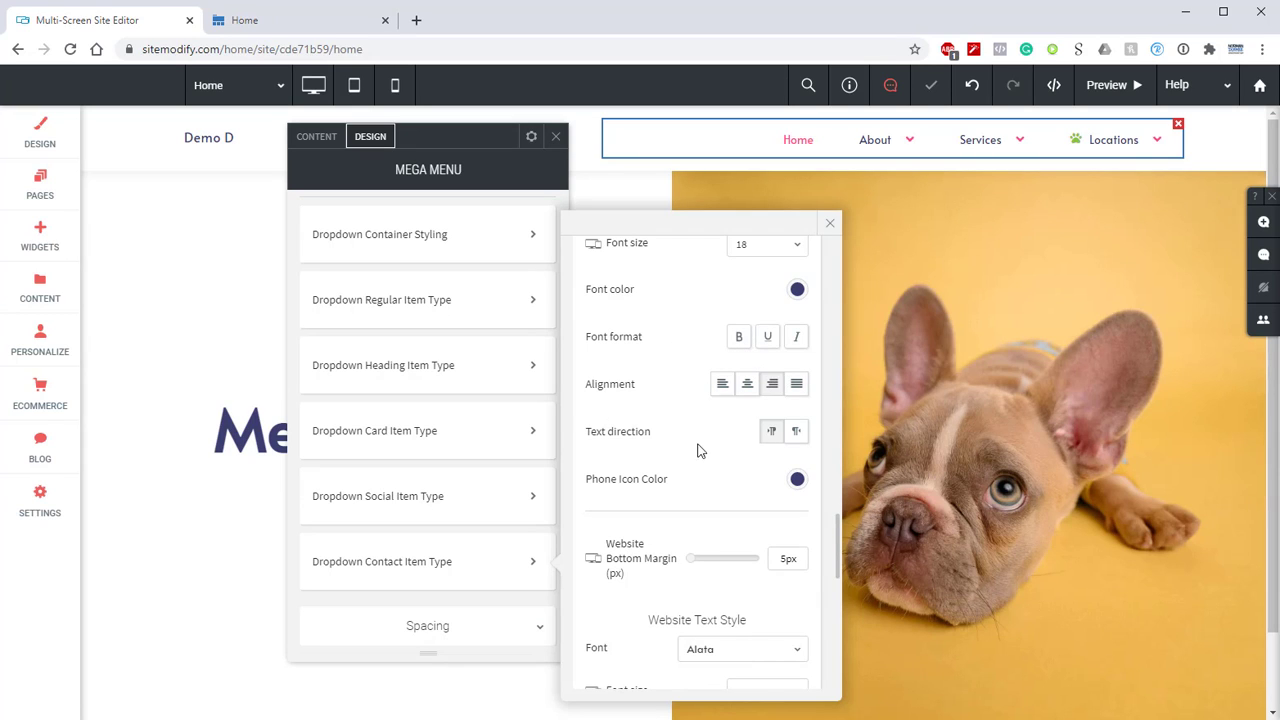
scroll(660, 476, "down", 1)
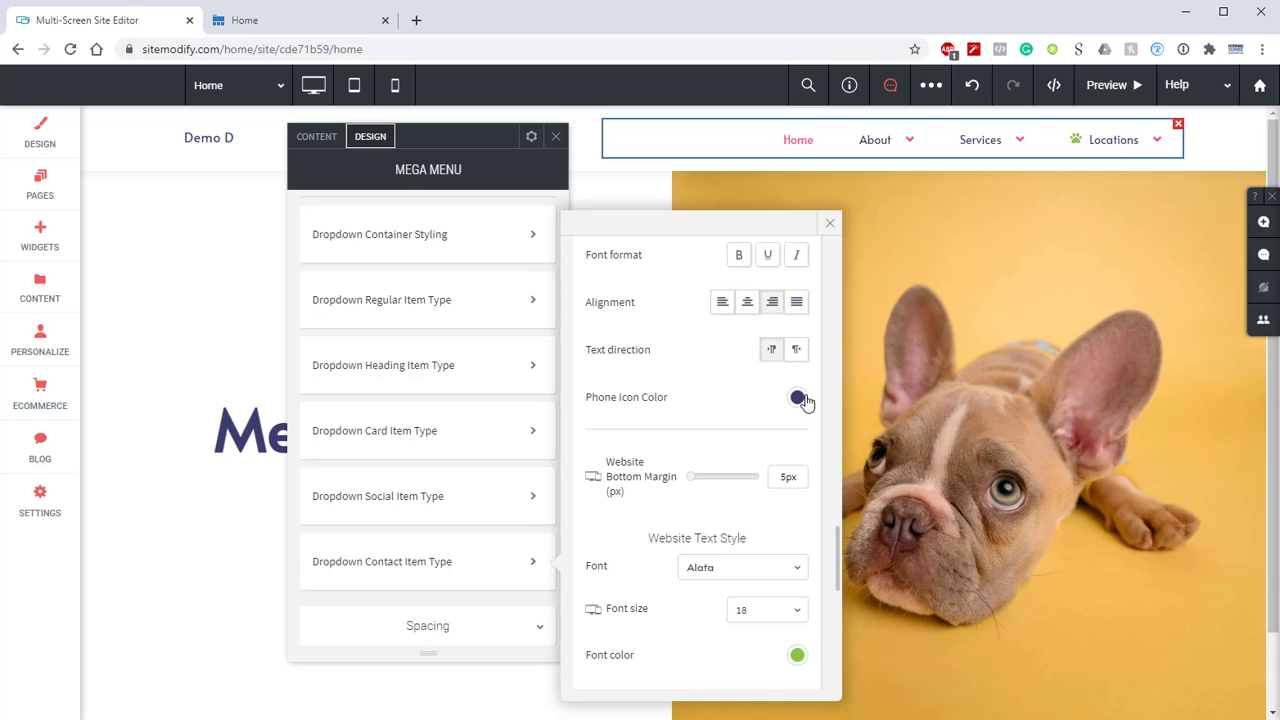
left_click(798, 398)
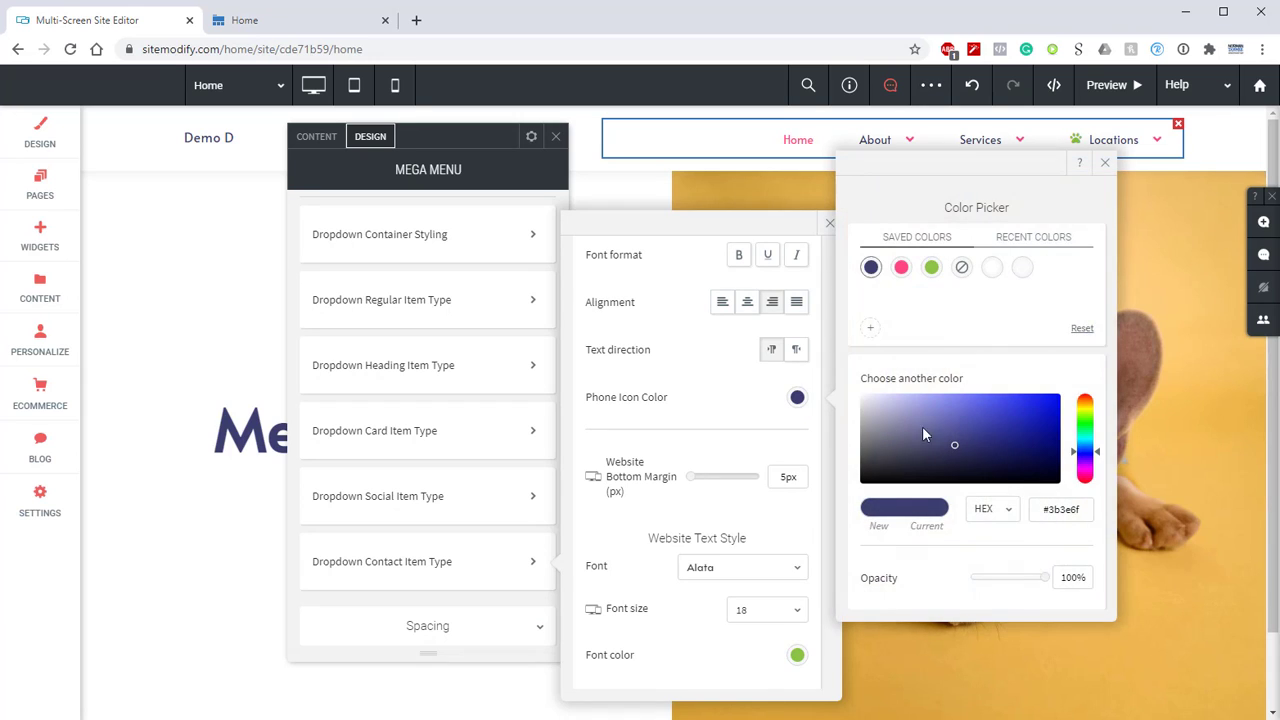
left_click(1105, 165)
- Check the contact item's Website Text Style, including bottom margin, font, size, color, alignment and website icon color
scroll(709, 390, "down", 1)
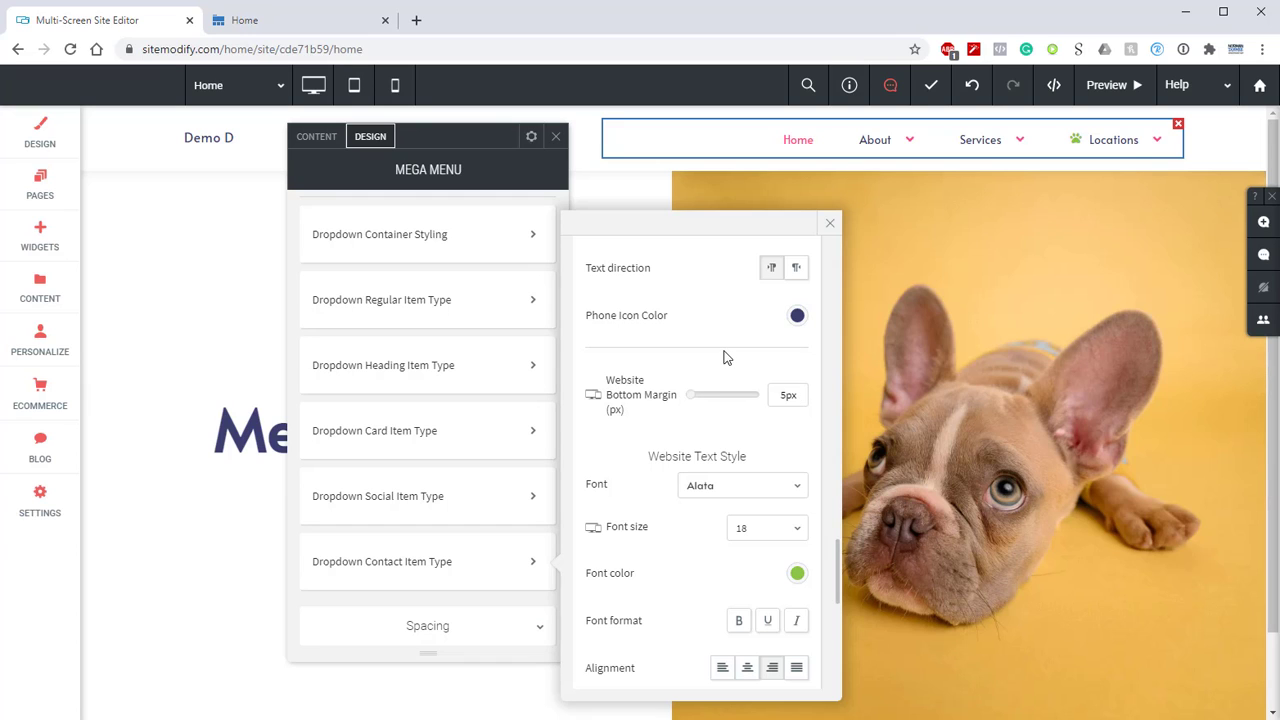
scroll(714, 371, "down", 2)
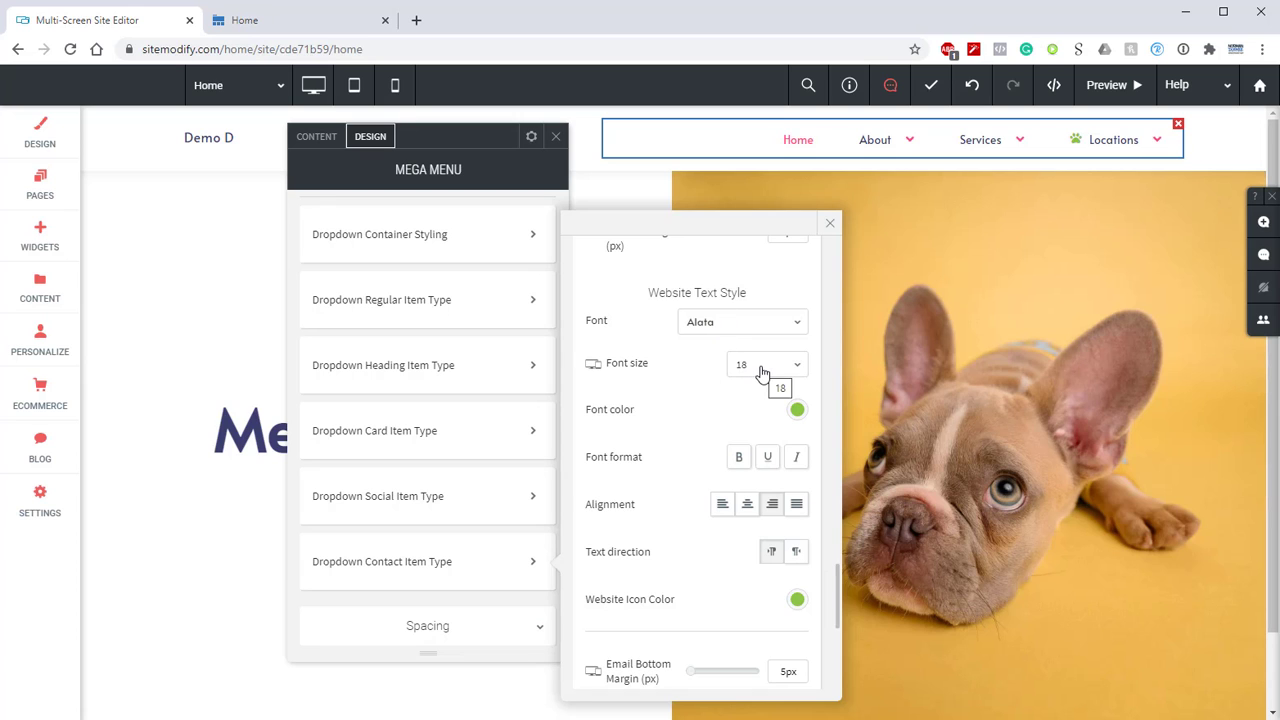
left_click(795, 412)
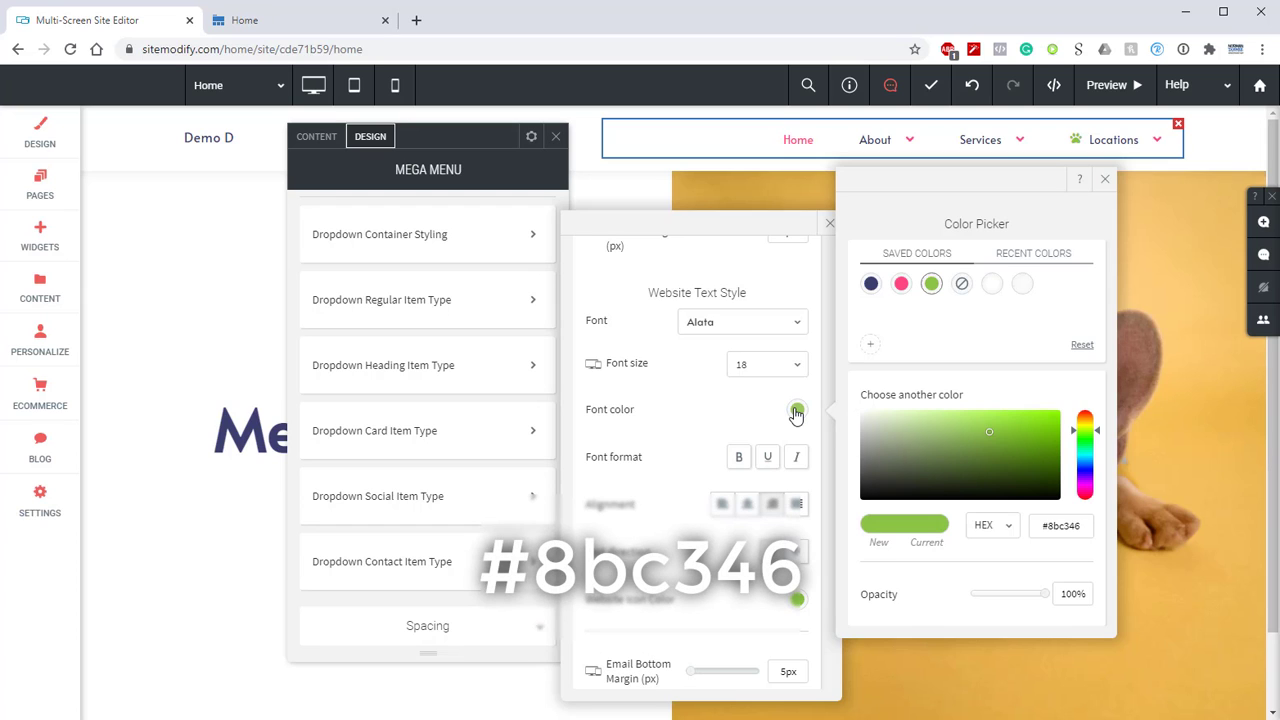
left_click(1105, 178)
scroll(714, 457, "down", 3)
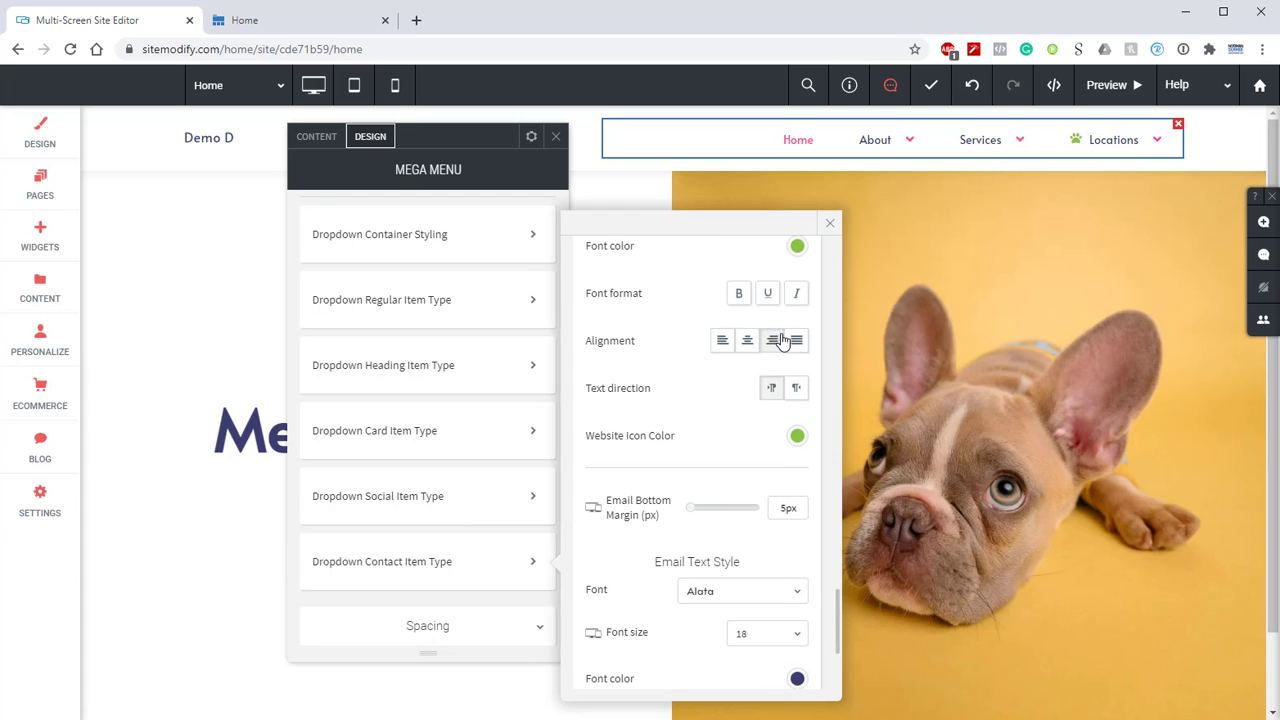
- Inspect the contact item's Email Text Style margin, font, color, alignment and icon color, and close the contact item styling
scroll(785, 373, "down", 1)
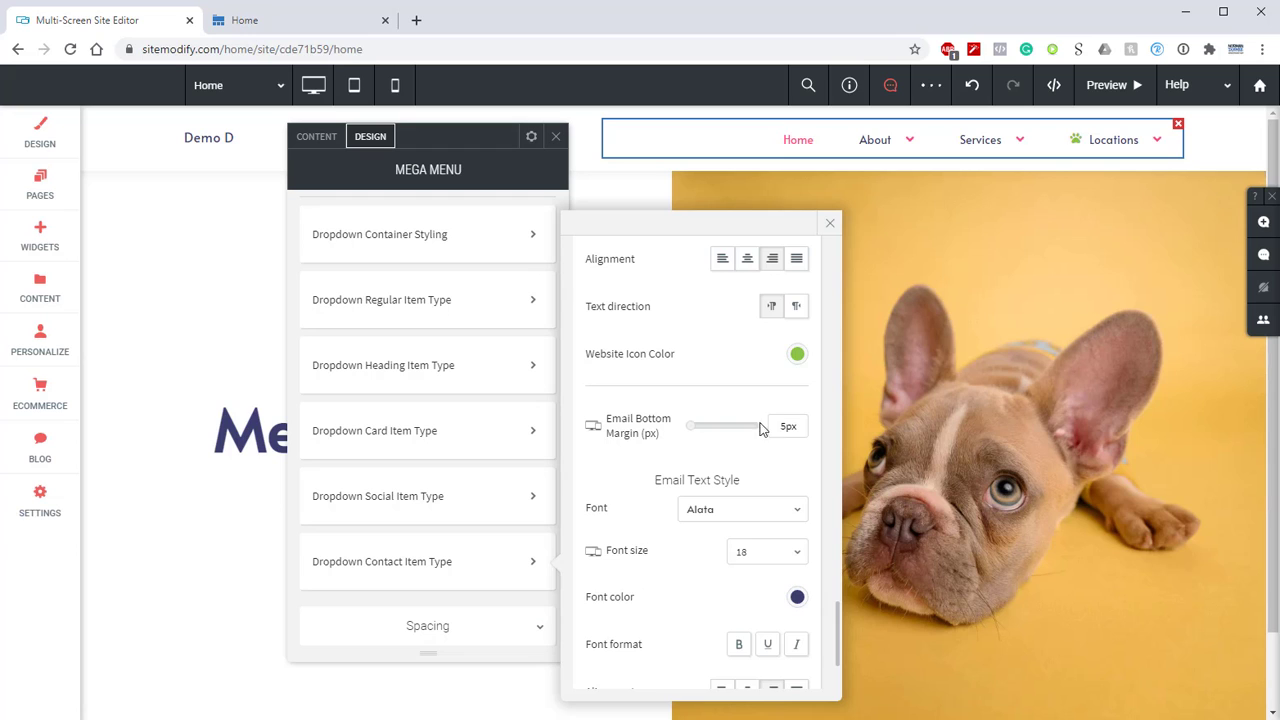
scroll(700, 361, "down", 2)
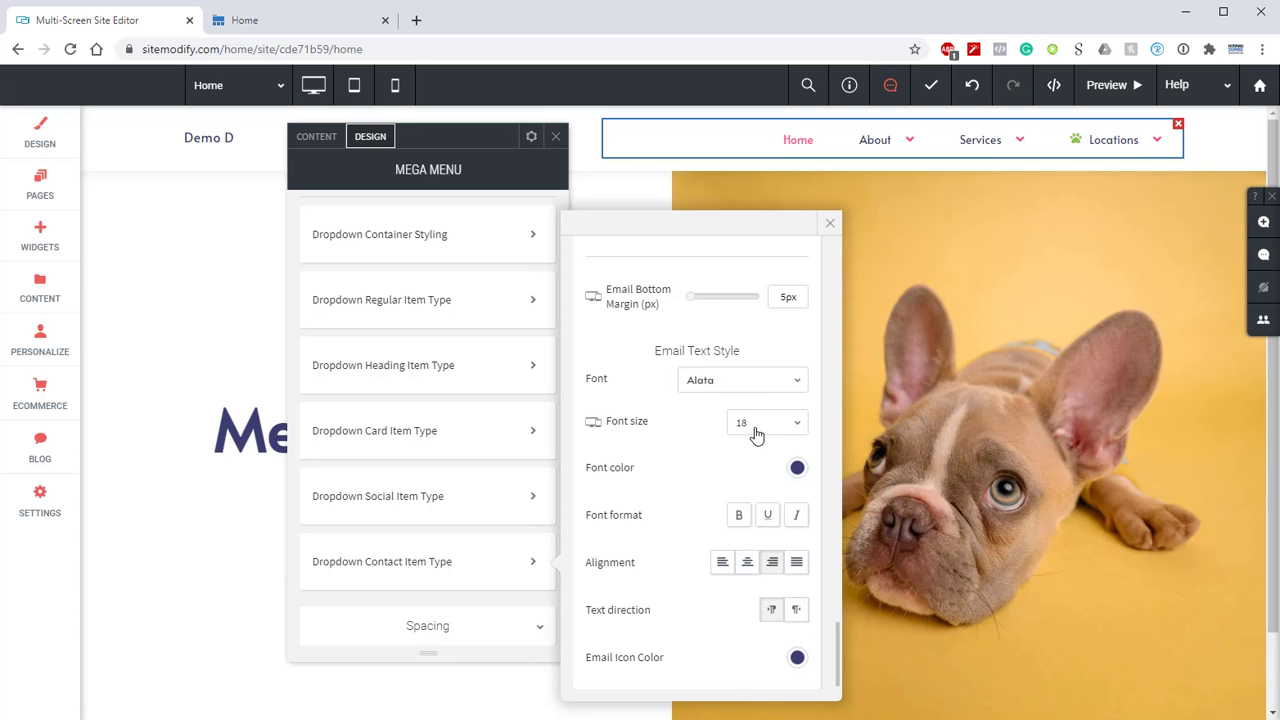
left_click(797, 468)
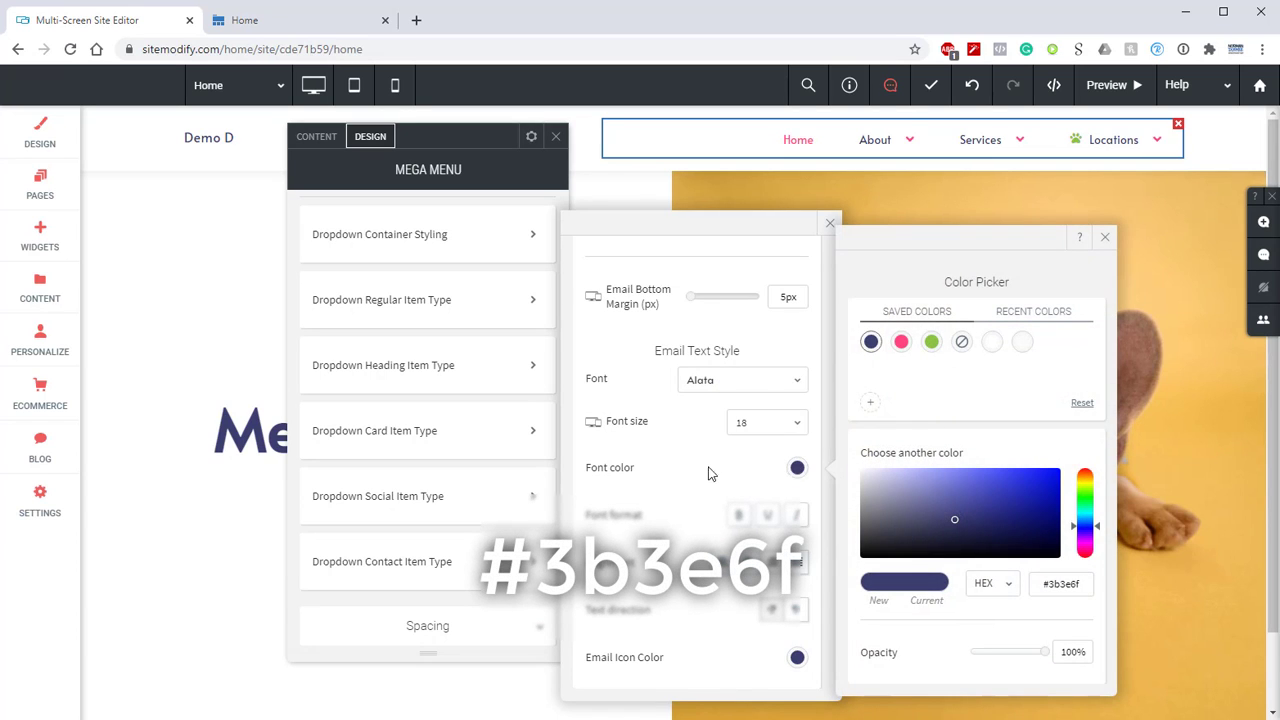
left_click(1104, 237)
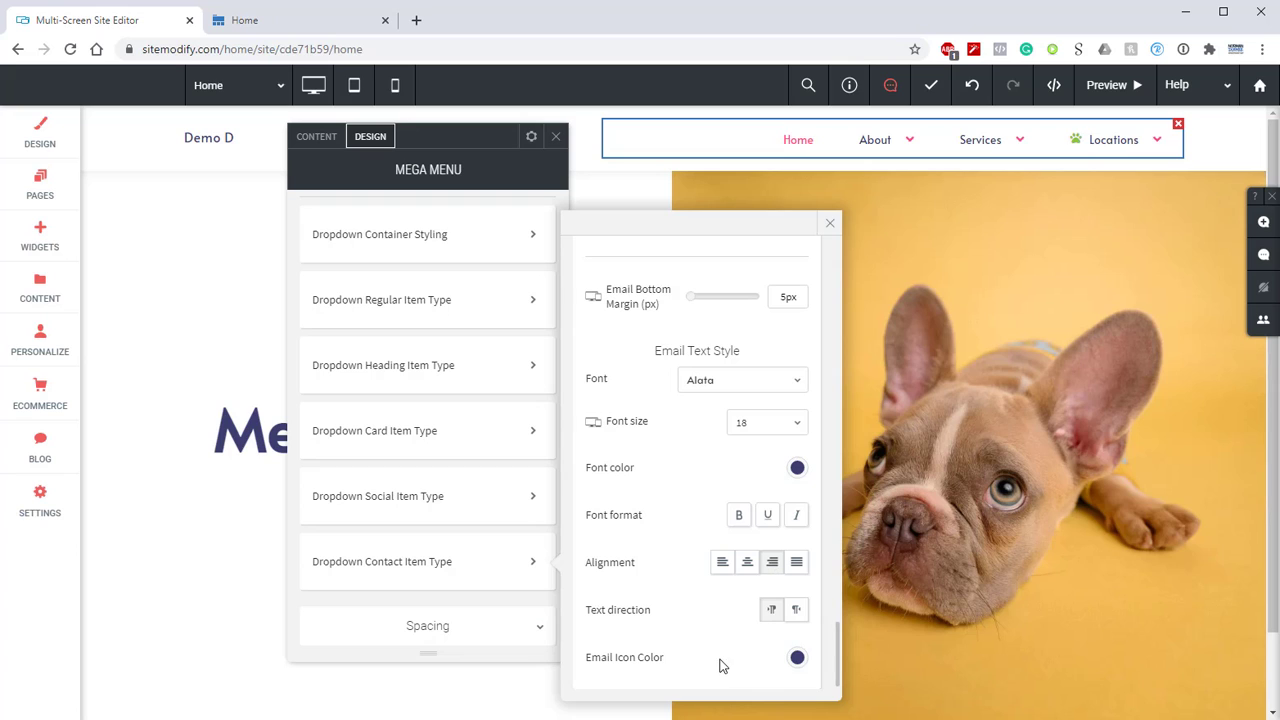
left_click(831, 224)
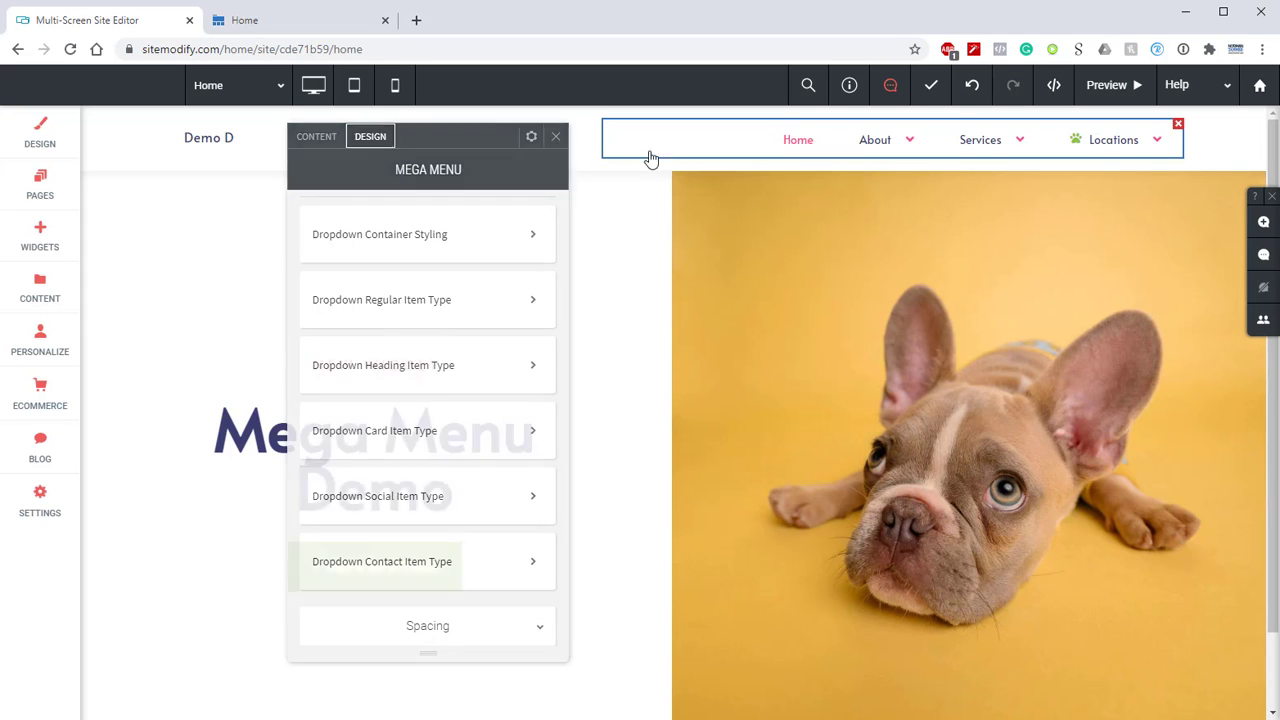
- Preview the site and compare its open Locations dropdown with the one on the demo site
left_click(1115, 88)
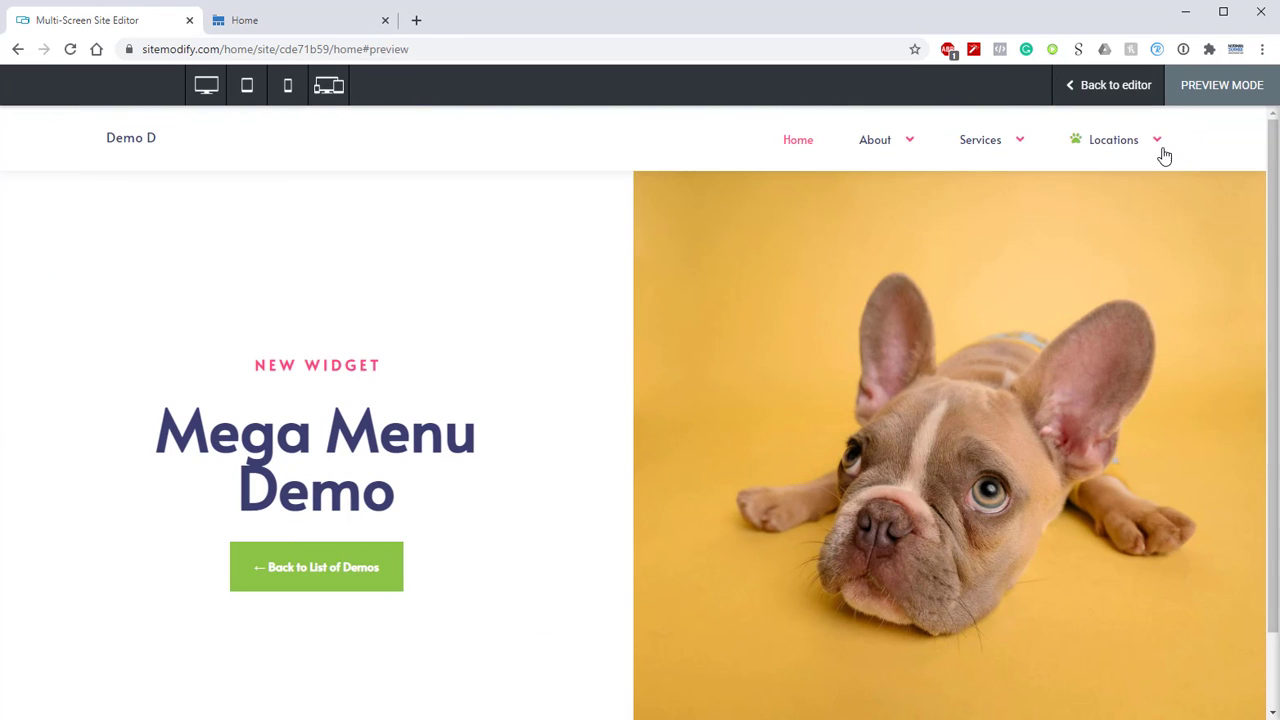
mouse_move(1145, 150)
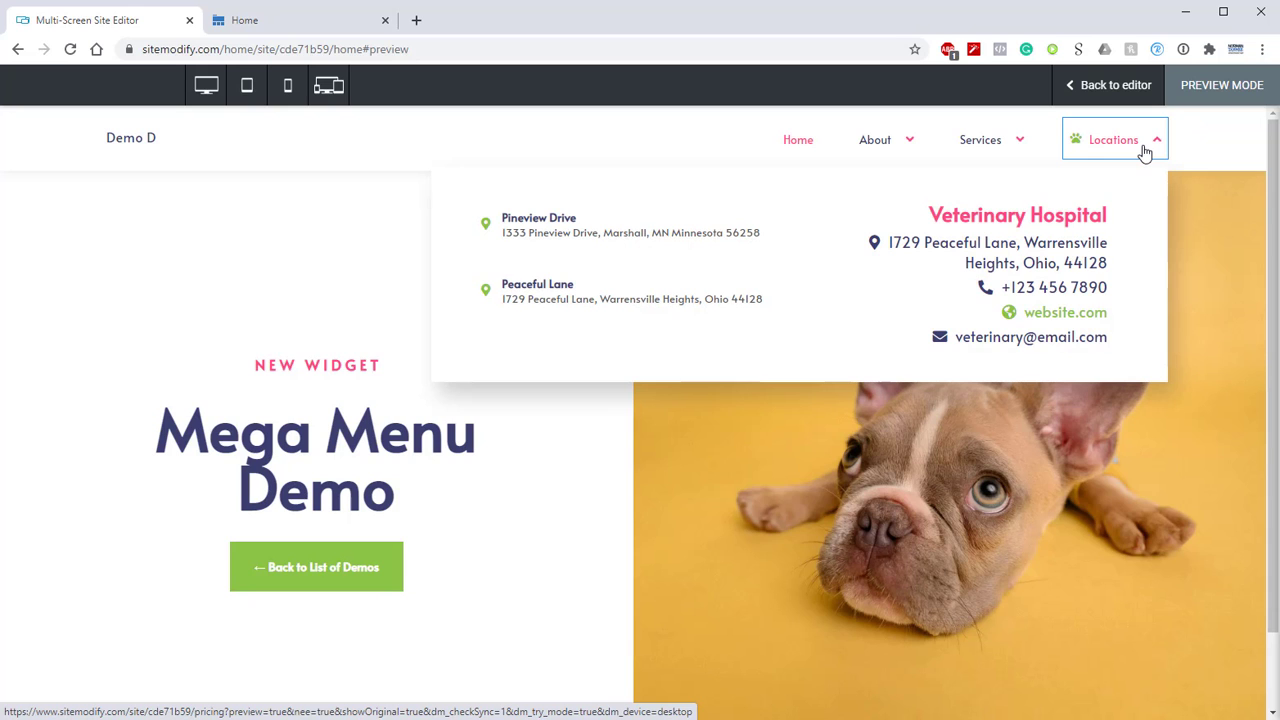
left_click(332, 29)
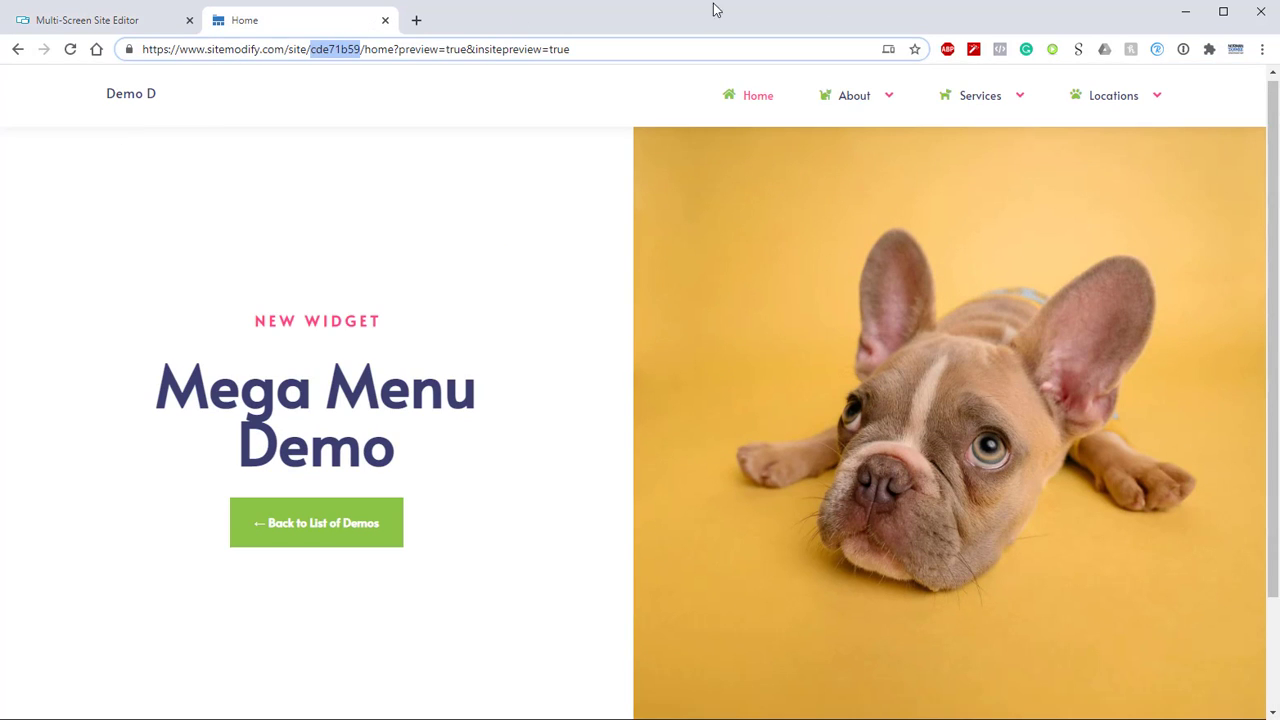
mouse_move(1158, 105)
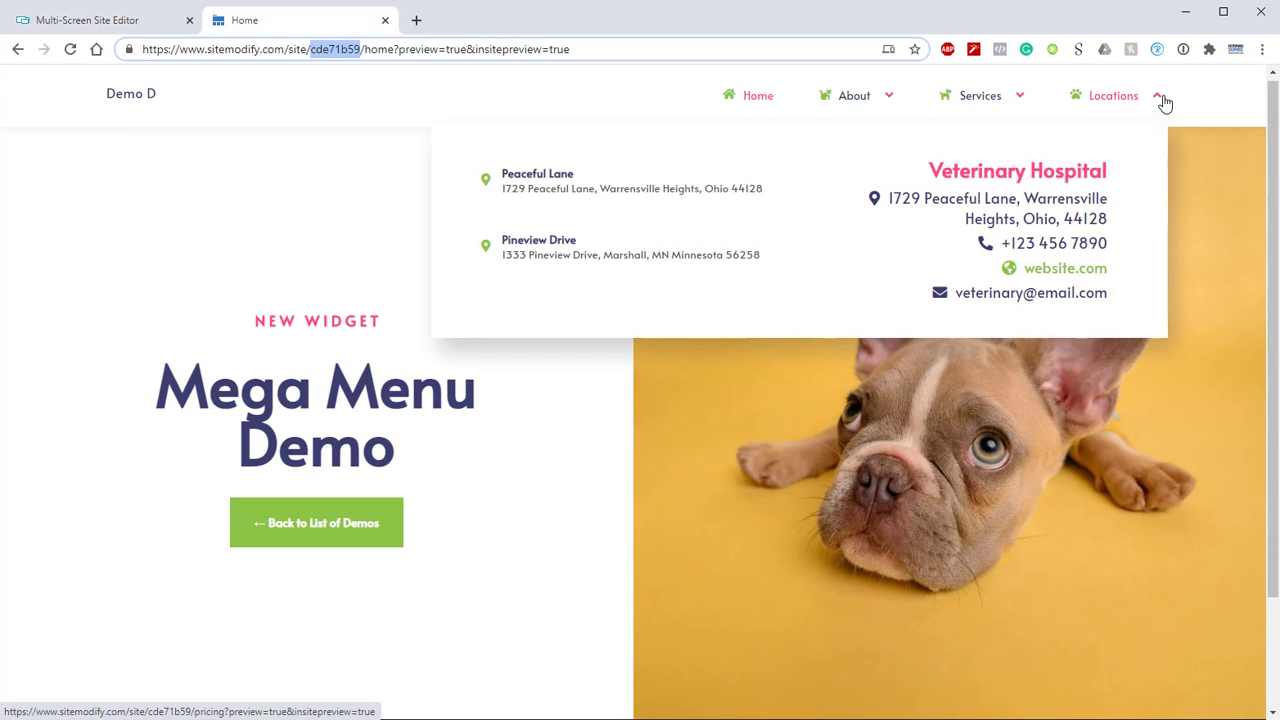
left_click(139, 19)
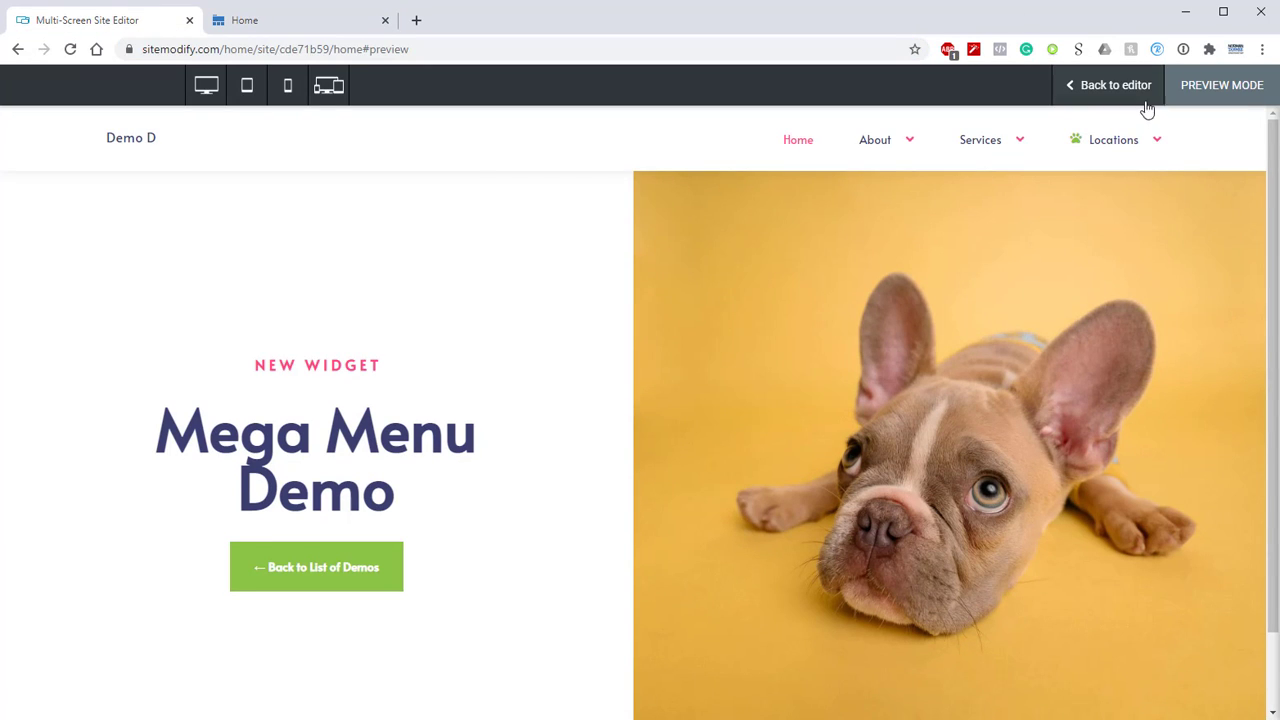
mouse_move(1155, 143)
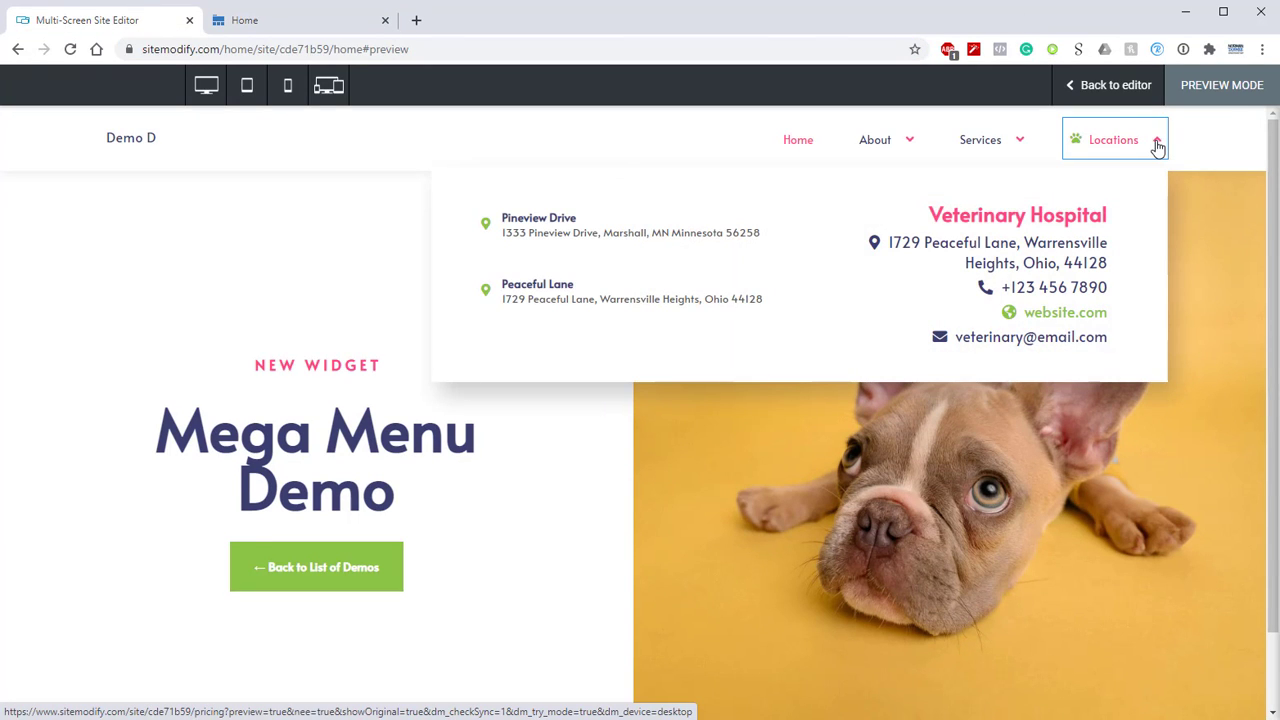